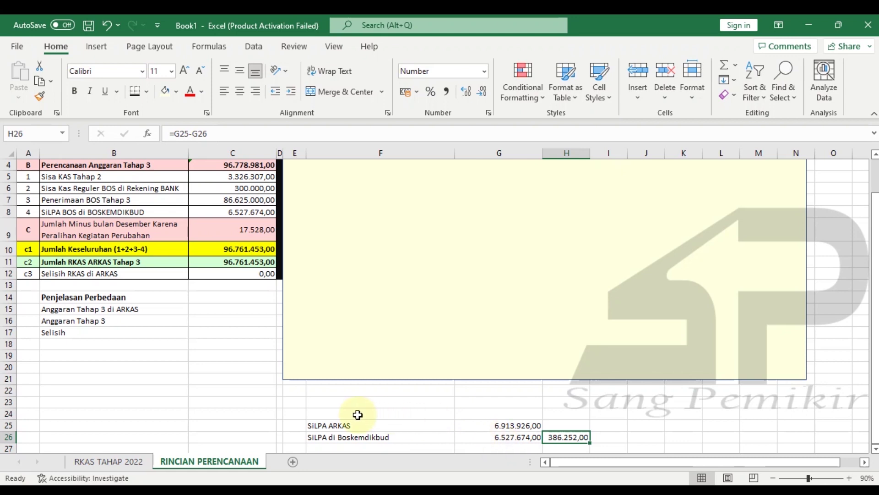
Examine the SiLPA ARKAS amount and the SiLPA BOS di BOSKEMDIKBUD entry in the RKAS ARKAS TAHAP 3 table
left_click(514, 426)
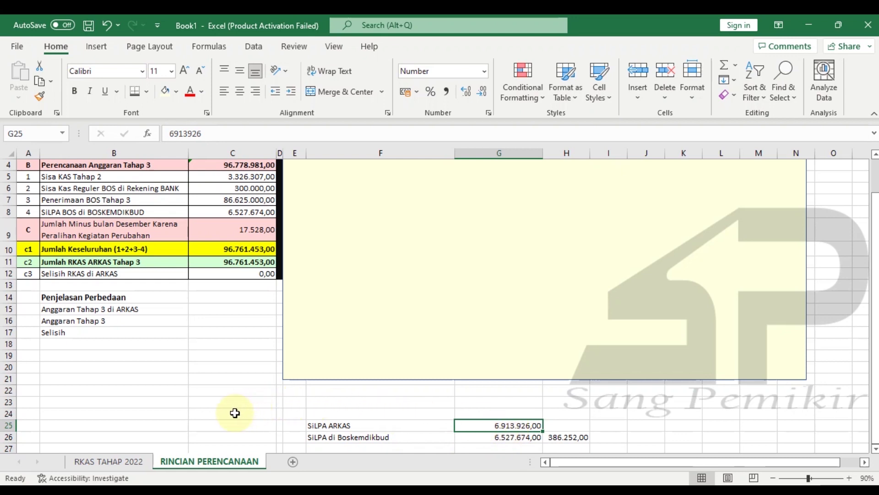
left_click(248, 429)
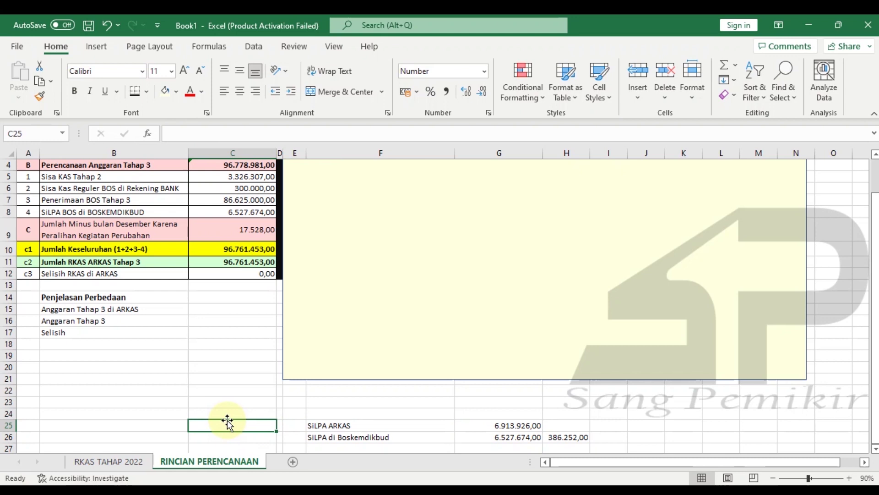
scroll(227, 420, "up", 1)
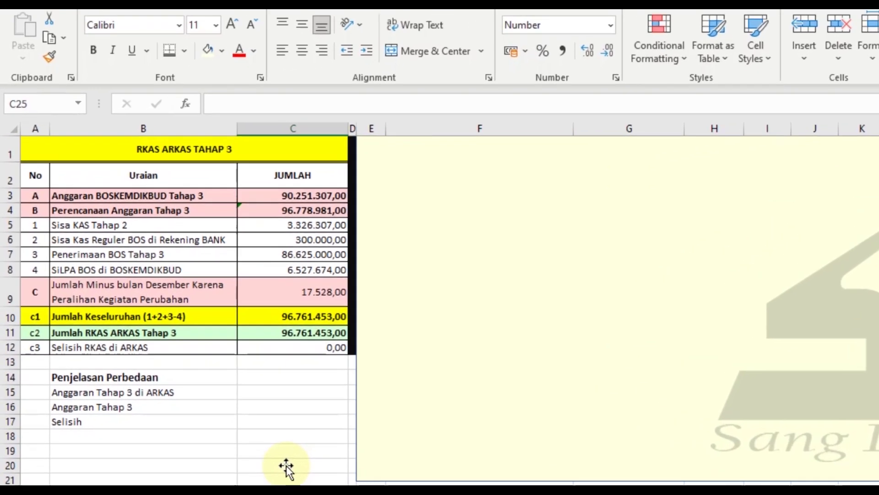
left_click(212, 402)
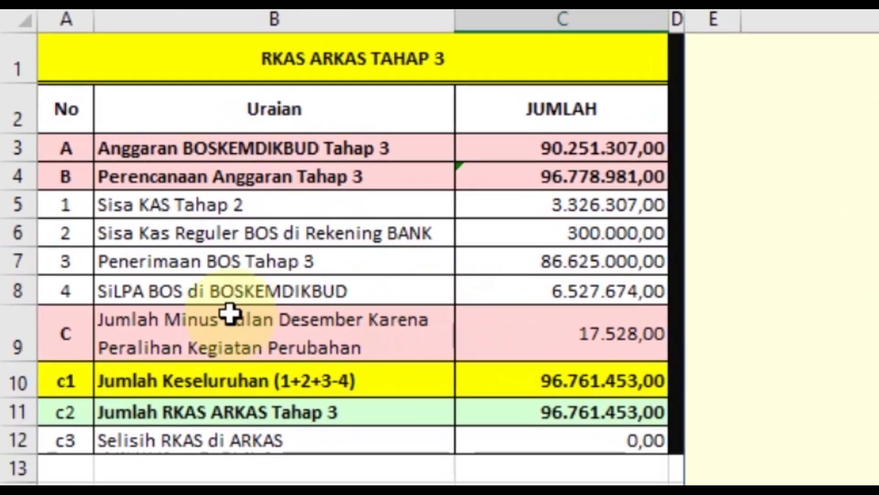
left_click(149, 73)
left_click_drag(149, 73, 168, 472)
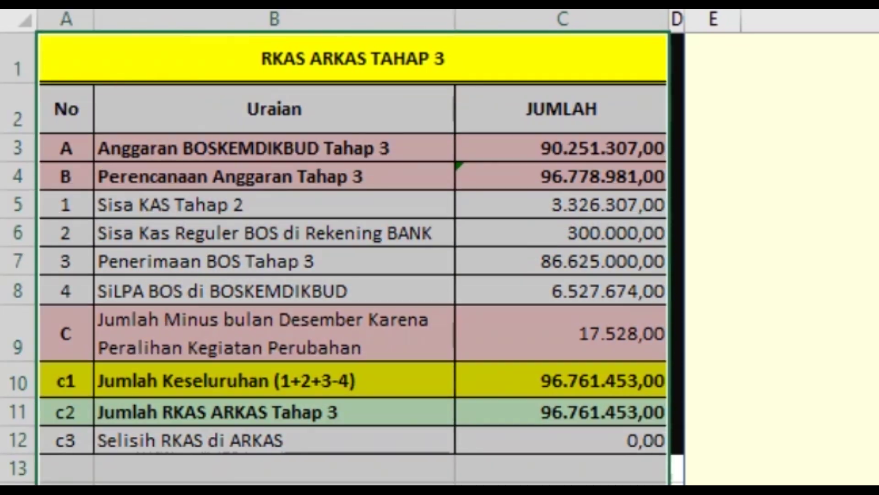
left_click(465, 375)
left_click(582, 293)
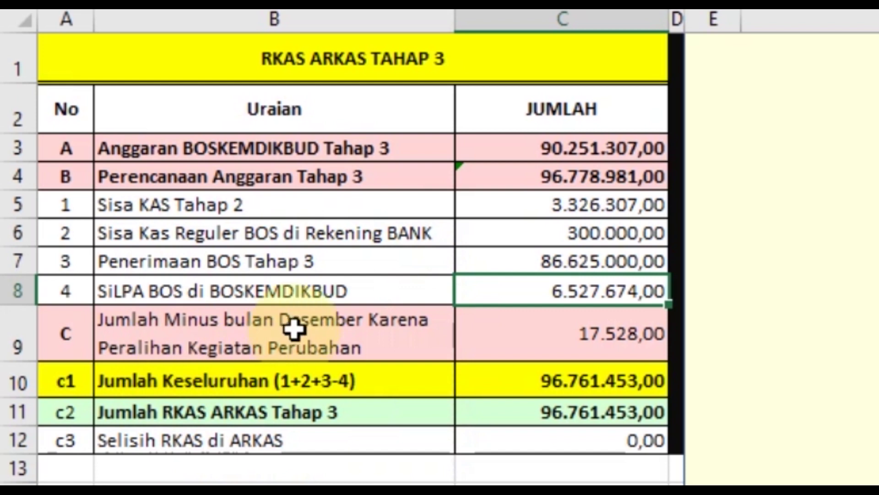
Compare the December minus amount in C9 with the negative telephone cost in M37 of the RKAS TAHAP 2022 sheet
left_click(506, 346)
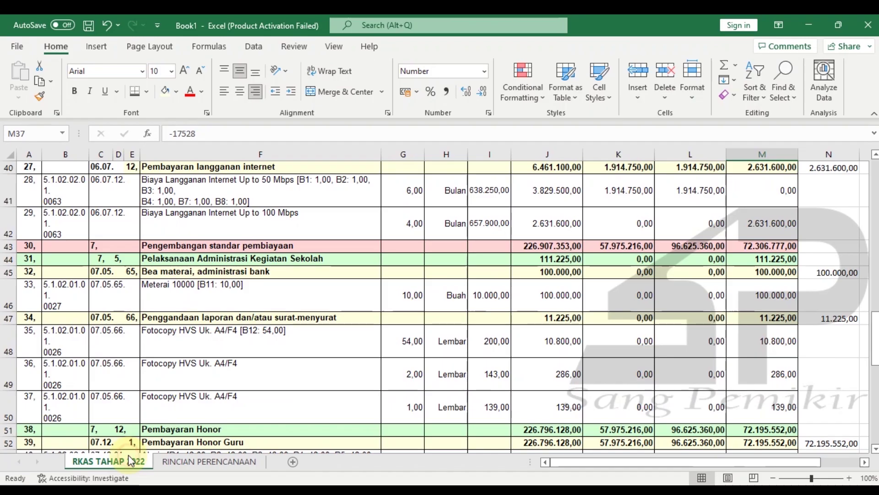
left_click_drag(876, 332, 874, 321)
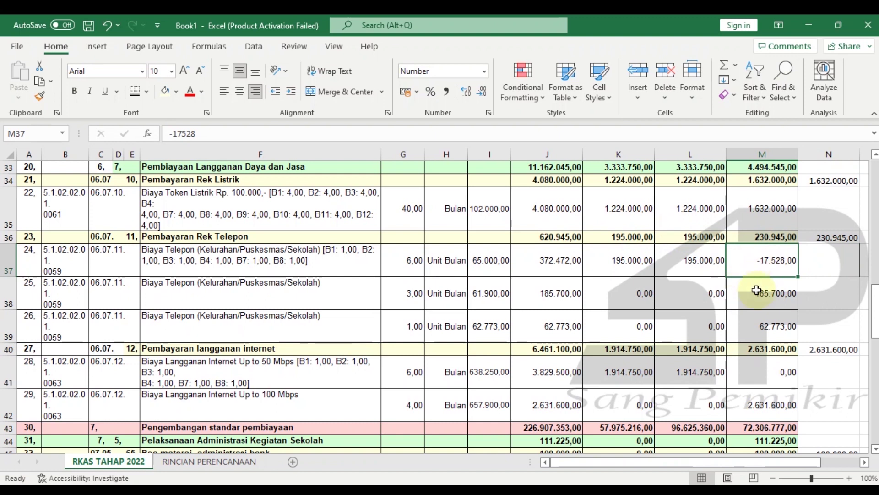
mouse_move(875, 316)
left_mouse_down()
mouse_move(875, 342)
mouse_move(875, 305)
left_mouse_up()
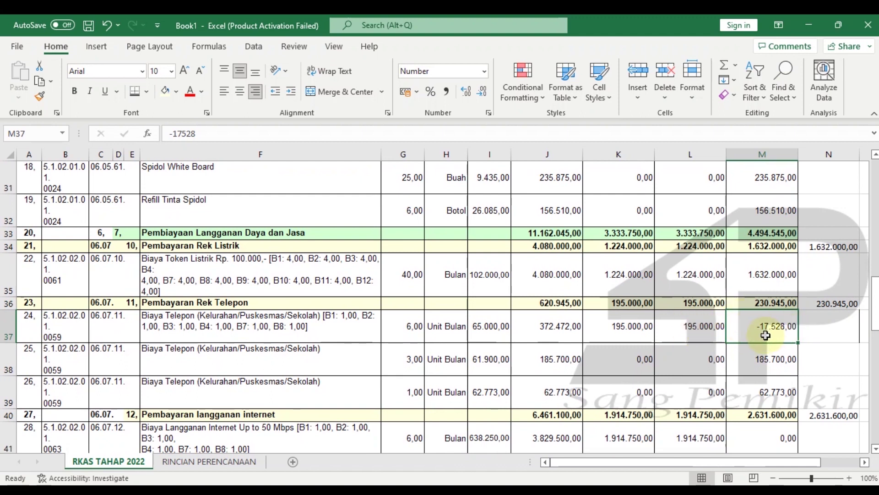
left_click(194, 462)
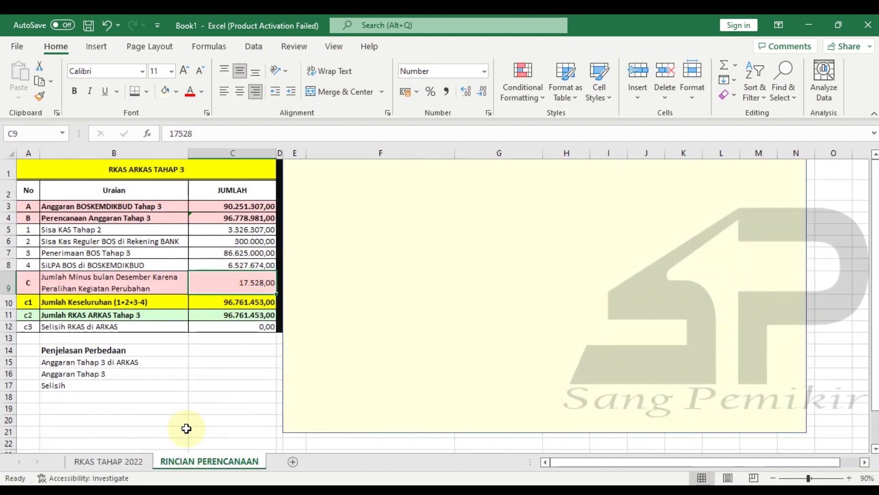
left_click(123, 461)
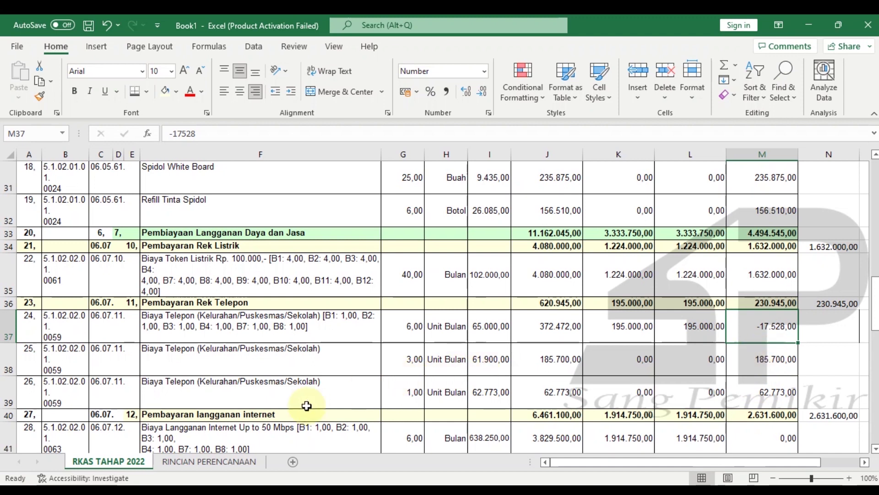
left_click(209, 461)
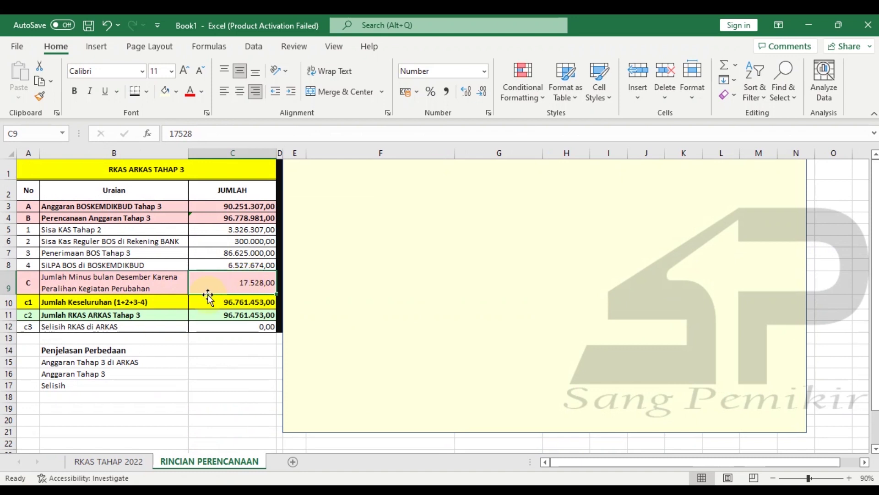
Examine the Jumlah Keseluruhan formula and the numbered rows 1 to 4 that feed it
left_click(227, 302)
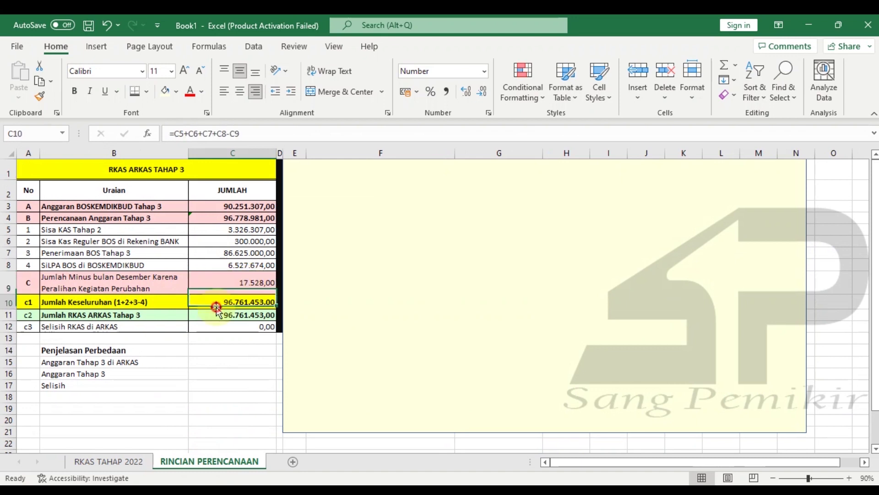
left_click(29, 231)
left_click(32, 242)
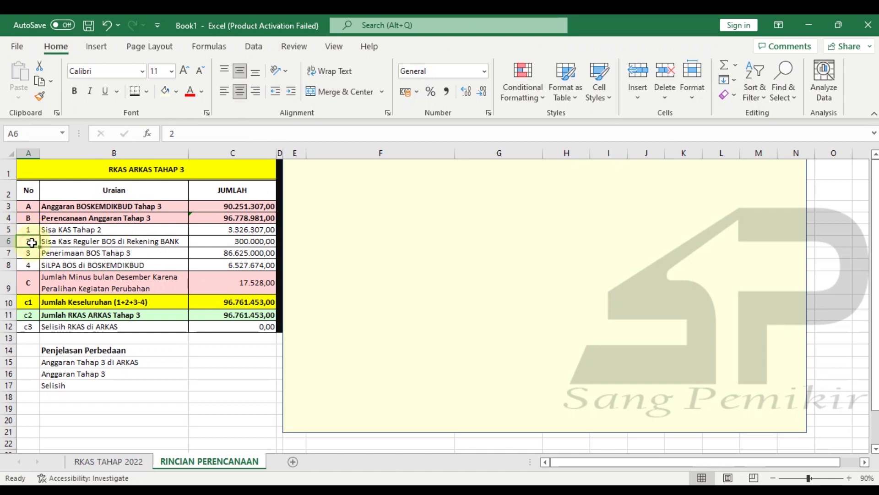
left_click(222, 228)
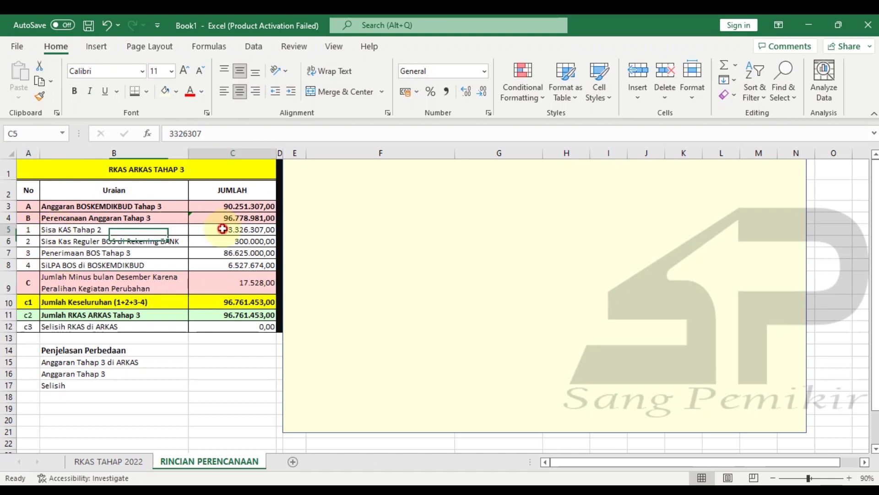
left_click(27, 232)
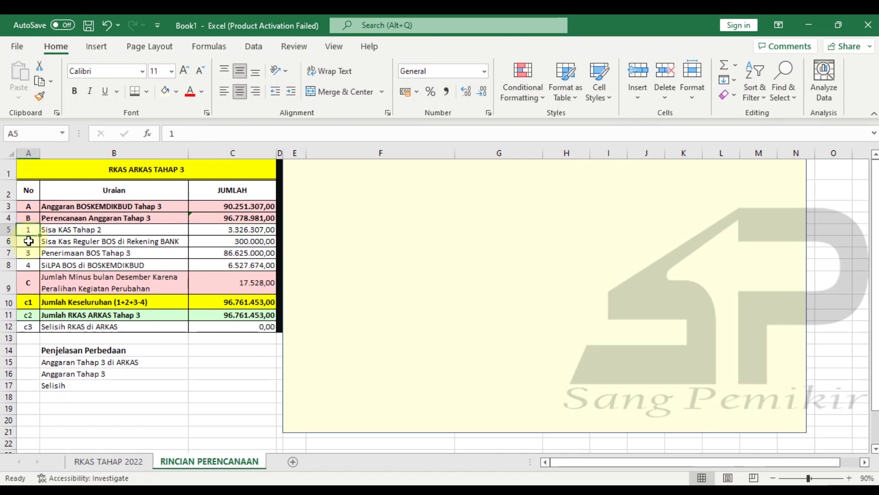
left_click(28, 241)
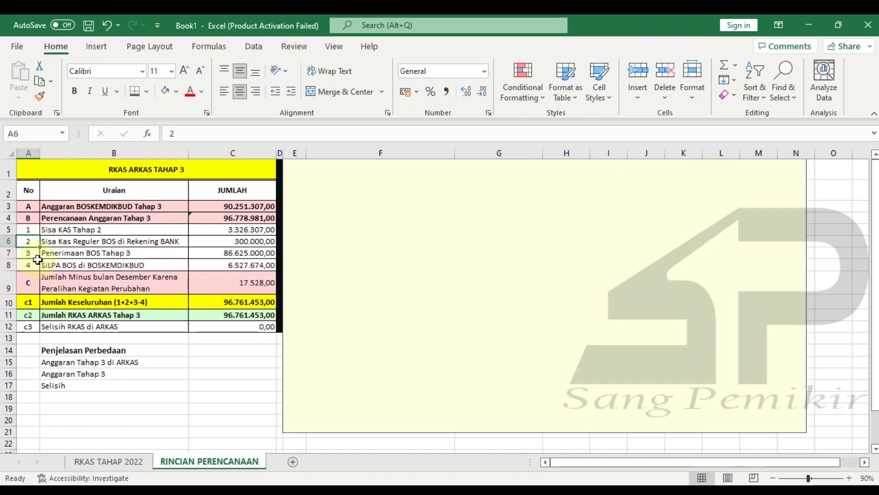
left_click(30, 256)
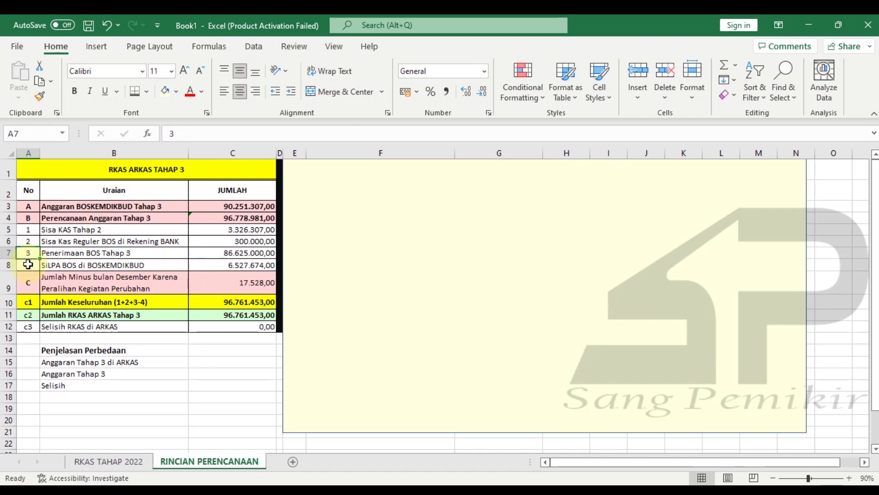
left_click(28, 265)
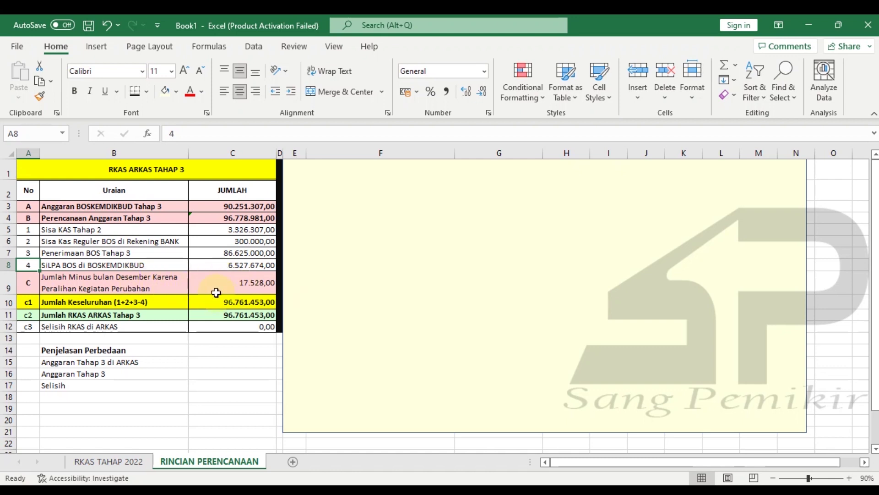
Compare Jumlah Keseluruhan and Jumlah RKAS ARKAS Tahap 3 with the RKAS TAHAP 2022 stage 3 total, and check the Selisih formula
left_click(226, 315)
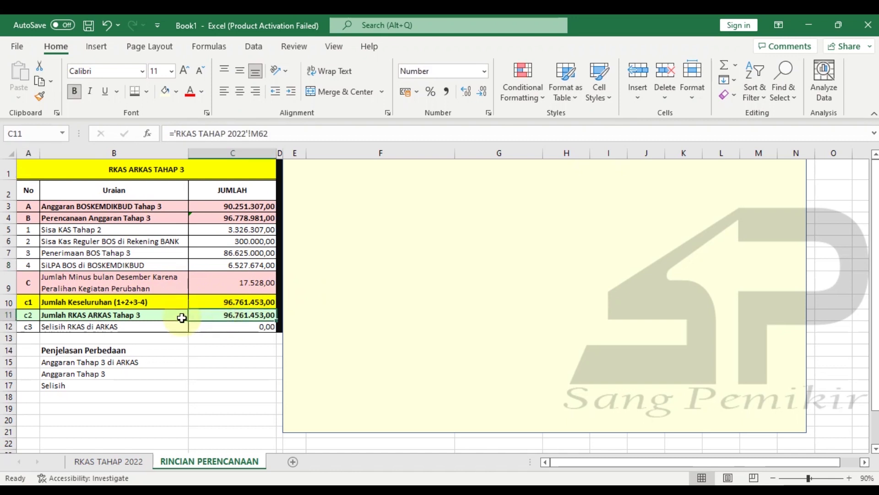
left_click(218, 305)
left_click(132, 461)
left_click_drag(875, 300, 875, 418)
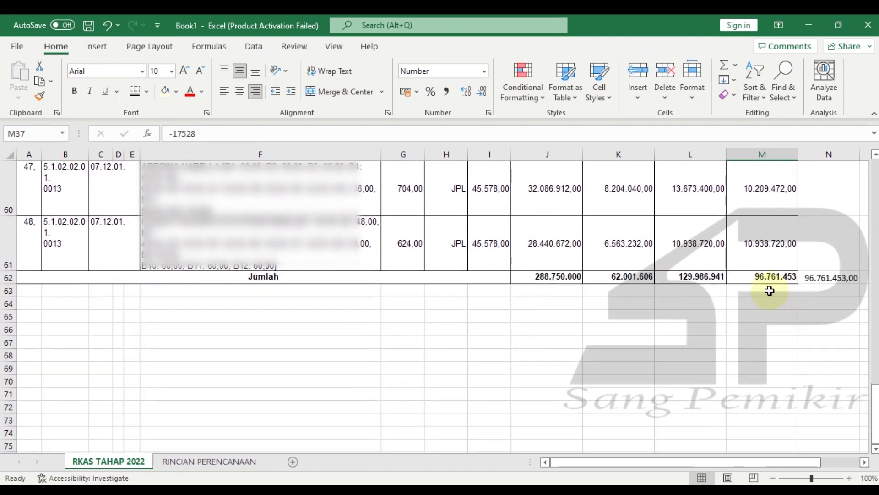
left_click(210, 461)
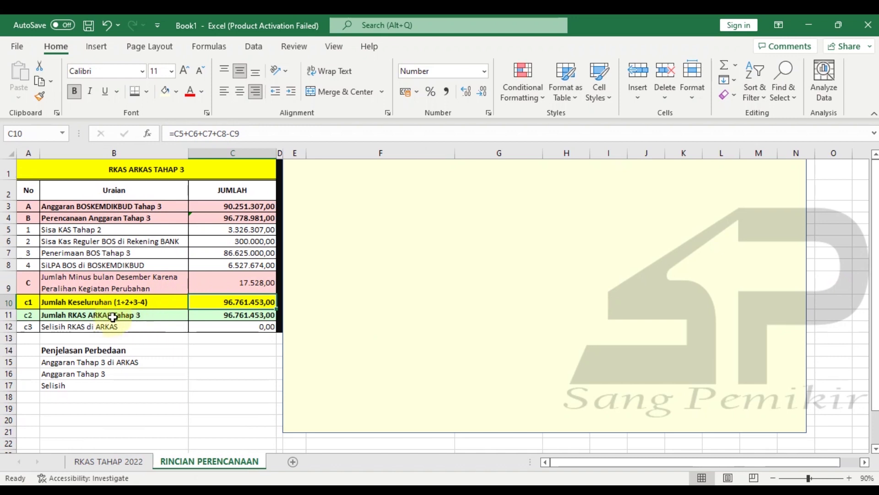
left_click(215, 315)
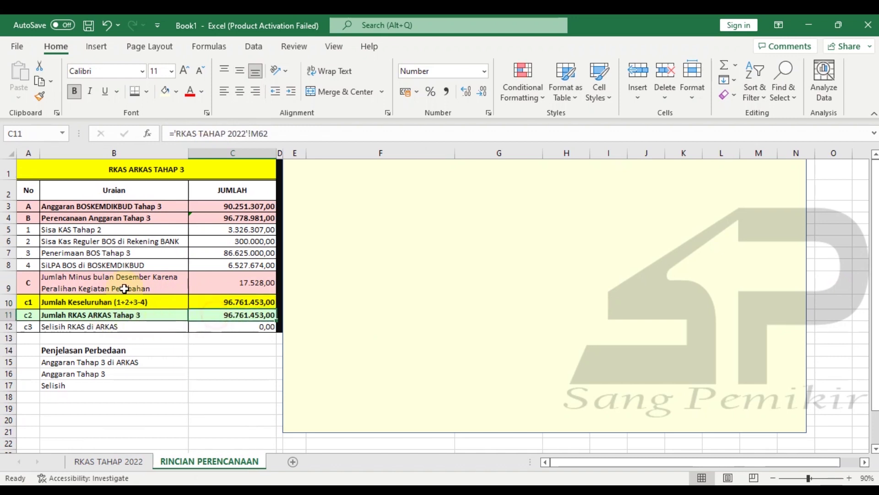
left_click(208, 330)
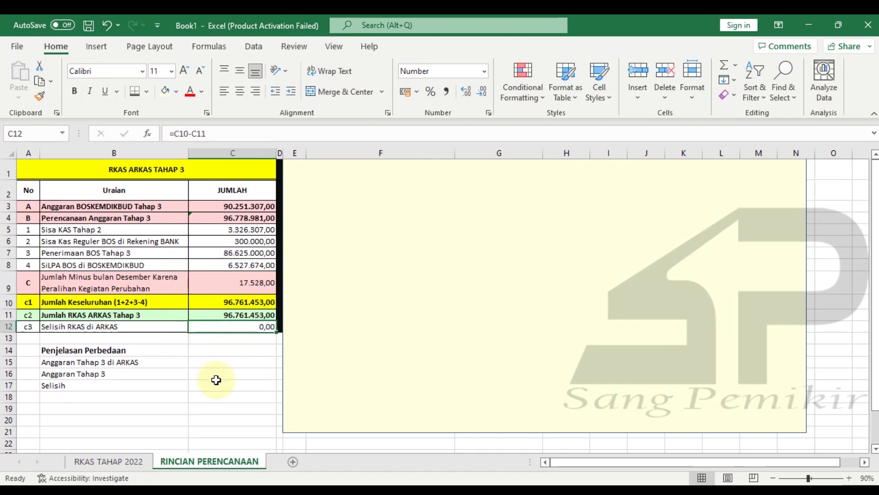
Review the BELANJA expenditure items and their stage 3 amounts in the RKAS TAHAP 2022 sheet
left_click(108, 461)
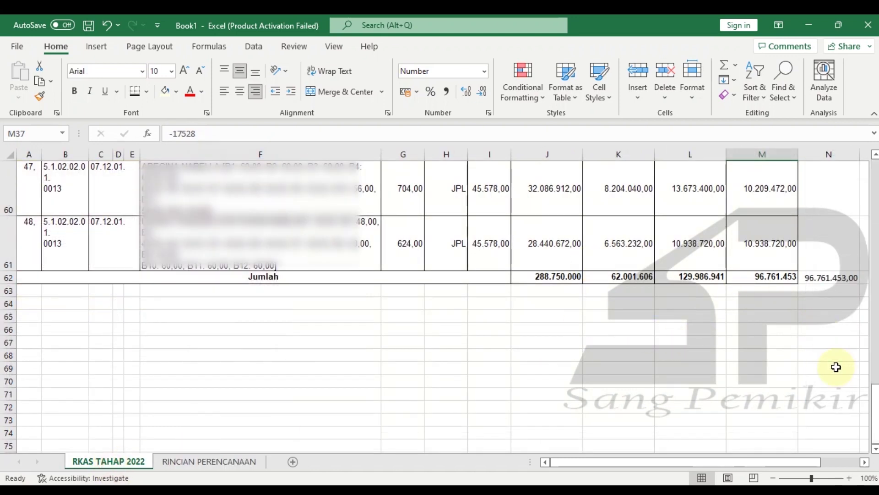
left_click(873, 343)
mouse_move(874, 344)
left_mouse_down()
mouse_move(873, 286)
mouse_move(874, 343)
left_mouse_up()
left_click_drag(875, 213, 874, 214)
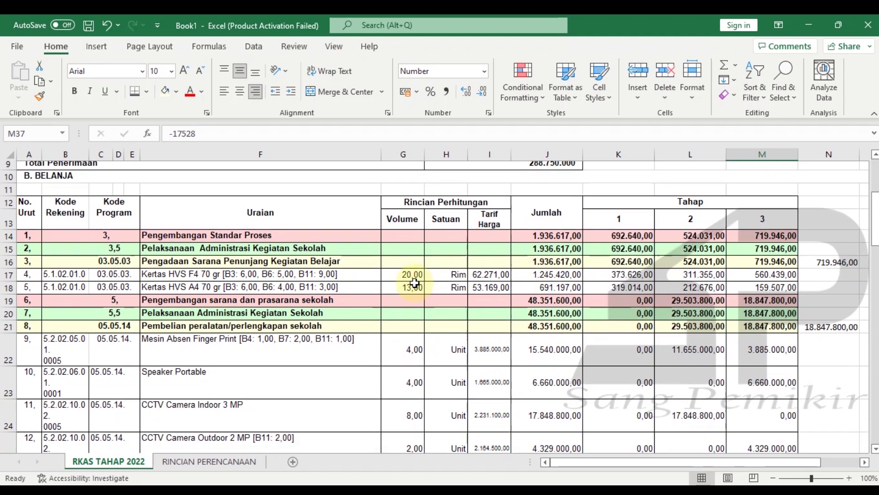
scroll(413, 279, "down", 2)
scroll(357, 338, "down", 1)
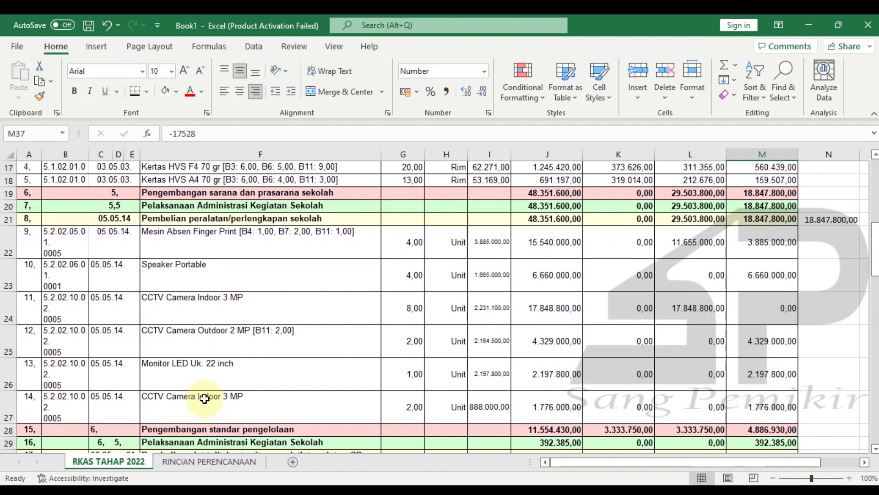
In the RINCIAN PERENCANAAN sheet, fill the Anggaran Tahap 3 di ARKAS amount in C15 with the formula =C4
left_click(194, 462)
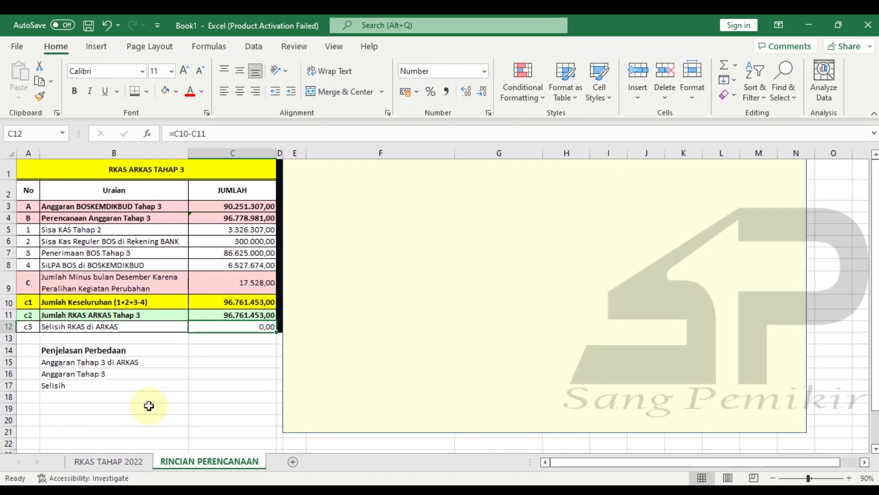
left_click(227, 361)
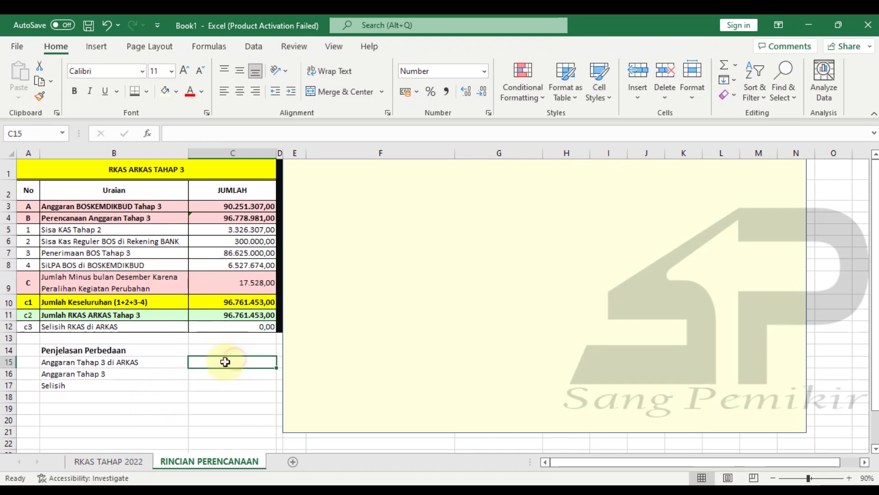
left_click(226, 327)
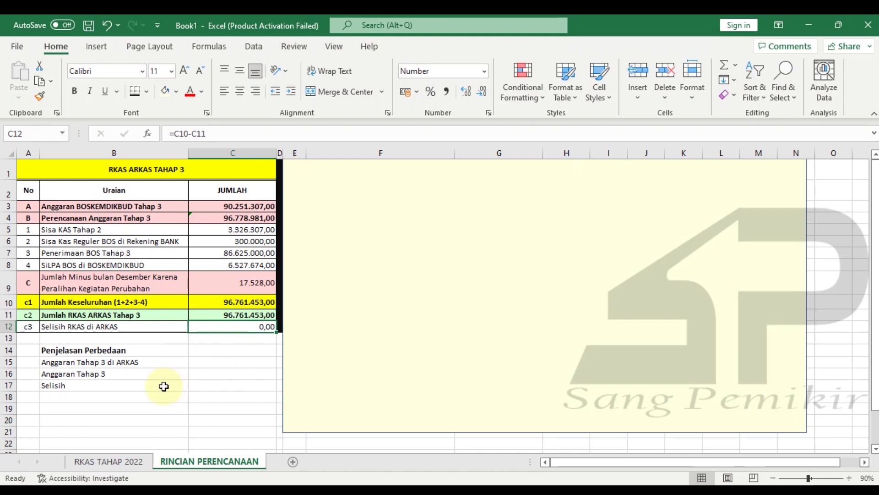
left_click(104, 352)
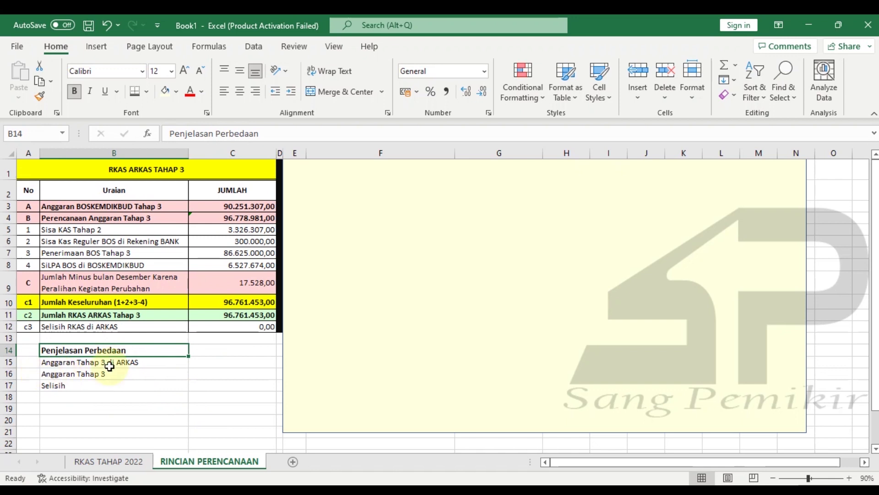
left_click(217, 362)
type("=")
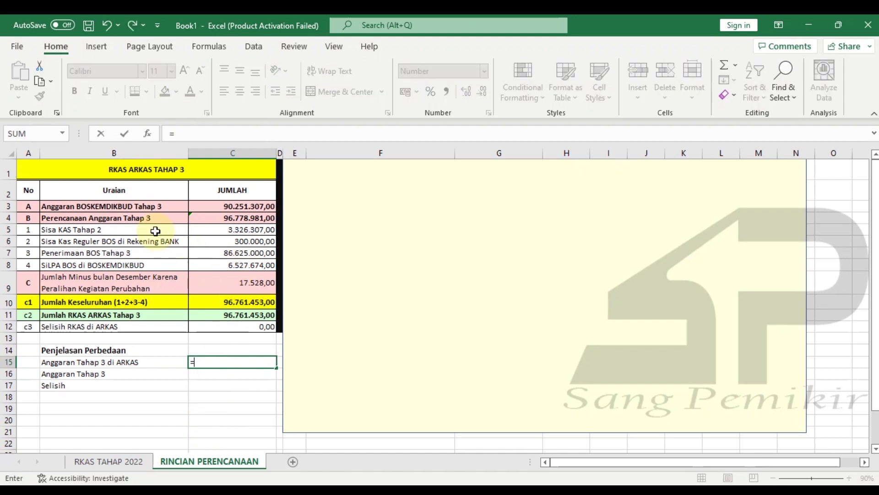
left_click(213, 218)
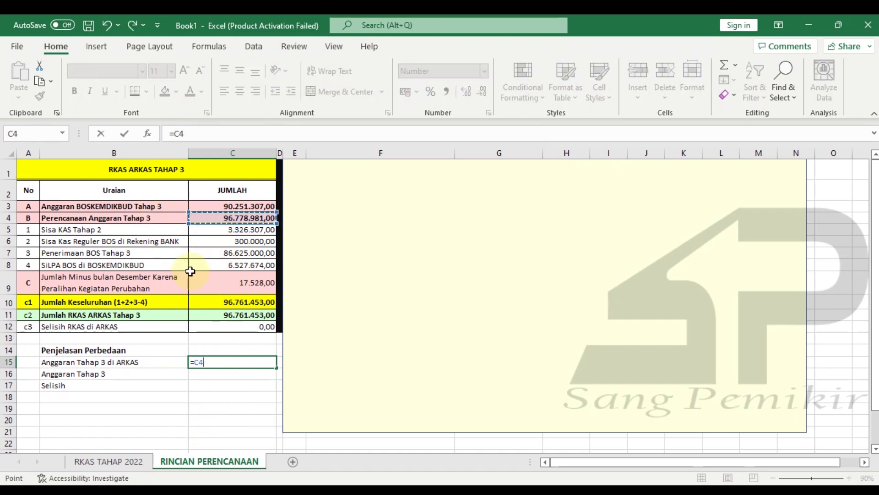
key("Return")
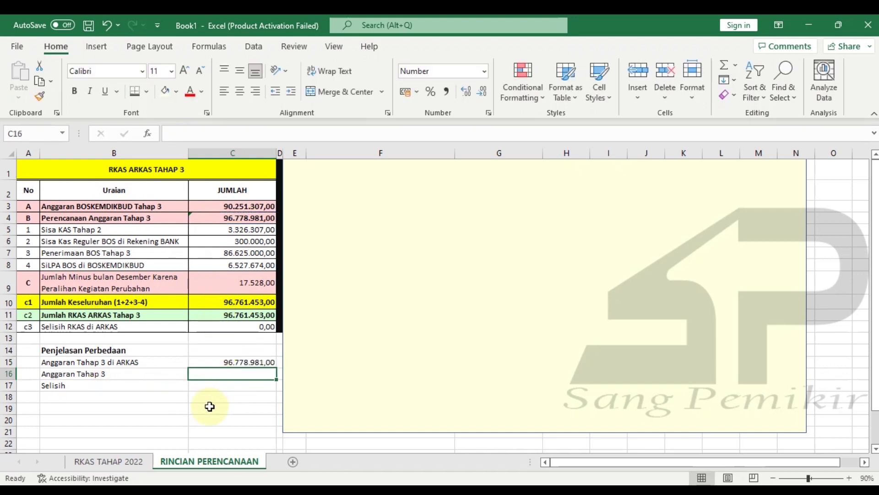
Fill the Anggaran Tahap 3 amount in C16 with =C4 and calculate the Selisih in C17 with =C15-C16
type("=")
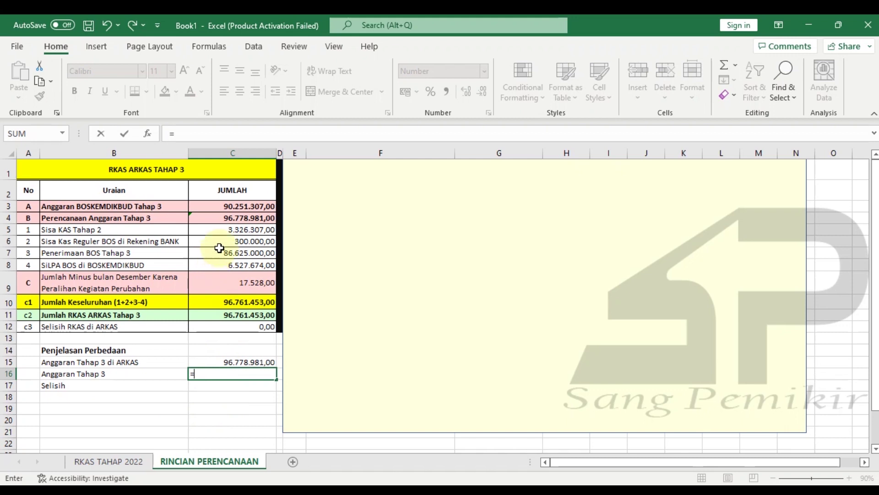
left_click(232, 219)
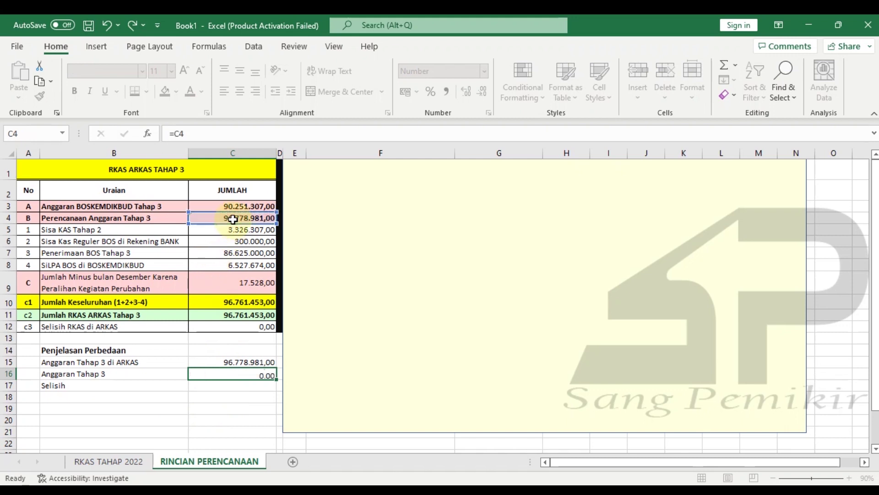
key("Return")
type("=")
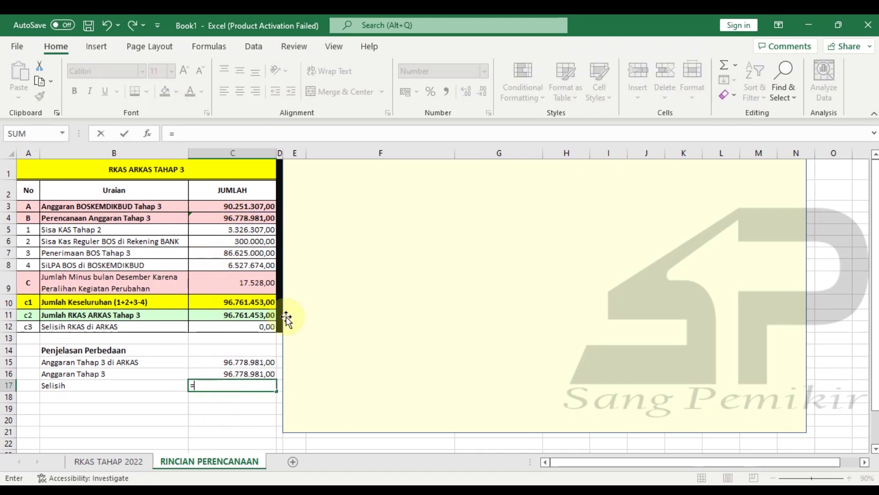
left_click(241, 361)
type("-")
left_click(232, 374)
key("ctrl+Return")
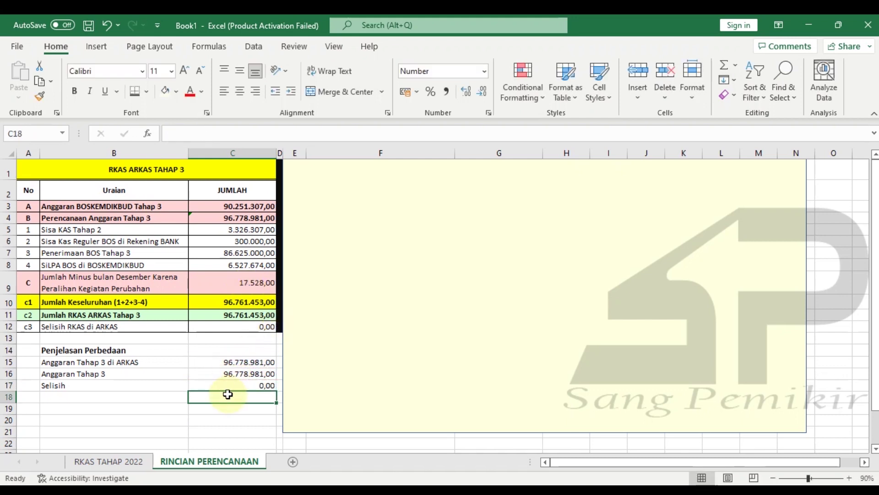
Change the Anggaran Tahap 3 di ARKAS formula in C15 to =C10 so it refers to Jumlah Keseluruhan
left_click(237, 362)
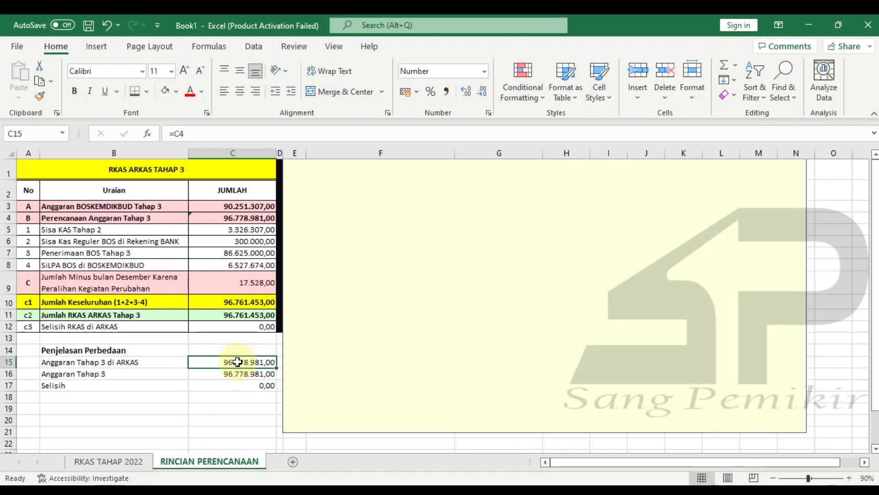
type("=")
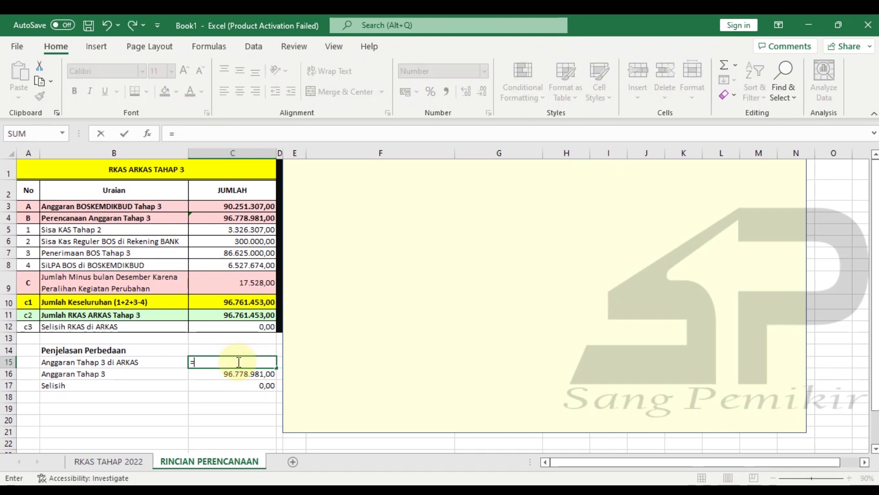
left_click(243, 302)
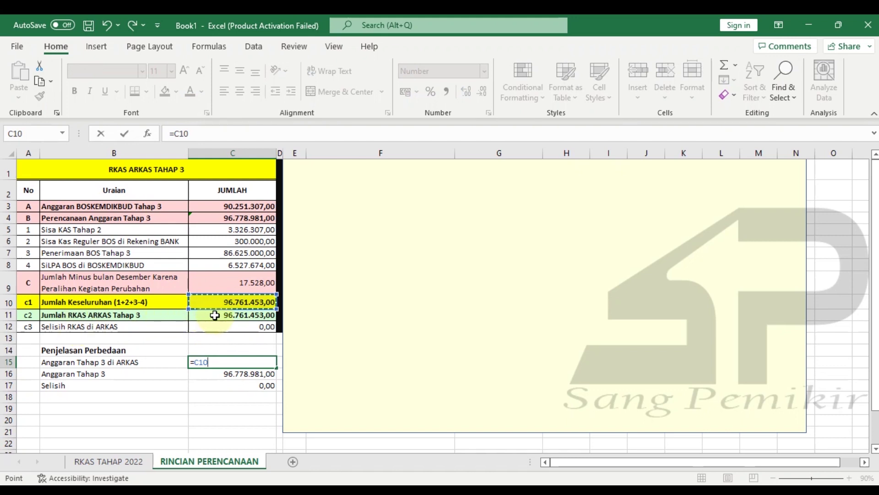
key("Return")
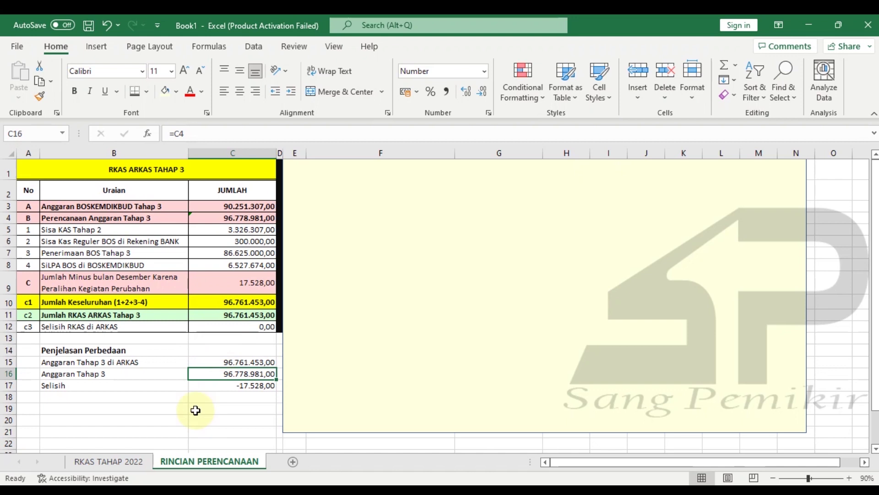
left_click(210, 416)
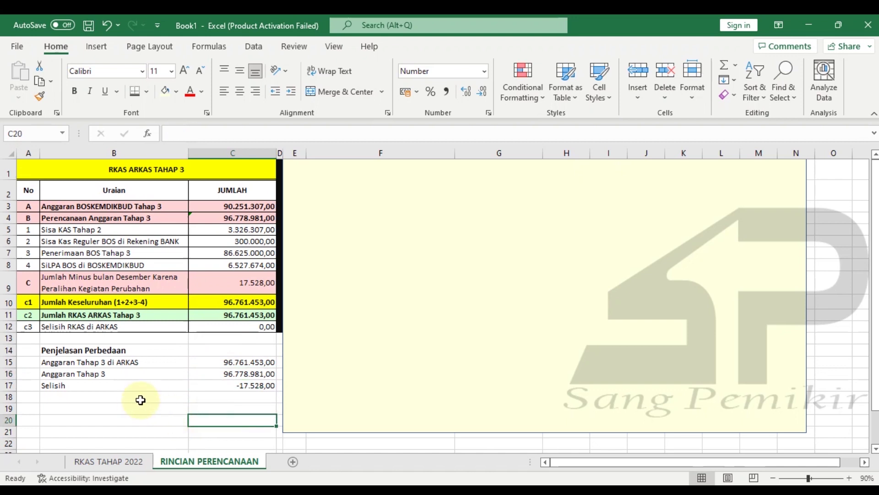
Re-enter the Anggaran Tahap 3 formula in C16 as =C4, referring to Perencanaan Anggaran Tahap 3
left_click(207, 374)
type("=")
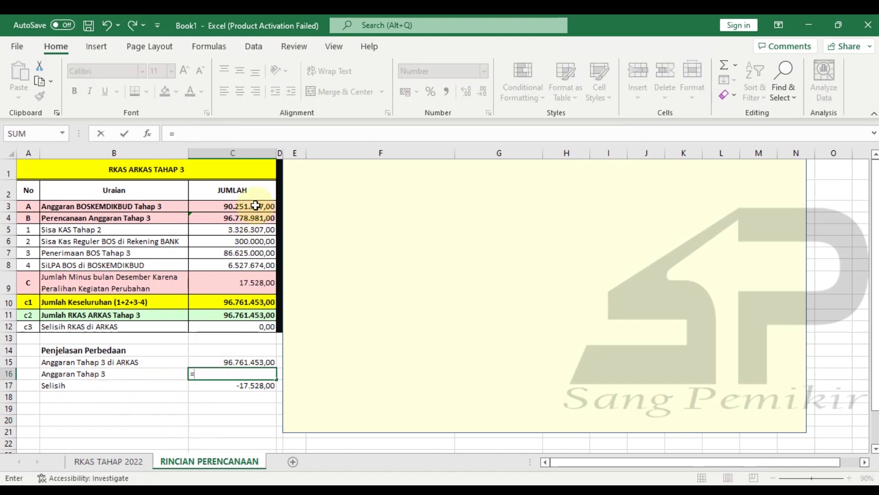
left_click(218, 219)
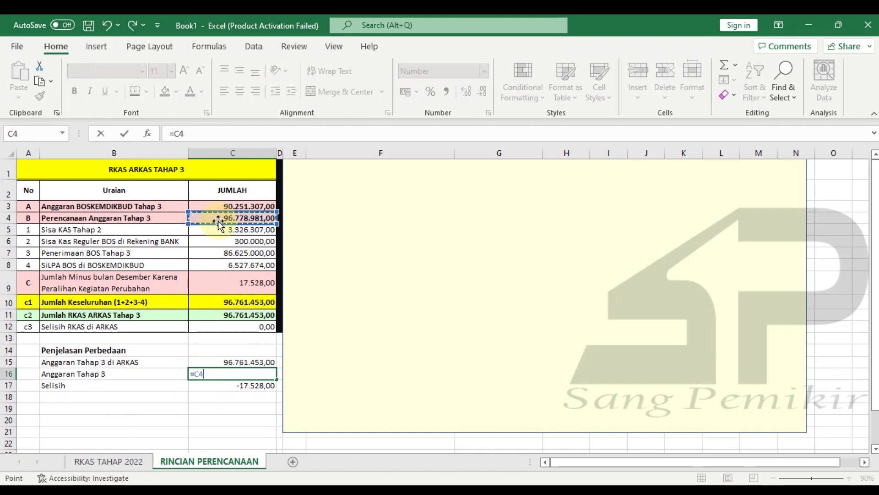
key("Return")
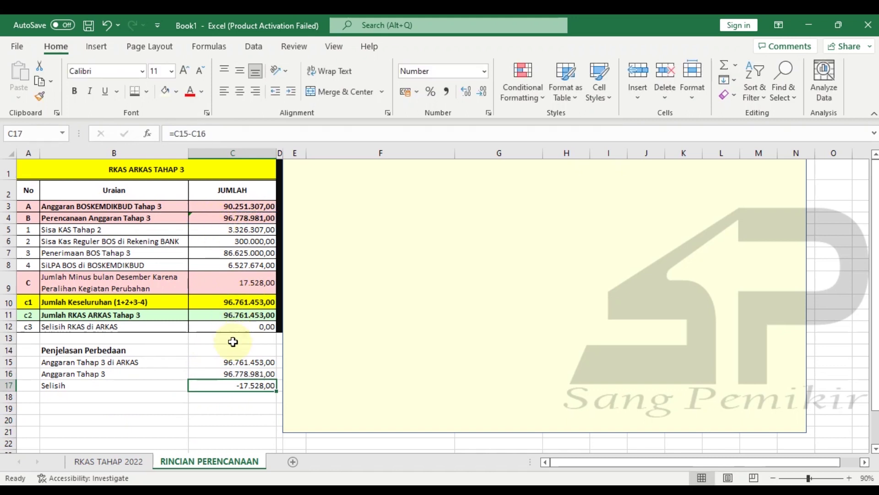
key("Down")
key("Down")
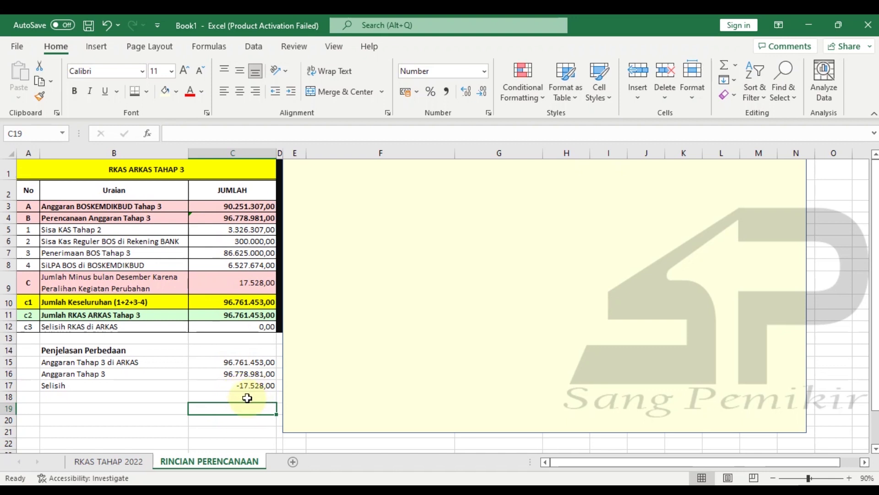
Compare the Jumlah Minus bulan Desember amount in C9 with the Selisih formula in C17
left_click(252, 282)
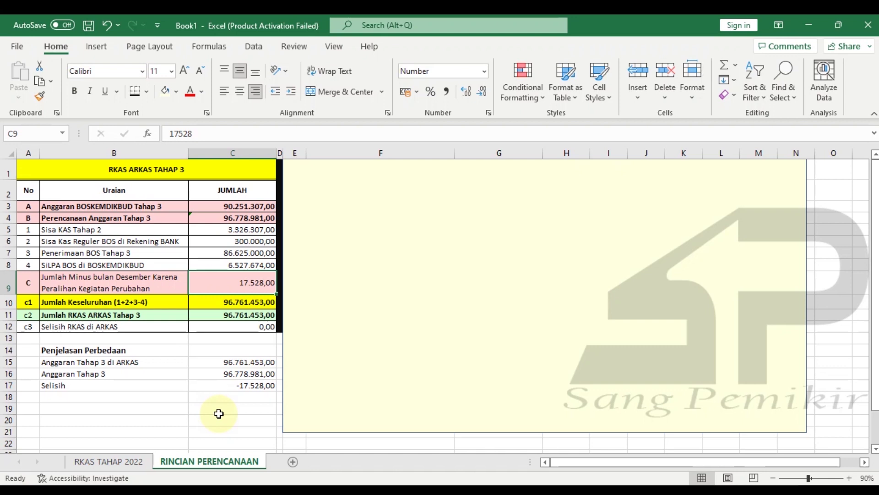
mouse_move(441, 298)
left_mouse_down()
mouse_move(467, 296)
mouse_move(444, 296)
left_mouse_up()
left_click(211, 408)
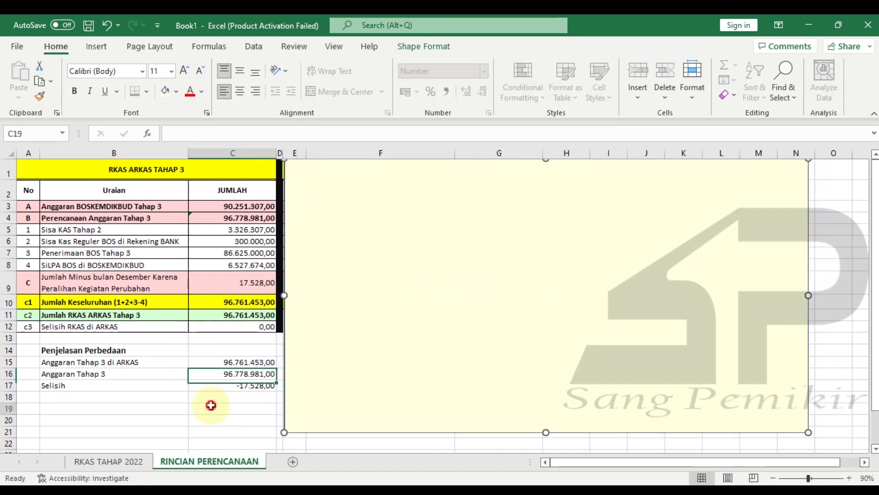
left_click(167, 410)
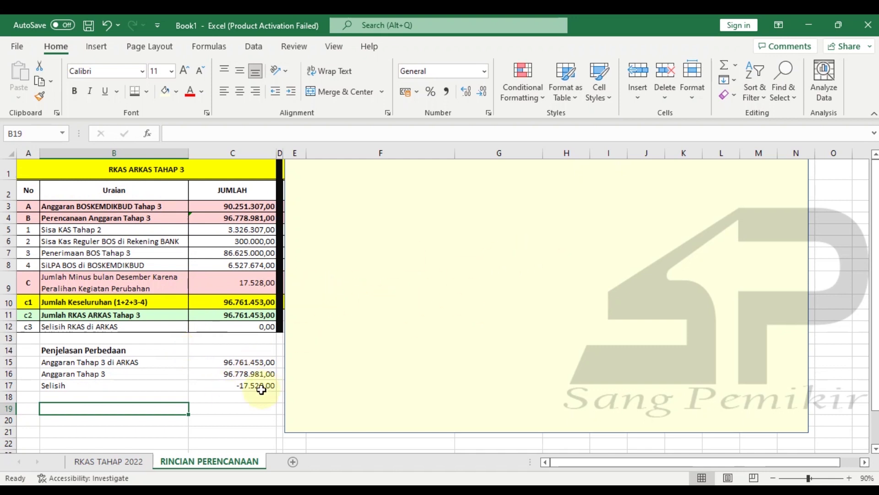
left_click(222, 387)
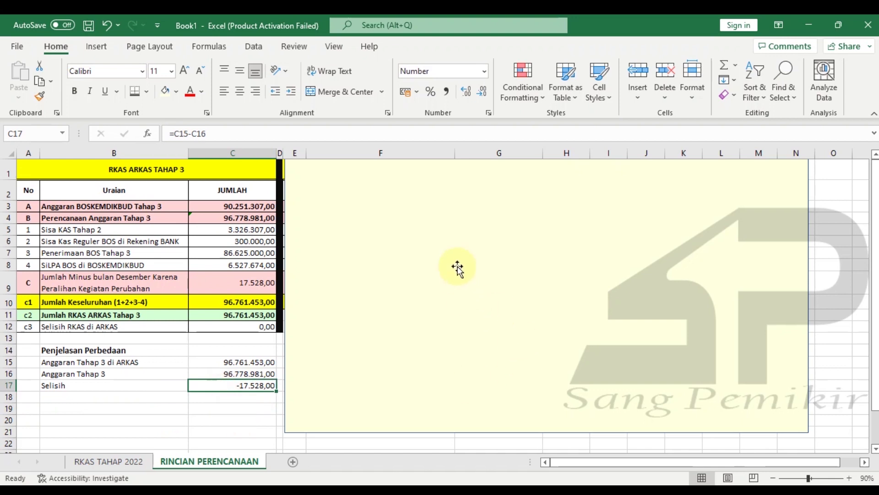
Move the pale yellow cover shape beyond column G to uncover the RKAS ARKAS SEHARUSNYA SESUAI ANGGARAN table
left_click_drag(457, 267, 719, 241)
left_click(492, 362)
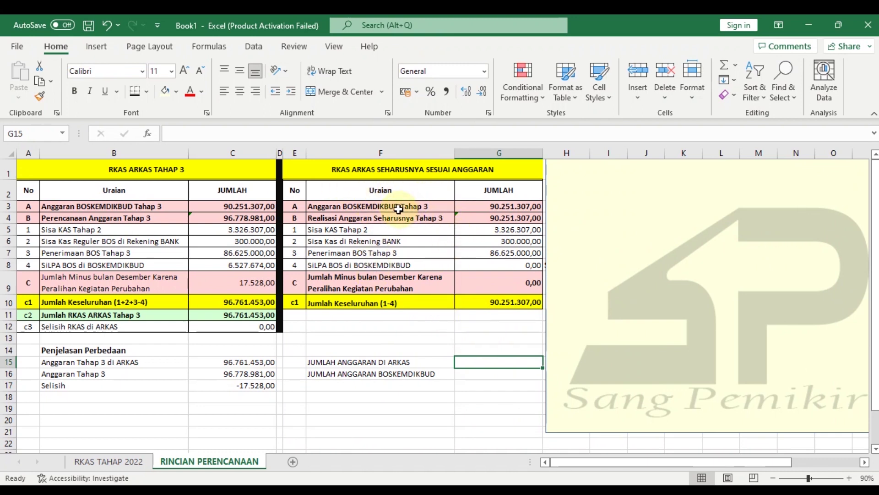
Compare Anggaran BOSKEMDIKBUD Tahap 3 in both tables and check the Realisasi Anggaran Seharusnya Tahap 3 formula in G4
left_click(474, 208)
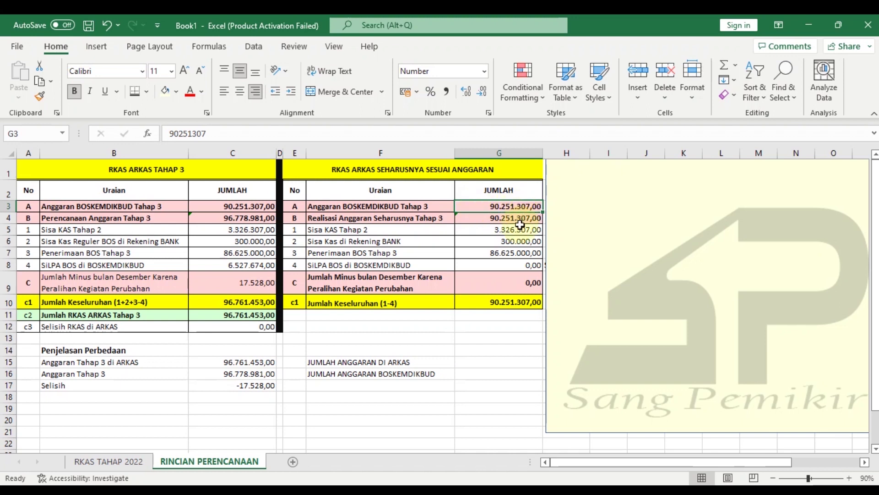
left_click(249, 210)
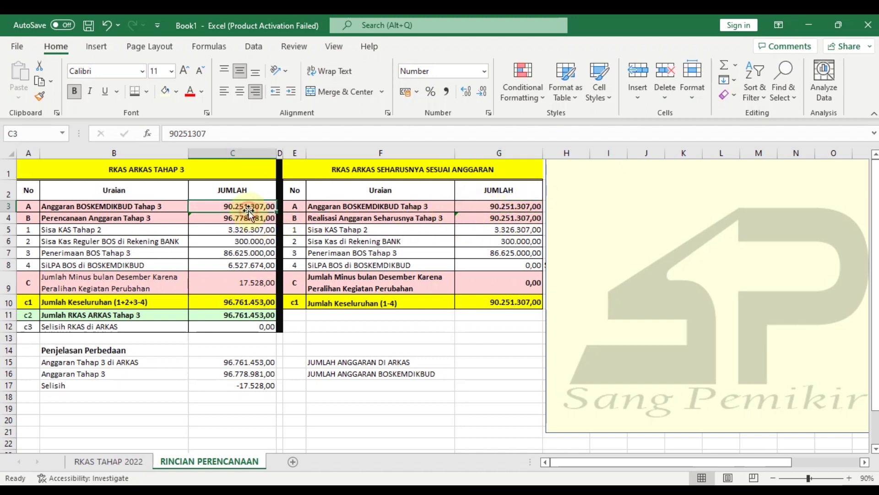
left_click(484, 207)
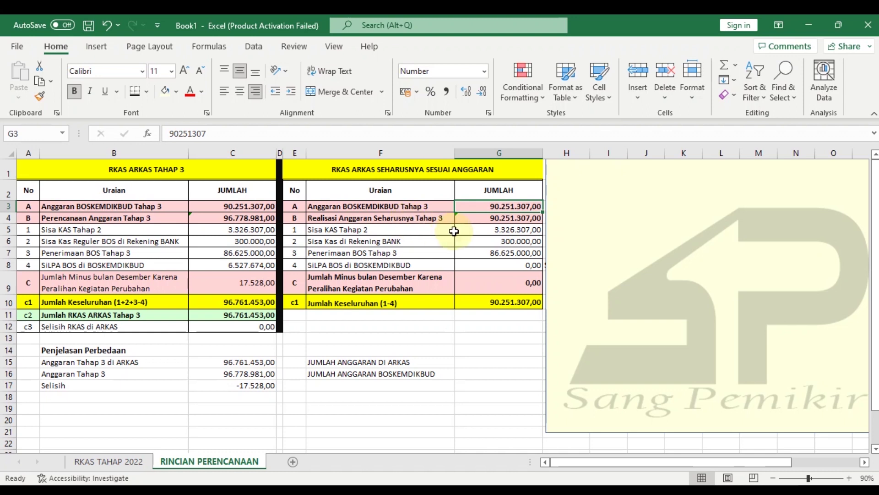
left_click(478, 218)
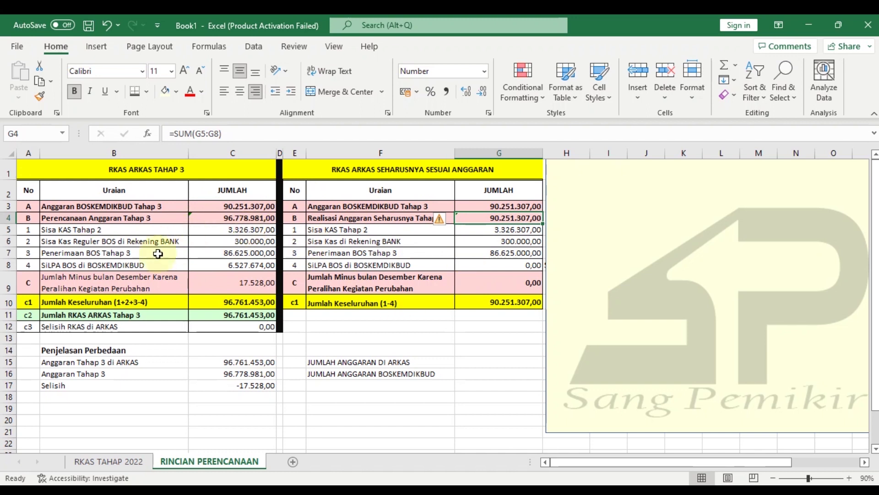
left_click(479, 375)
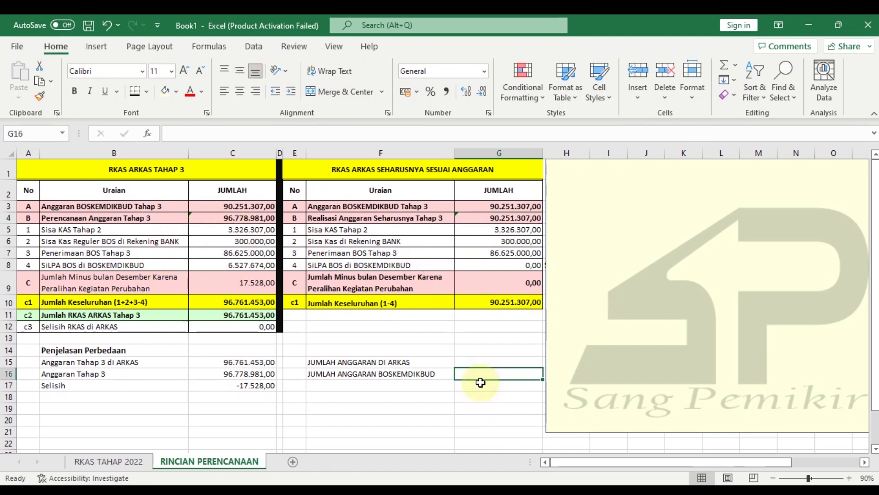
left_click(459, 398)
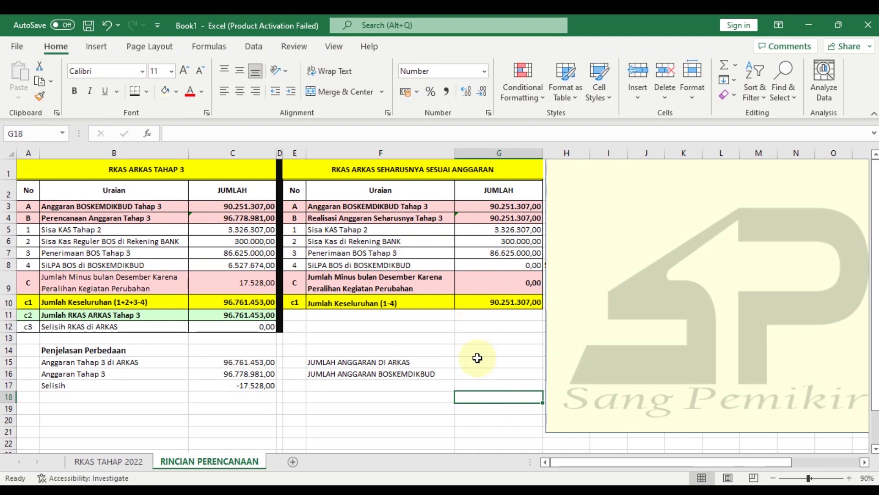
left_click(474, 218)
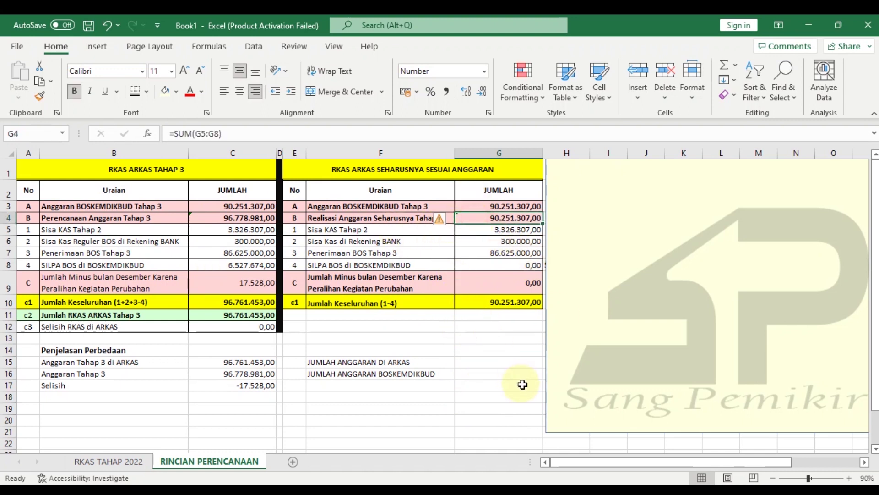
left_click(499, 409)
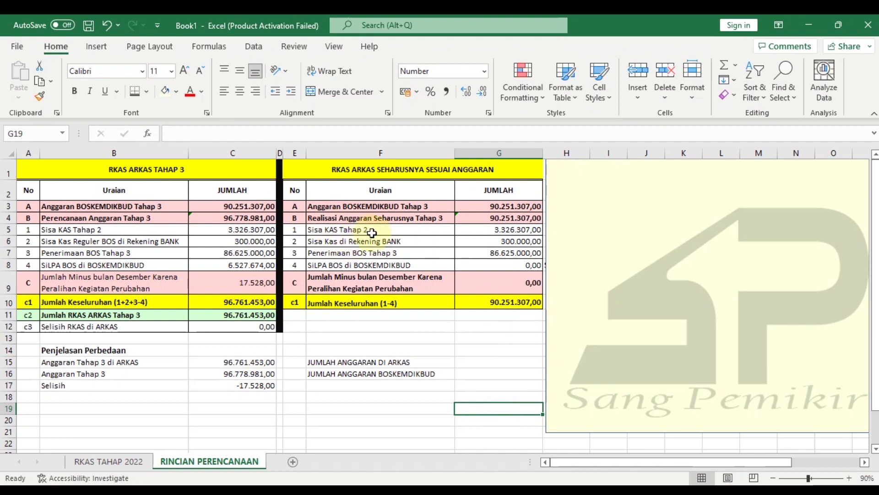
Change the row 1 label in F5 of the SEHARUSNYA SESUAI ANGGARAN table to "Sisa KAS Tahap (1 dan 2)"
left_click(480, 229)
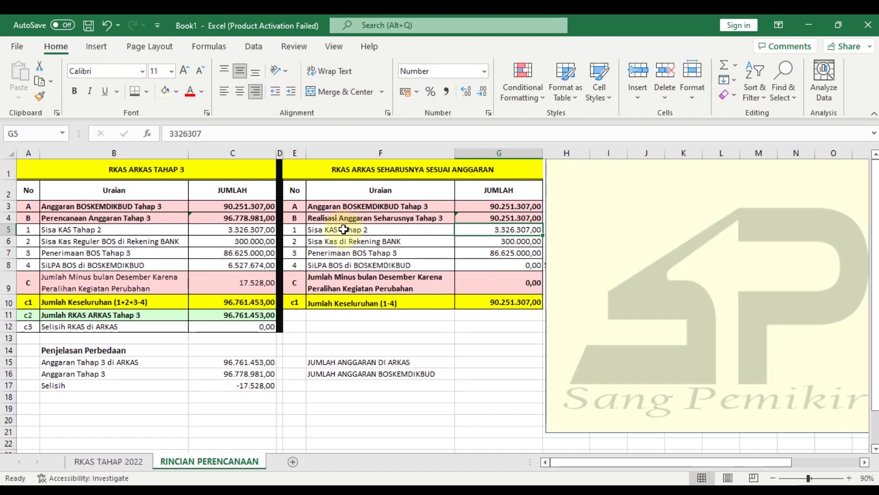
double_click(380, 229)
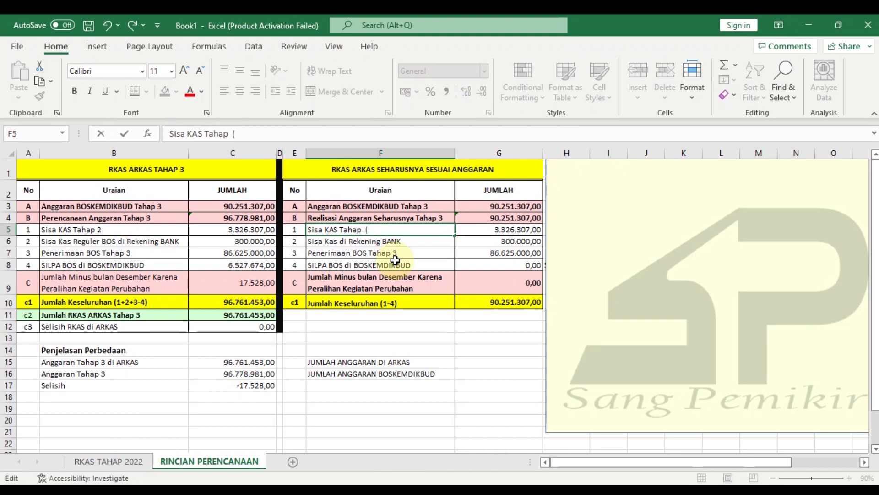
type("(1")
type(" dan 2")
type("0")
key("Return")
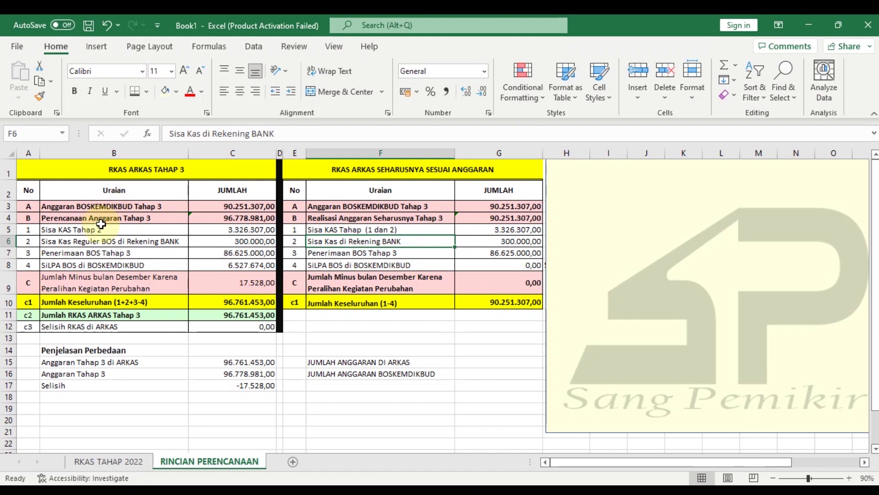
Change the matching label in B5 of the RKAS ARKAS TAHAP 3 table to "Sisa KAS Tahap (1 dan 2)"
double_click(119, 231)
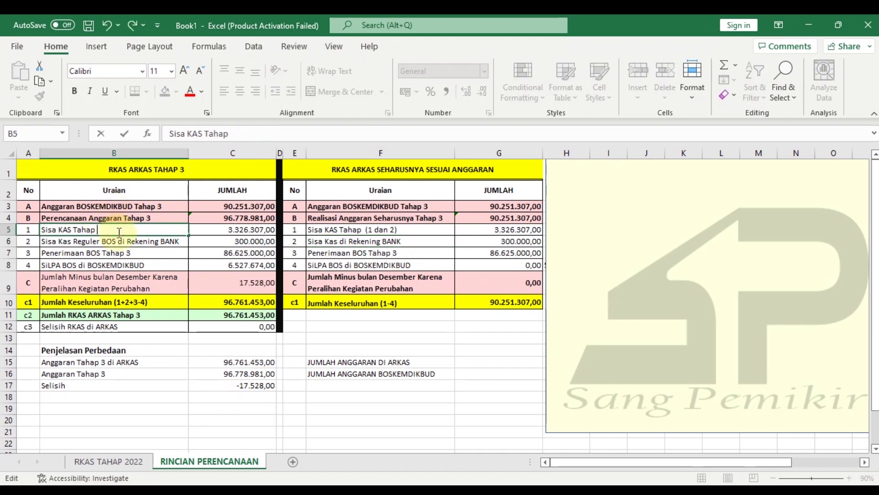
type("(1 da")
type(")")
key("BackSpace")
type("2)")
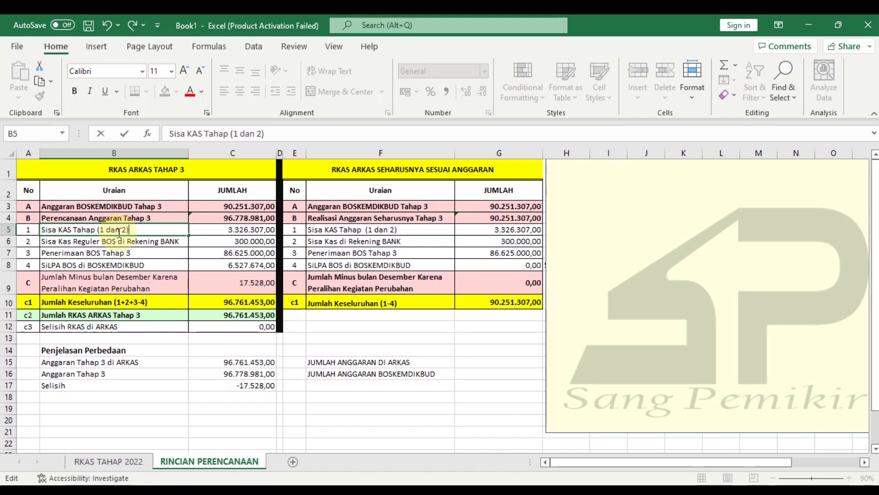
key("Return")
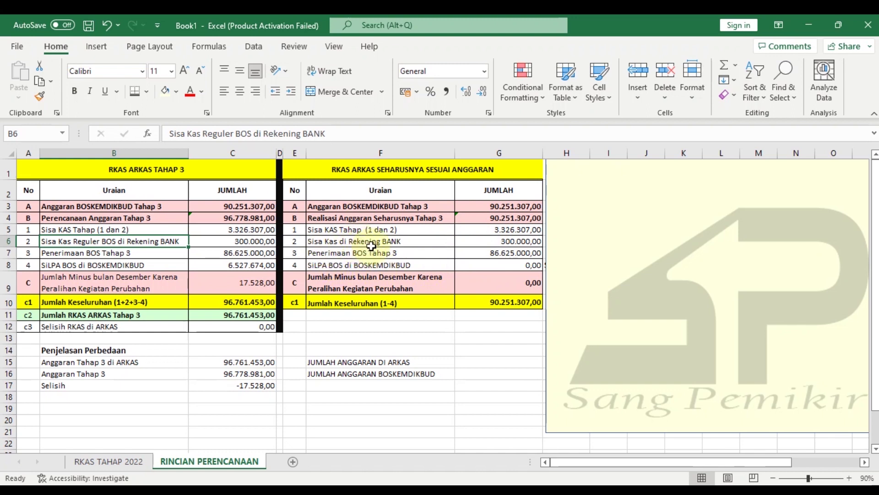
Check the Sisa Kas di Rekening BANK and Penerimaan BOS Tahap 3 amounts in the SEHARUSNYA SESUAI ANGGARAN table
left_click(412, 241)
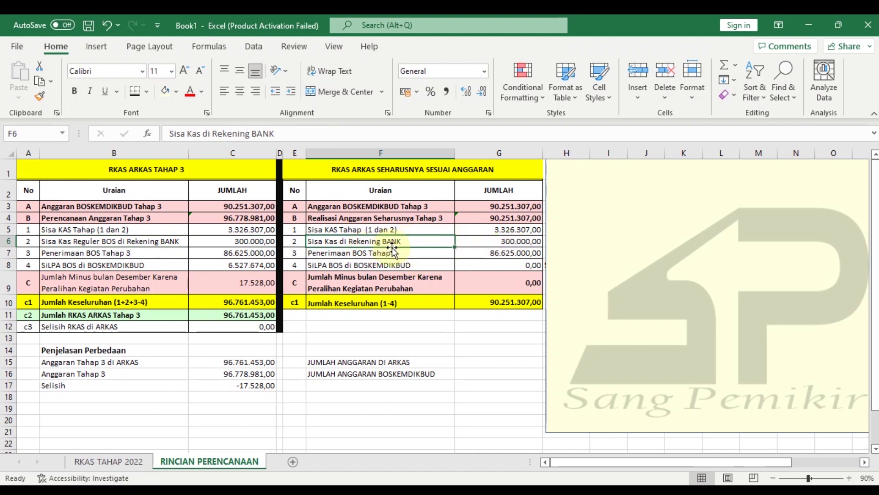
left_click_drag(458, 243, 478, 242)
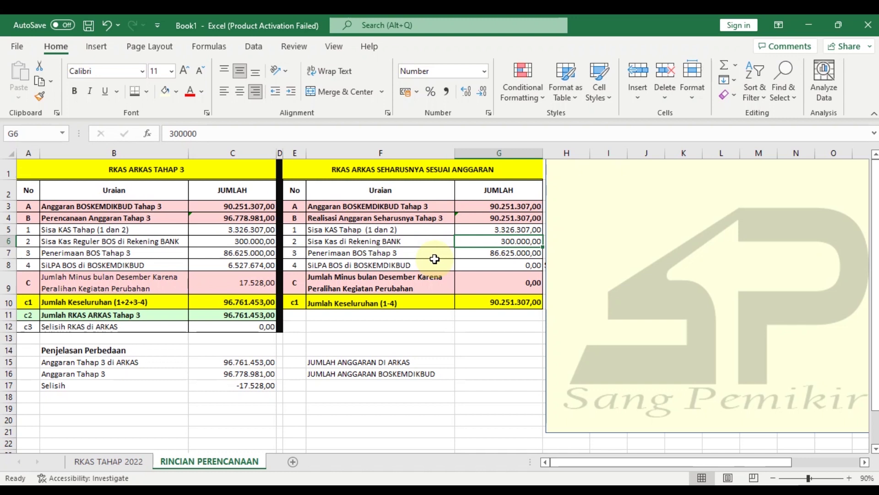
left_click(506, 255)
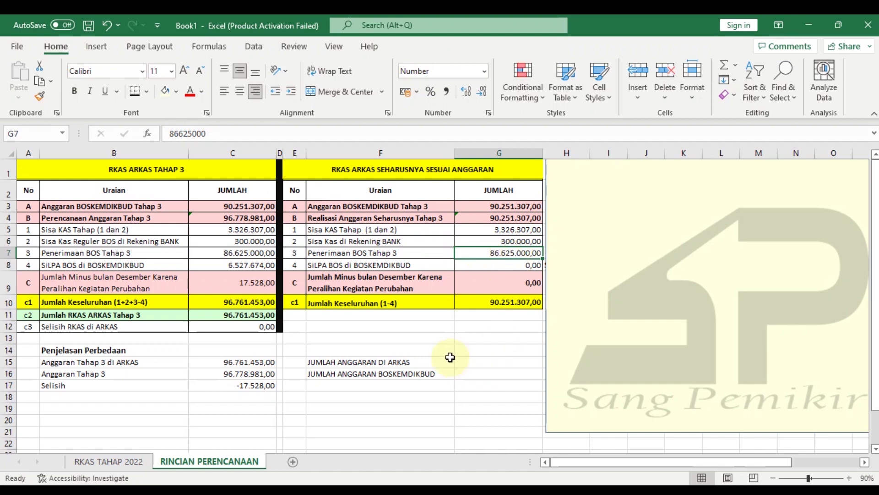
Move the pale yellow cover shape aside to column N, uncovering the notes beside the SiLPA and Jumlah Keseluruhan rows
left_click(487, 267)
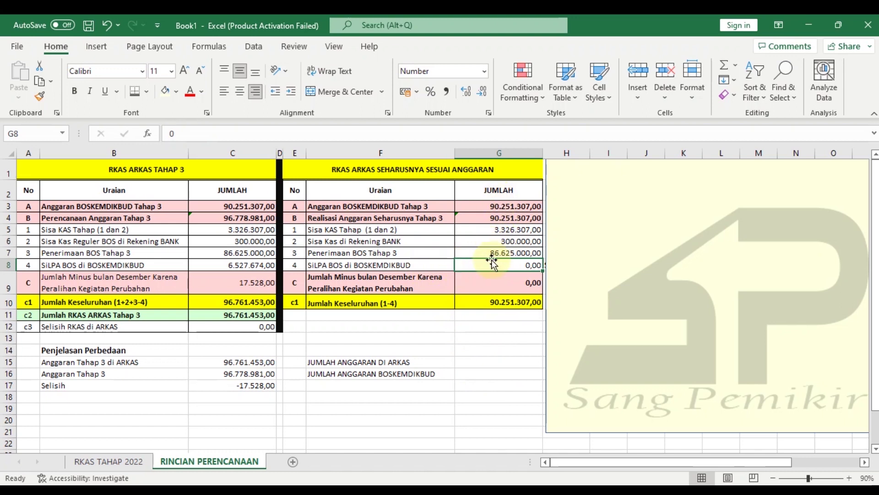
left_click_drag(573, 254, 827, 253)
left_click(652, 351)
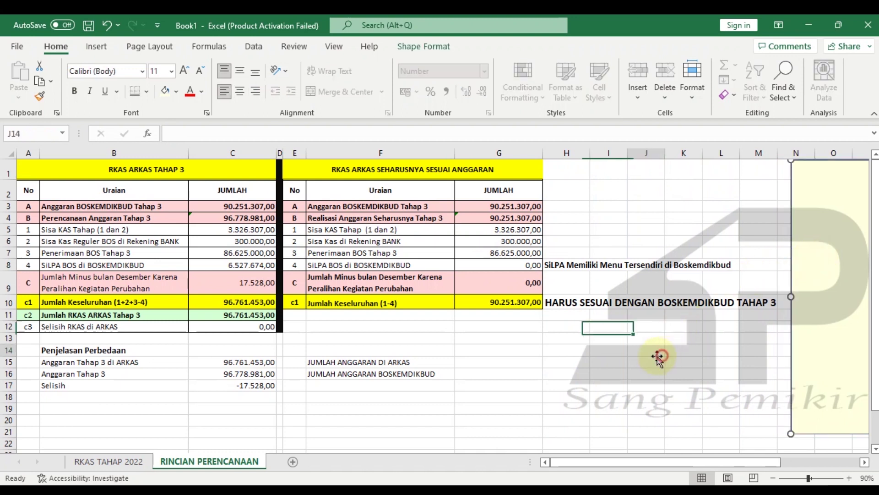
left_click(559, 268)
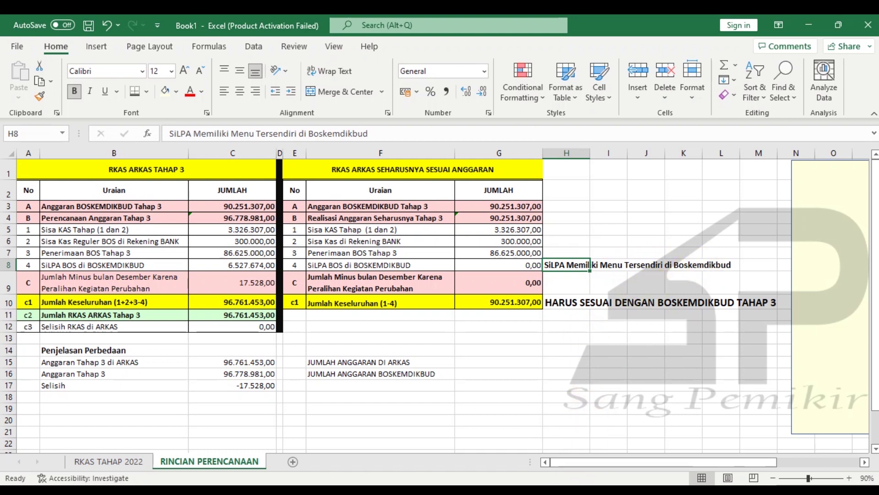
Switch to the Boskemdikbud SiLPA.jpg image, examine the SILPA REGULER 2022 report status, and return to the workbook
left_click(627, 441)
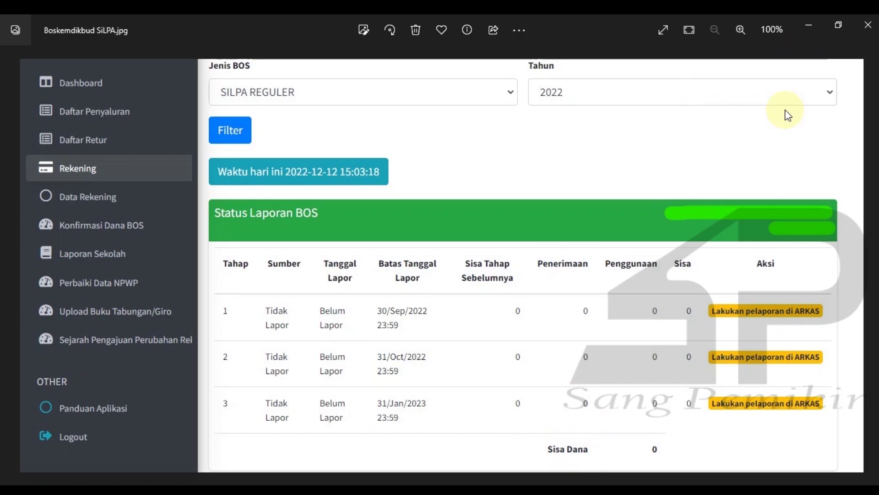
left_click(808, 26)
left_click(516, 396)
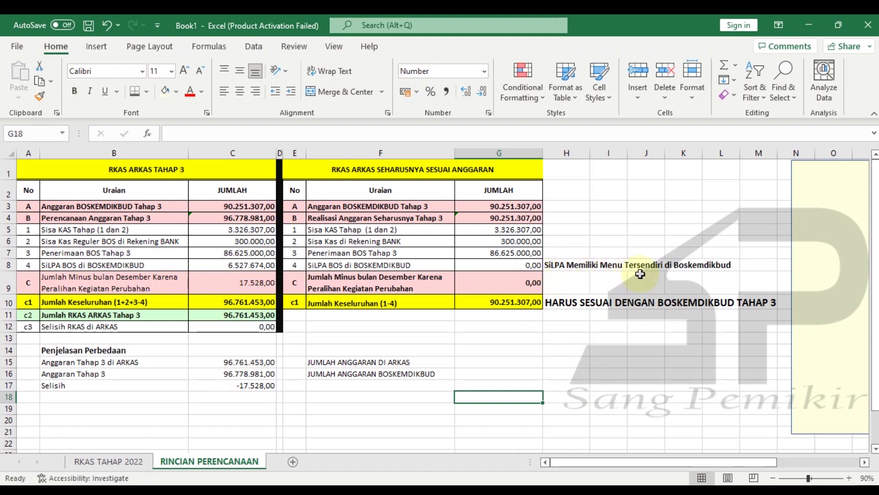
Check the SiLPA note in H8, the December minus amount in G9 and the note beside the Jumlah Keseluruhan total
left_click(570, 262)
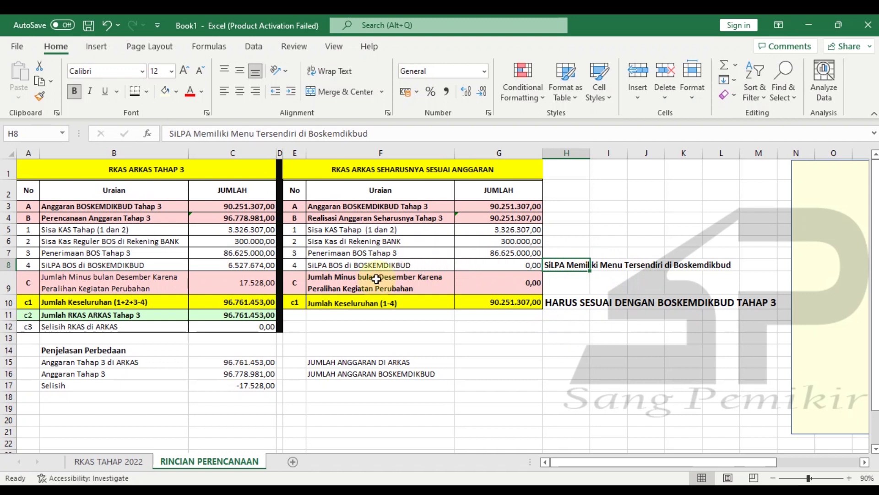
left_click(479, 283)
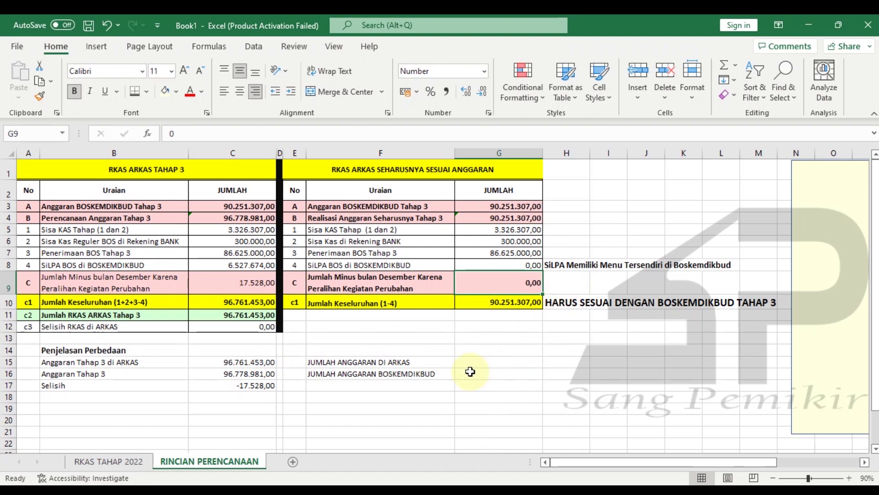
left_click(605, 349)
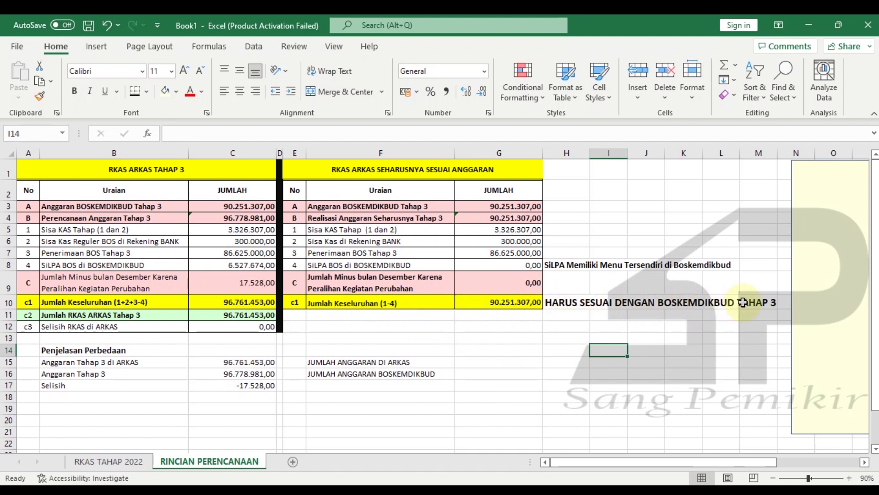
left_click(734, 337)
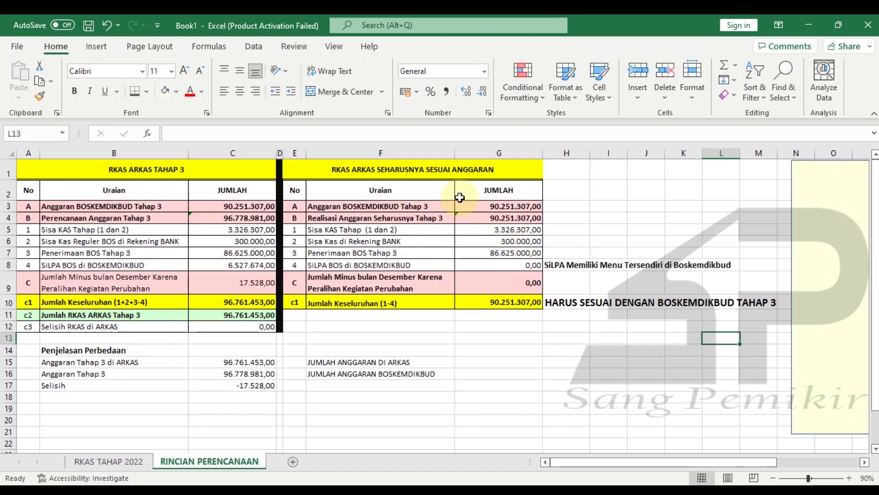
Compare Anggaran BOSKEMDIKBUD Tahap 3 in G3 with the Sisa KAS, bank balance and Penerimaan BOS amounts in G5 to G7
left_click(475, 208)
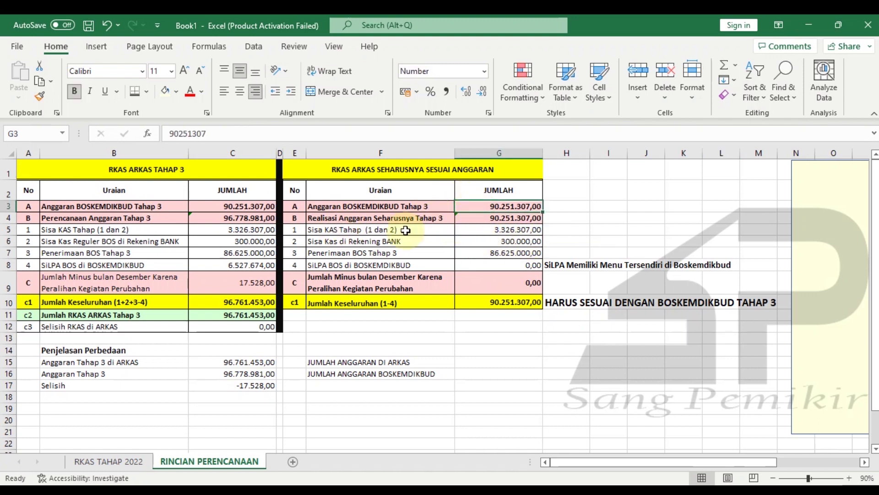
left_click(566, 348)
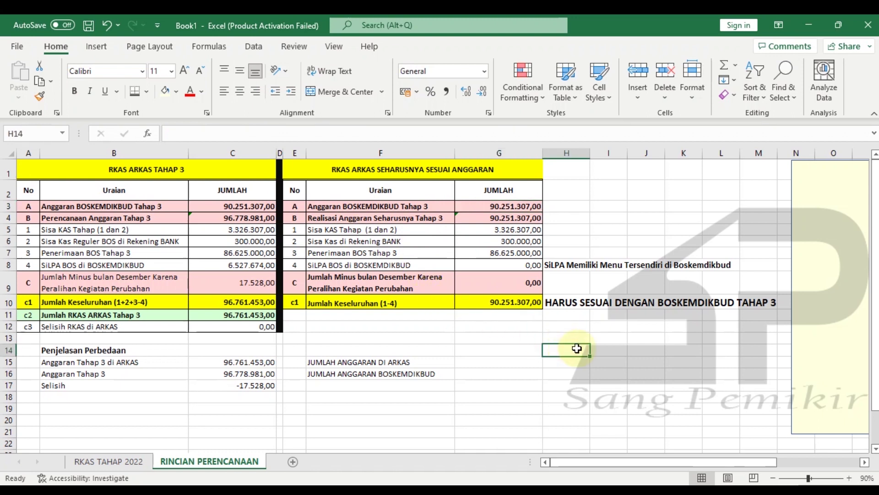
left_click(645, 349)
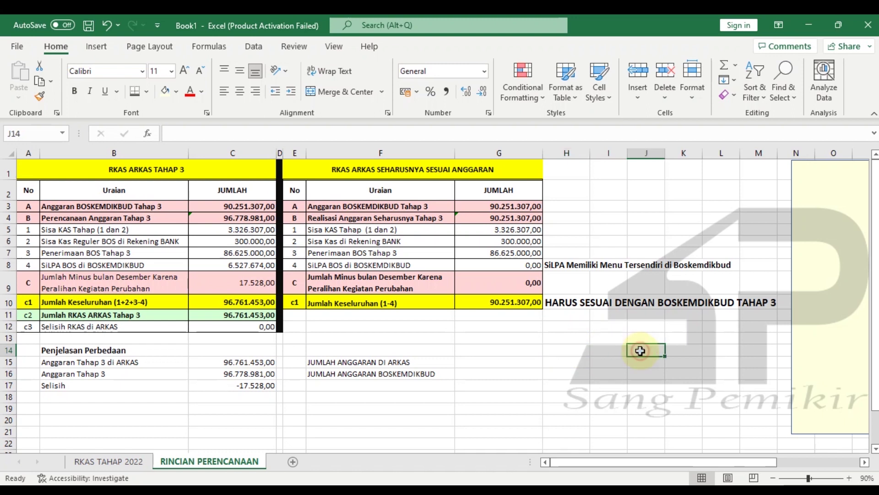
left_click(487, 232)
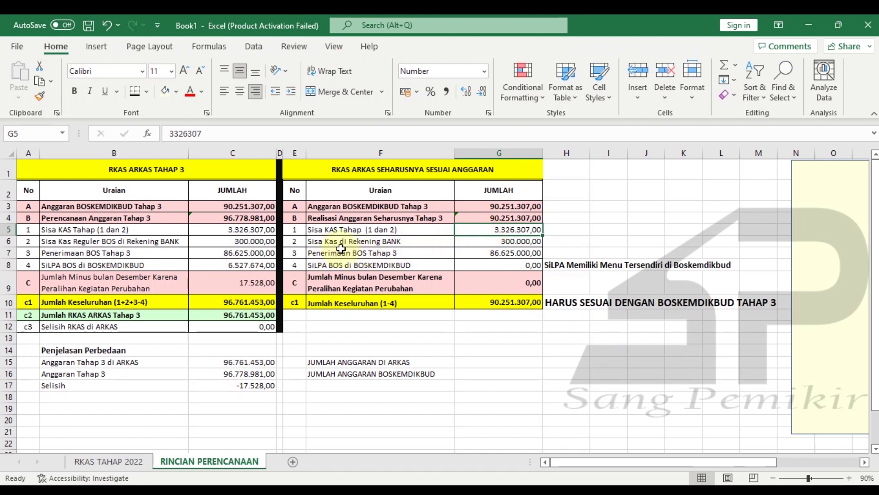
left_click(470, 242)
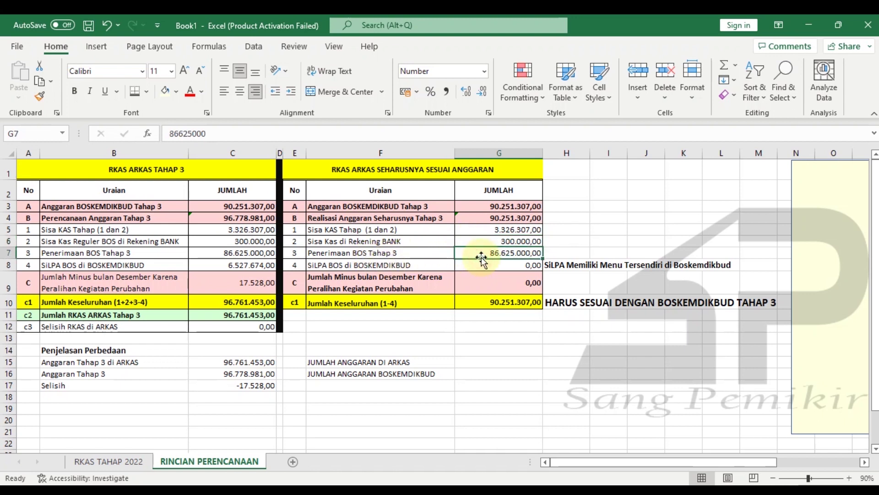
left_click(562, 361)
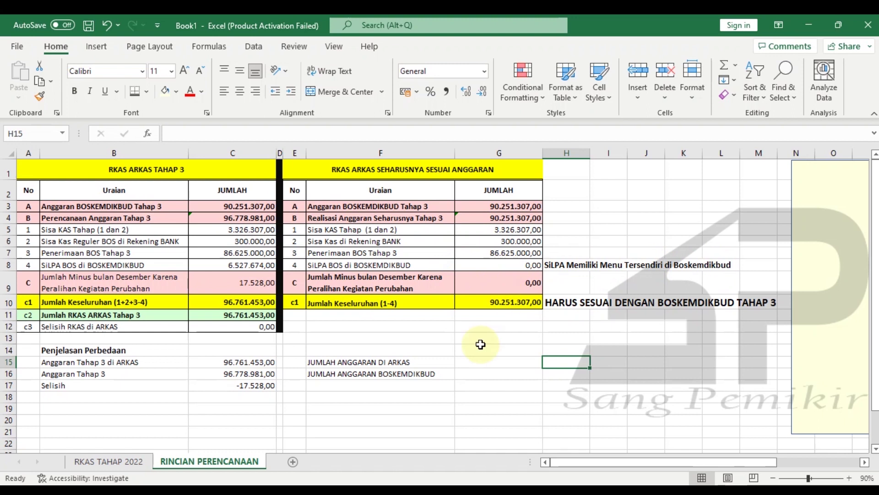
Add the bold heading "PEMBAHASAN" in F14 above the two JUMLAH ANGGARAN labels
left_click(336, 352)
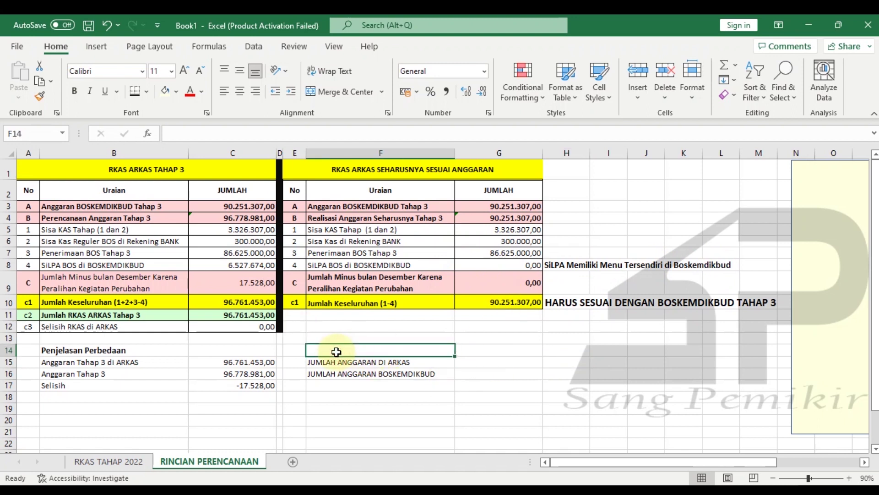
type("PEMBAHASAN")
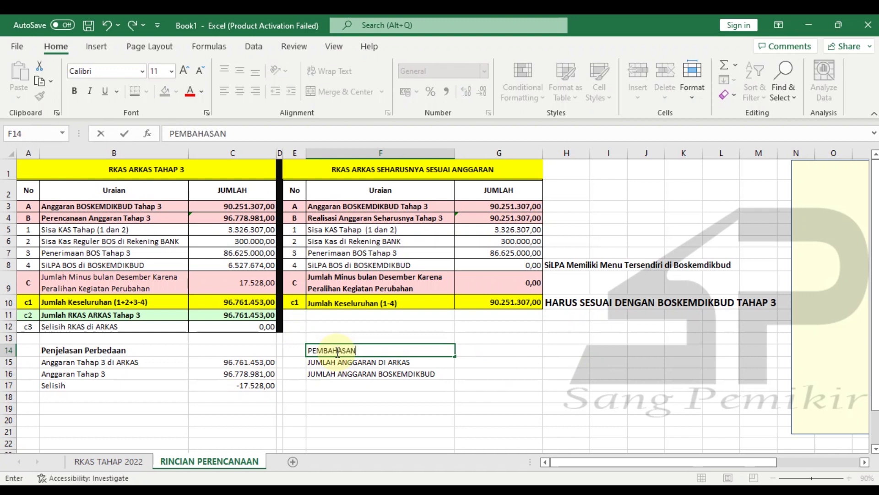
key("Return")
left_click(336, 351)
left_click(74, 92)
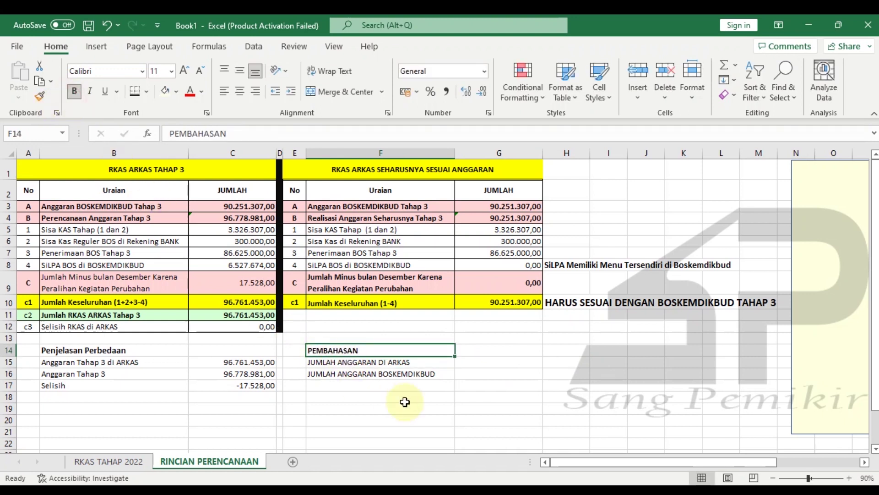
Link JUMLAH ANGGARAN DI ARKAS in G15 to C4 and JUMLAH ANGGARAN BOSKEMDIKBUD in G16 to G10
left_click(476, 363)
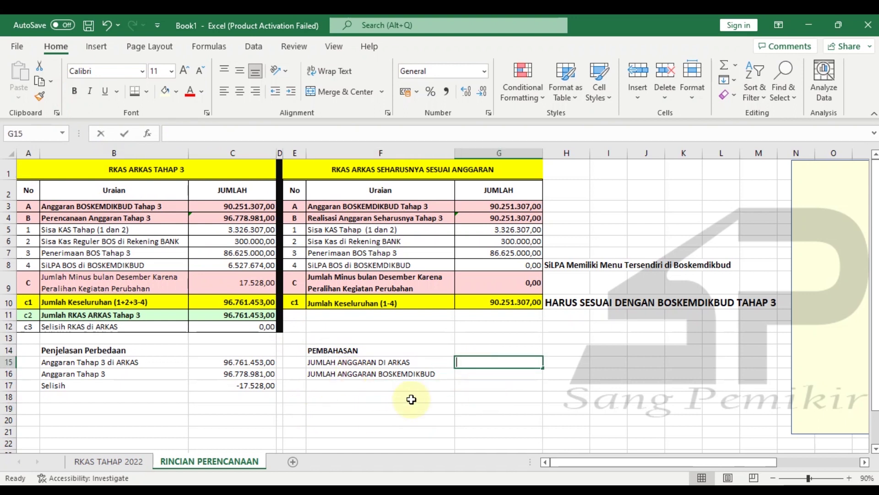
type("=")
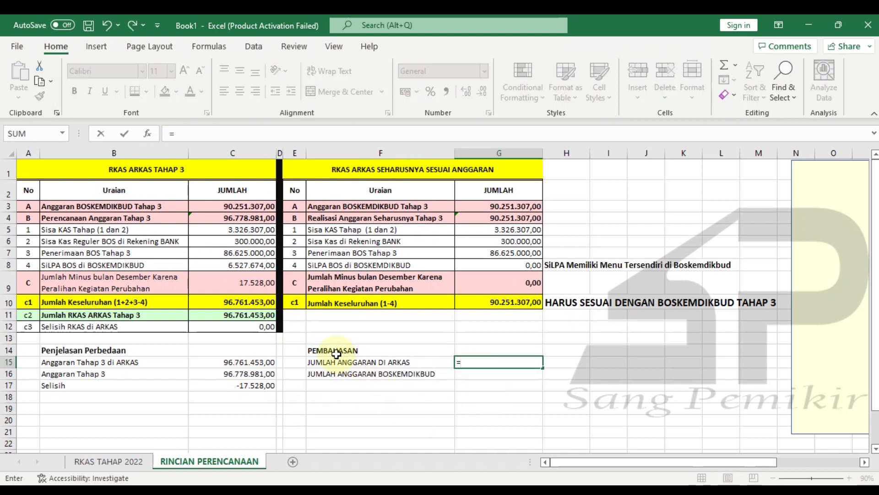
left_click(234, 219)
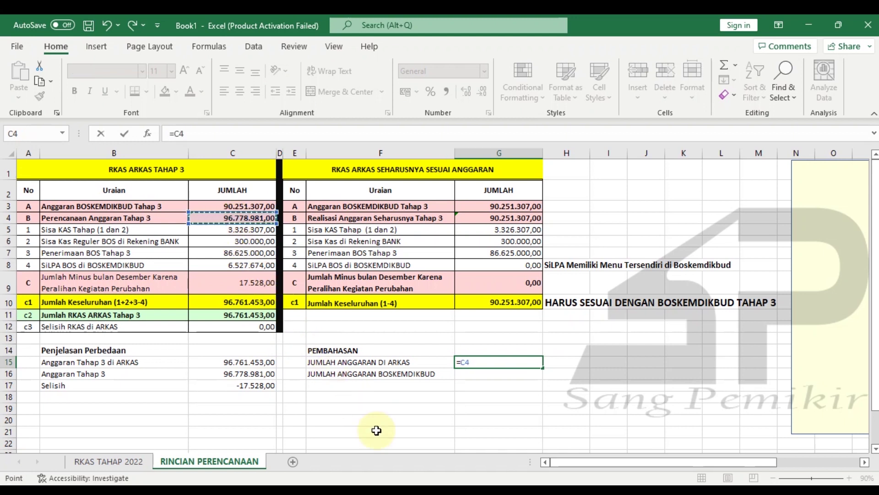
key("Return")
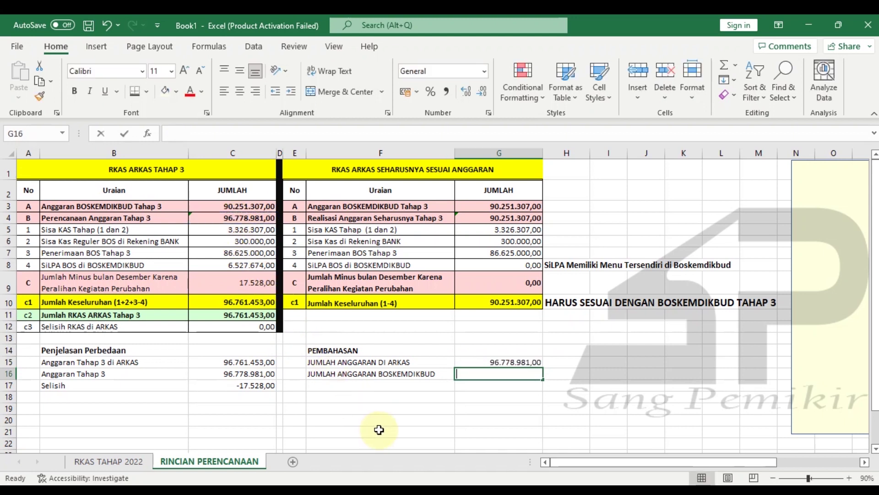
type("=")
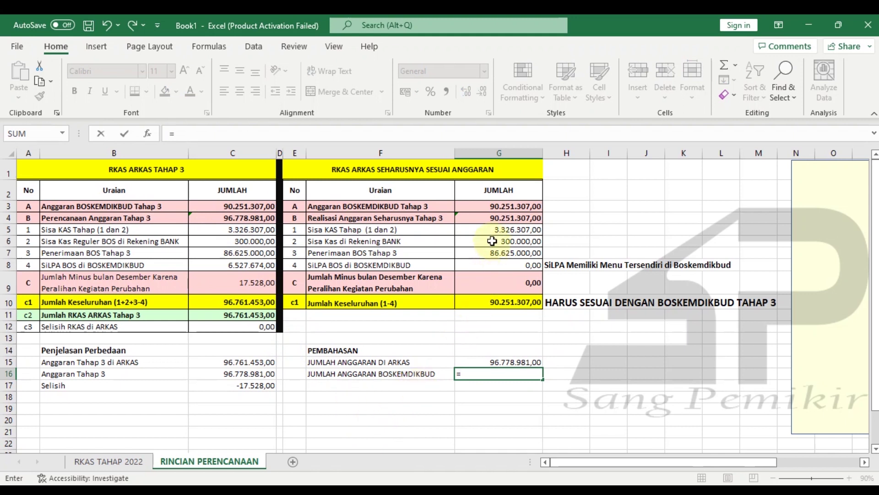
left_click(503, 302)
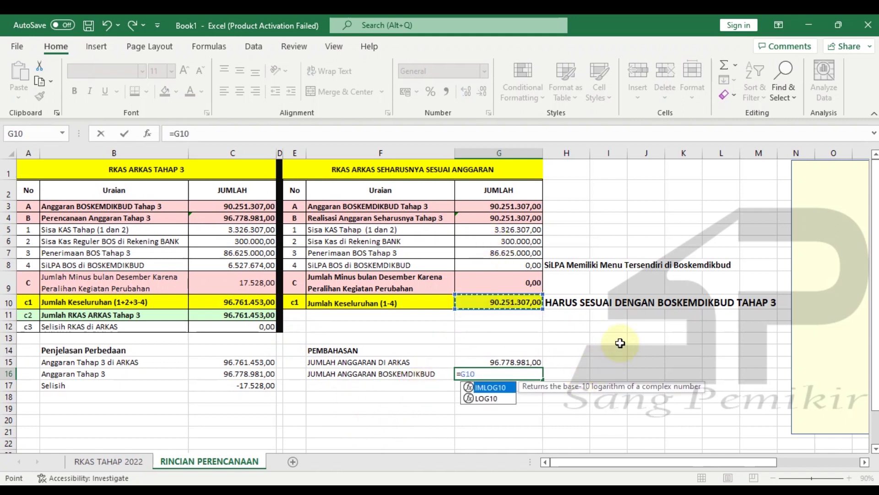
key("Return")
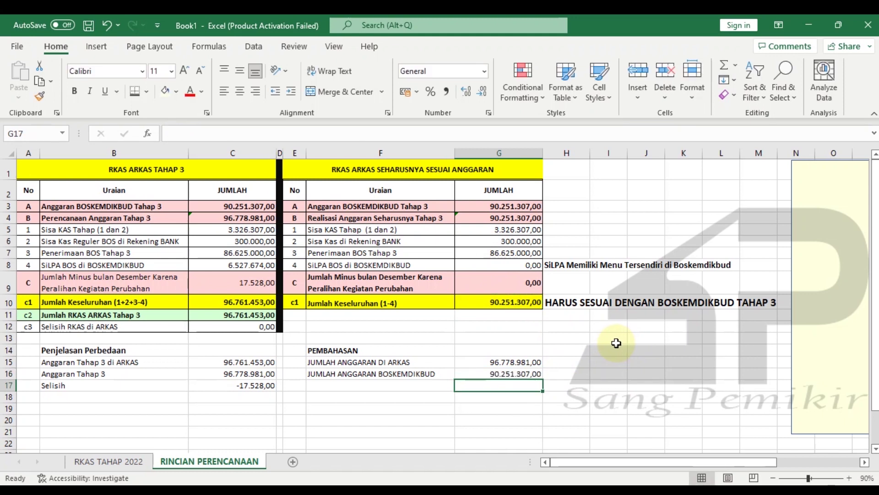
Calculate the difference between the ARKAS and BOSKEMDIKBUD budgets in G17 with =G15-G16
type("=")
left_click(507, 363)
type("-")
left_click(527, 373)
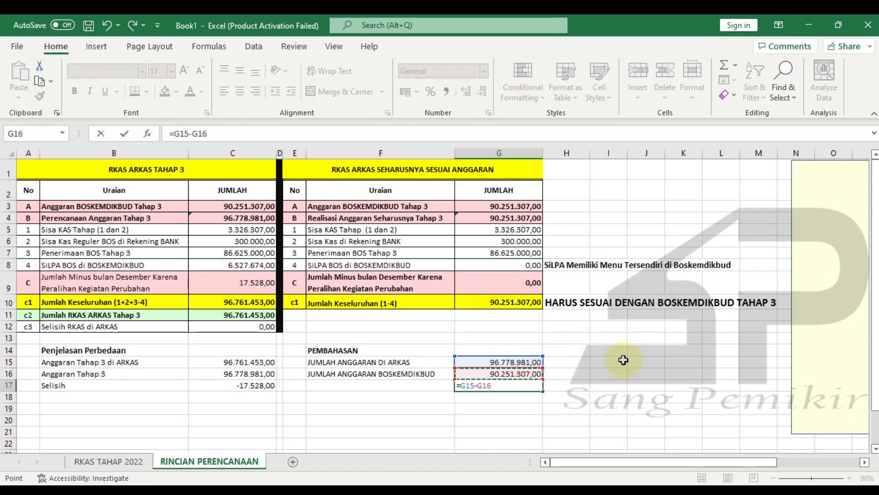
key("Return")
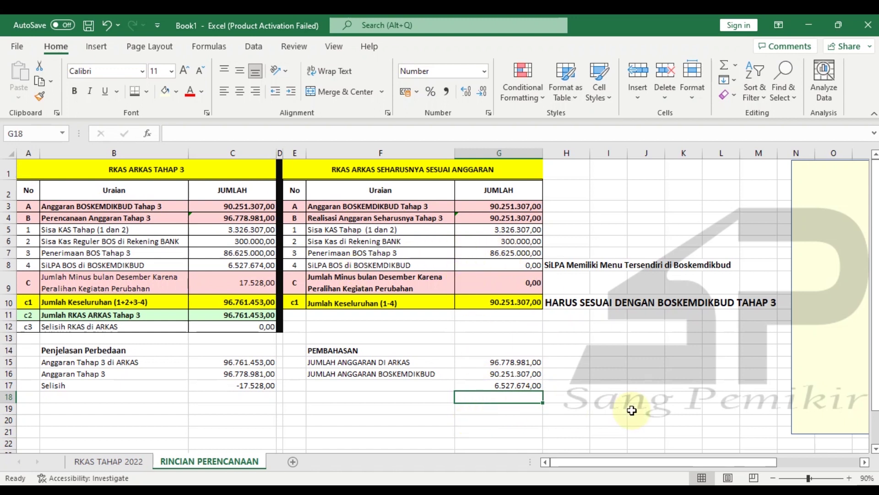
Bring the SiLPA BOS di BOSKEMDIKBUD amount into G18 with =C8
type("=")
left_click(239, 263)
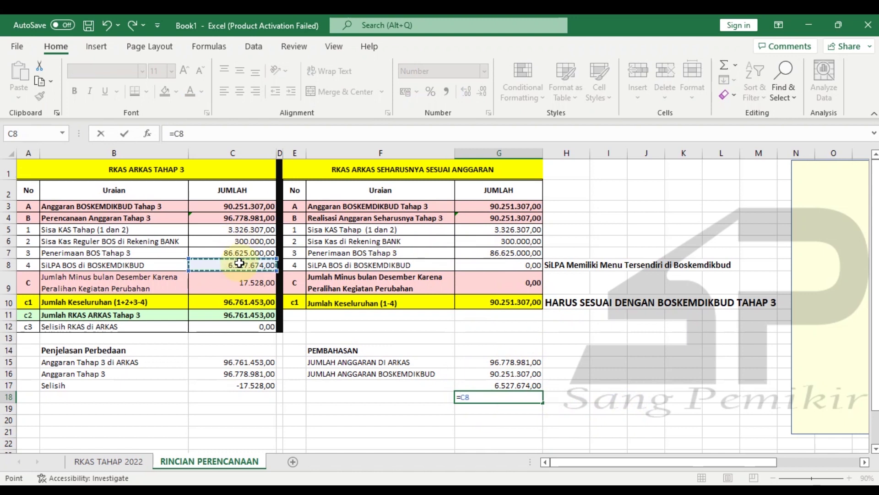
key("Return")
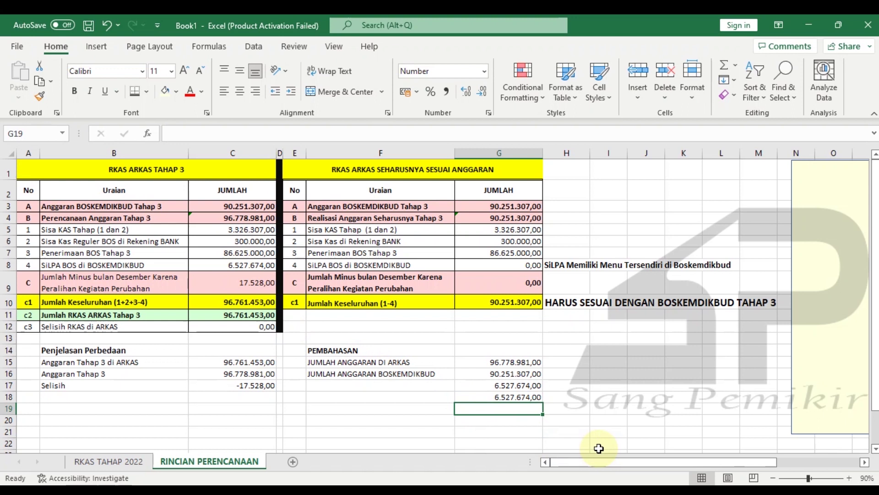
Subtract the SiLPA amount from the budget difference in G19 with =G17-G18
type("=")
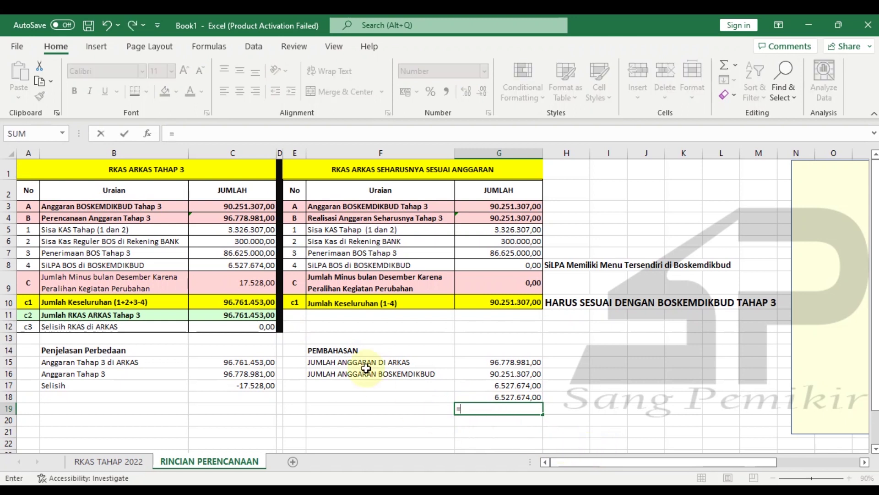
key("Escape")
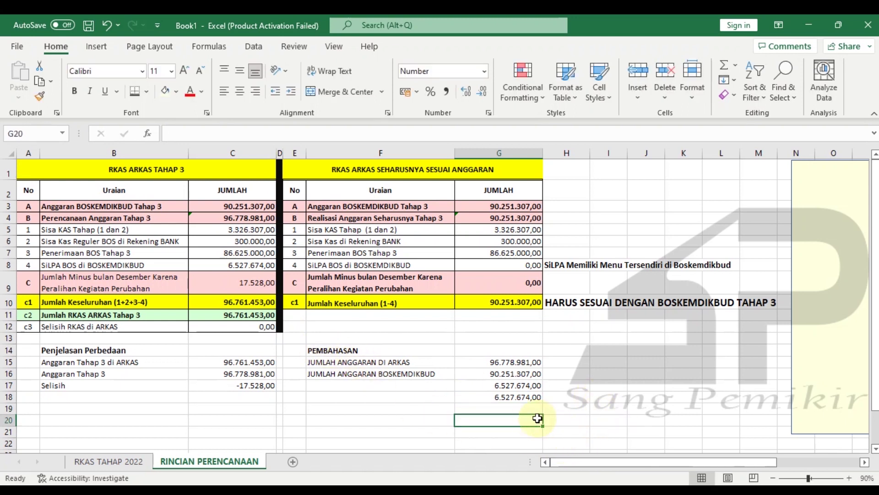
type("=")
key("Up")
key("Up")
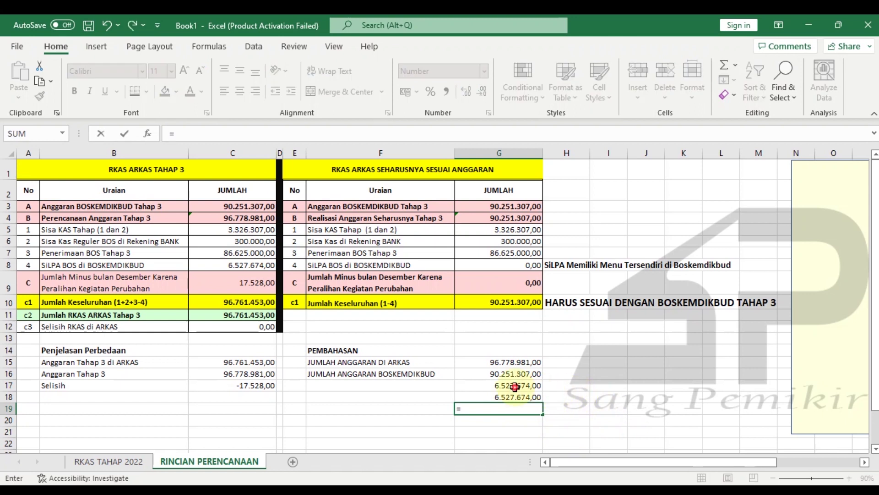
type("-")
left_click(503, 397)
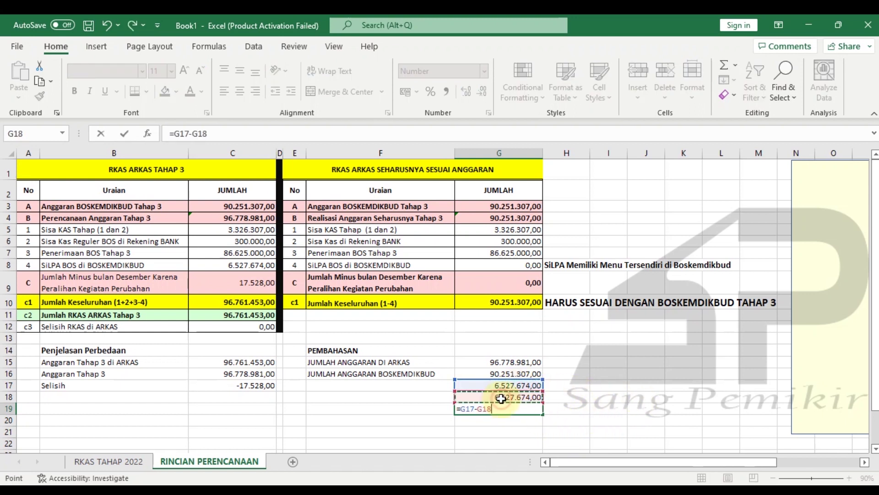
key("Return")
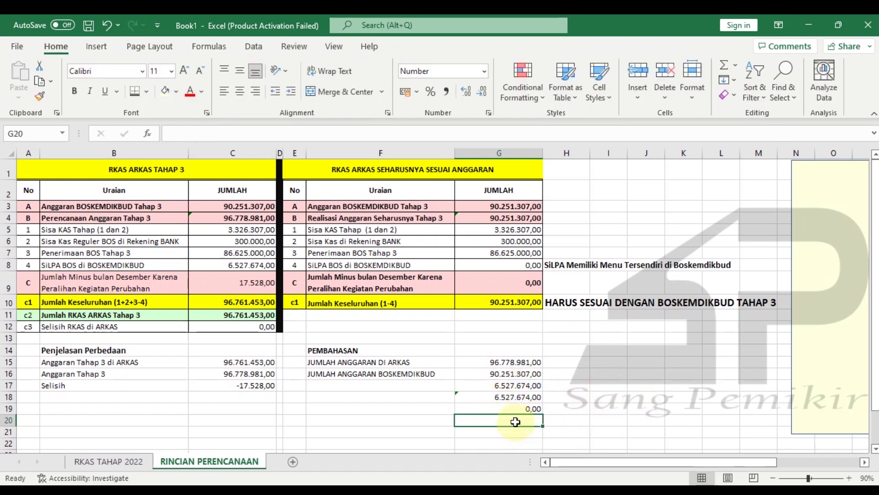
left_click(578, 398)
left_click(610, 407)
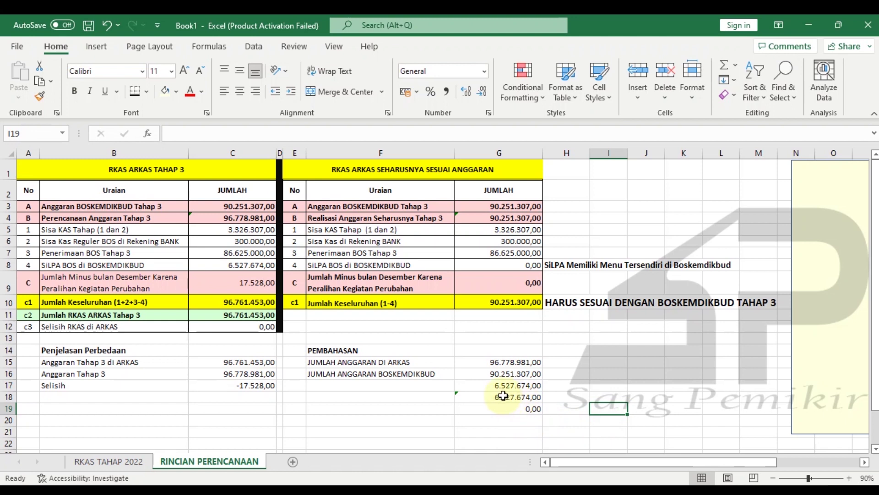
Relink JUMLAH ANGGARAN DI ARKAS in G15 to the Jumlah RKAS ARKAS Tahap 3 amount with =C11
left_click(619, 359)
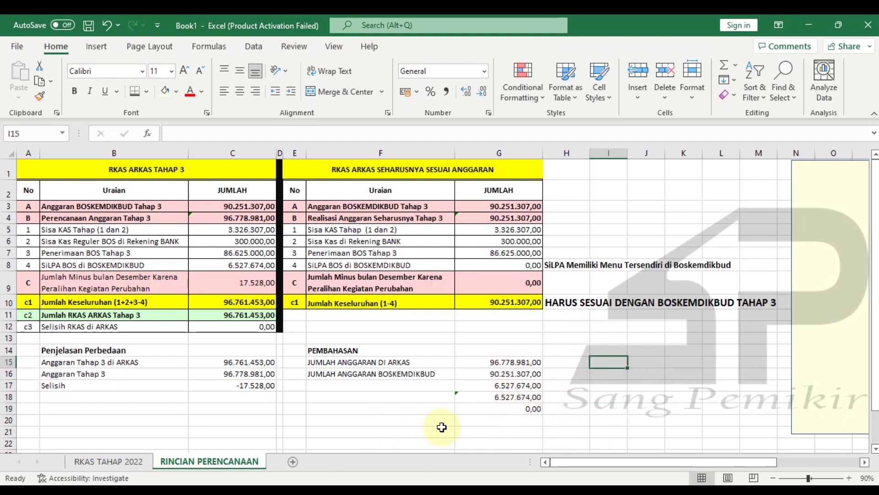
left_click(502, 384)
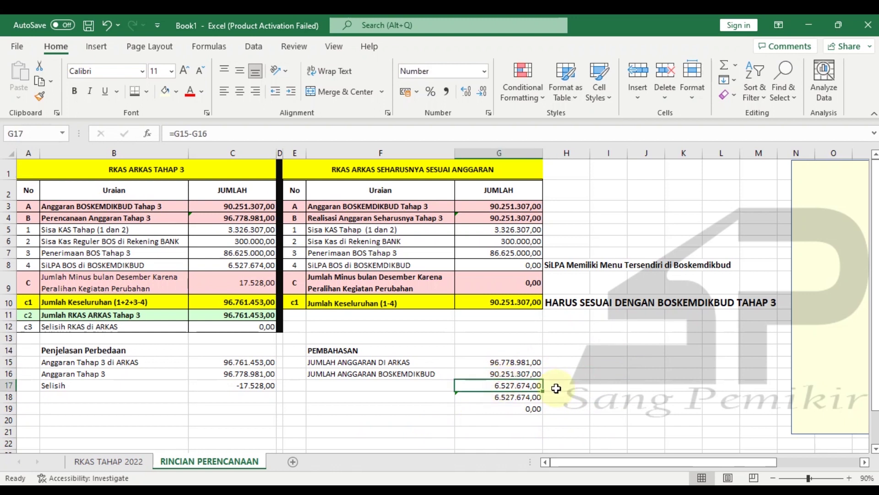
left_click(482, 360)
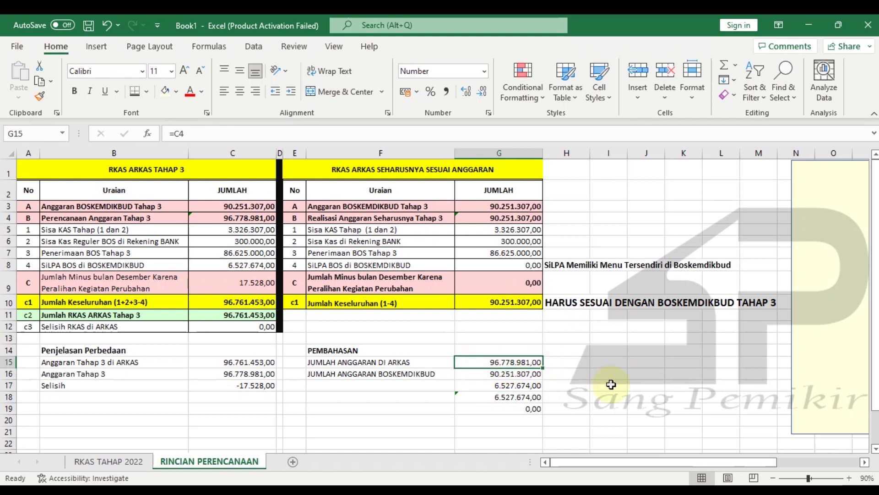
type("=")
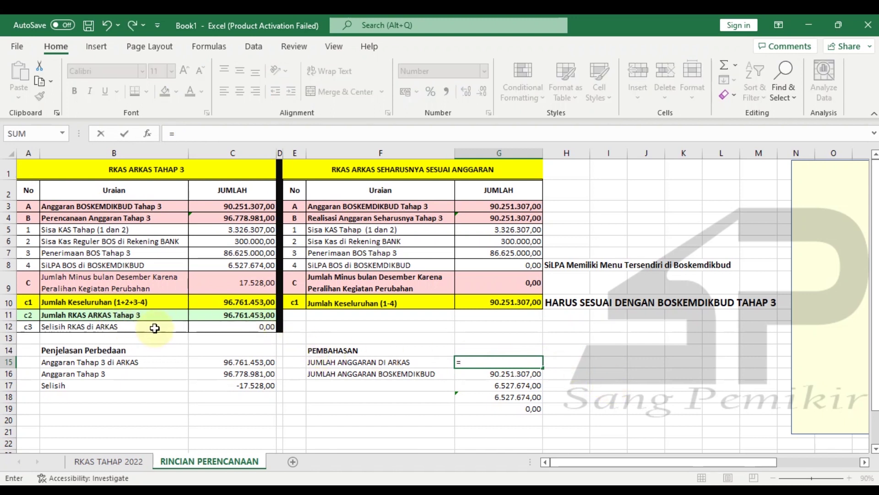
left_click(240, 320)
key("Return")
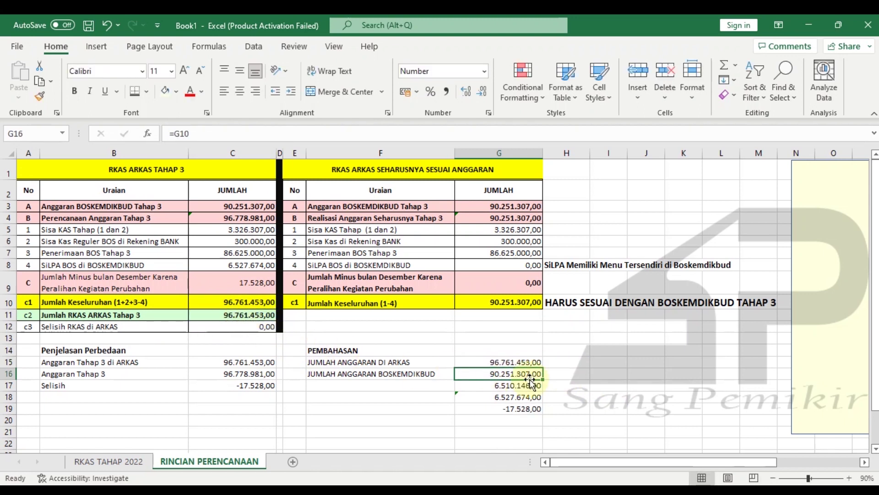
Label the result row in F19 of the PEMBAHASAN block as Selisih
left_click(567, 396)
left_click(395, 410)
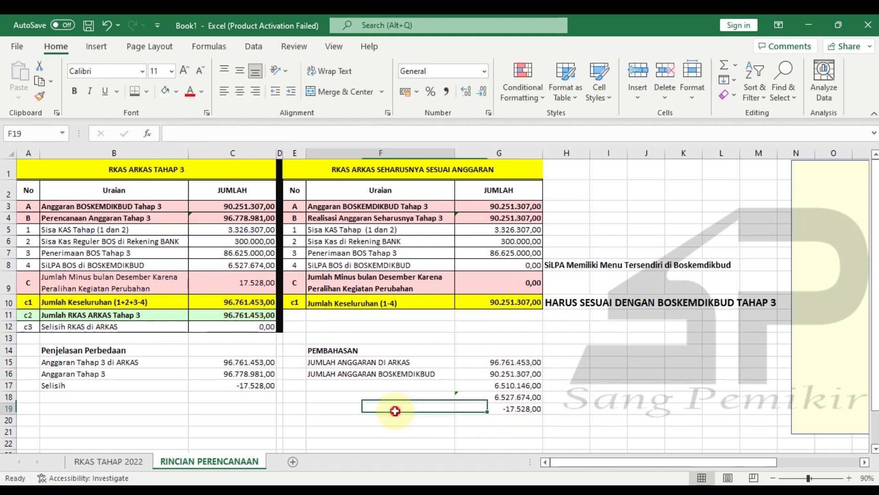
type("Selisih")
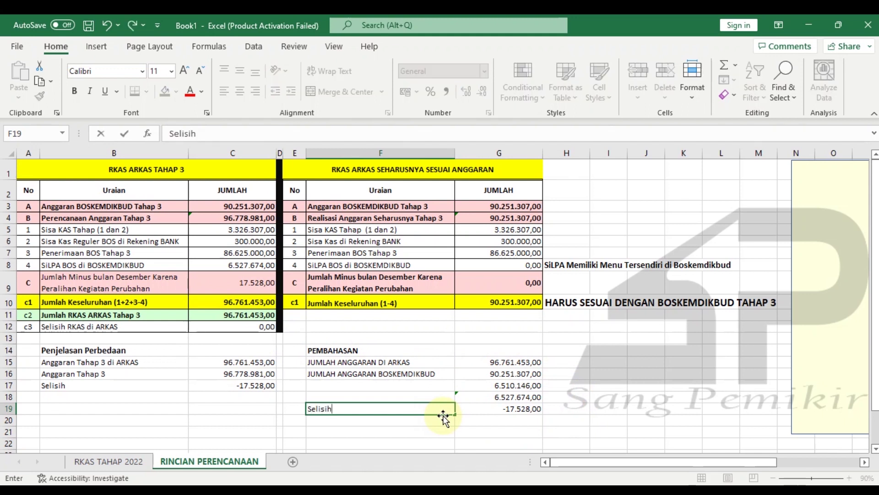
key("Return")
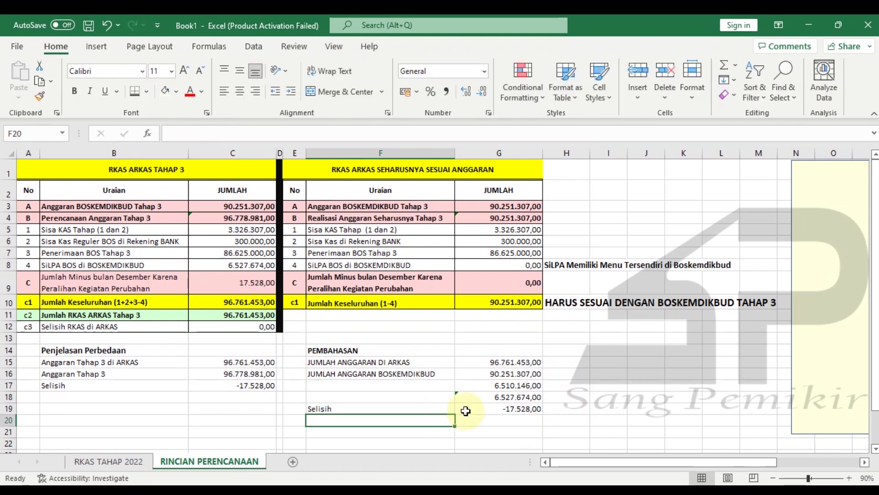
Compare the PEMBAHASAN Selisih in G19 with the Penjelasan Perbedaan Selisih in C17 and the Sisa KAS Tahap (1 dan 2) row
left_click(495, 410)
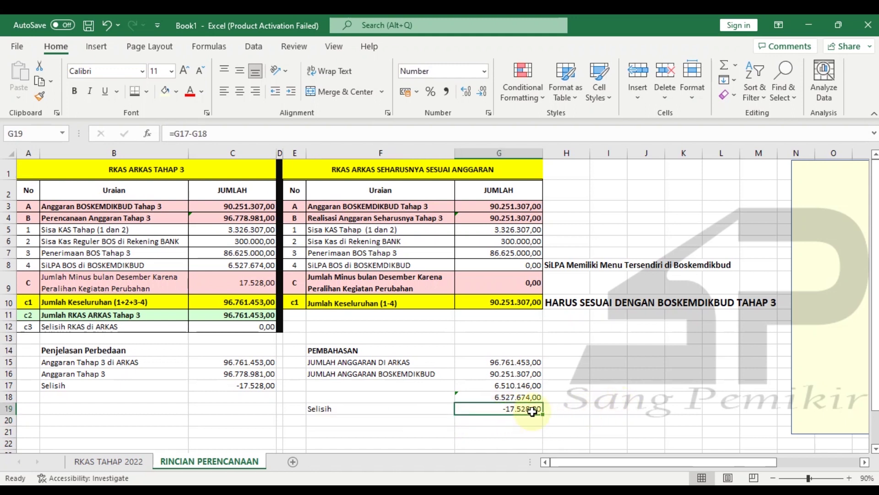
left_click(254, 388)
left_click(531, 408)
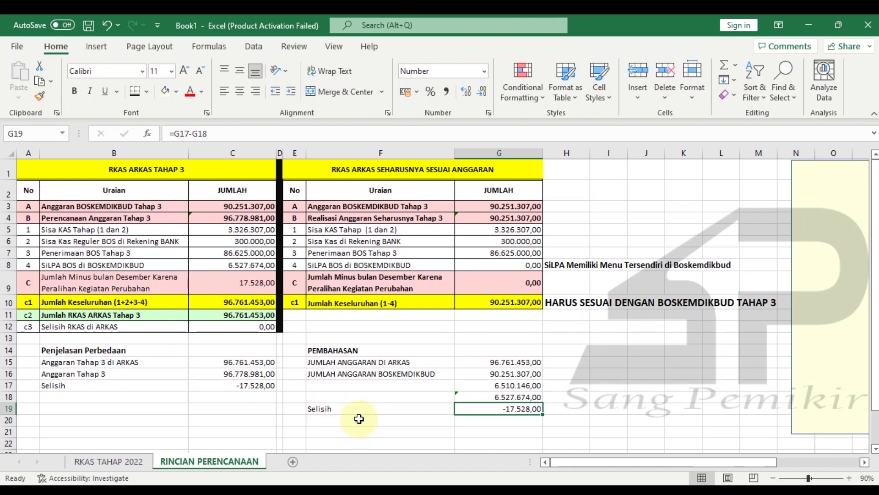
left_click(567, 408)
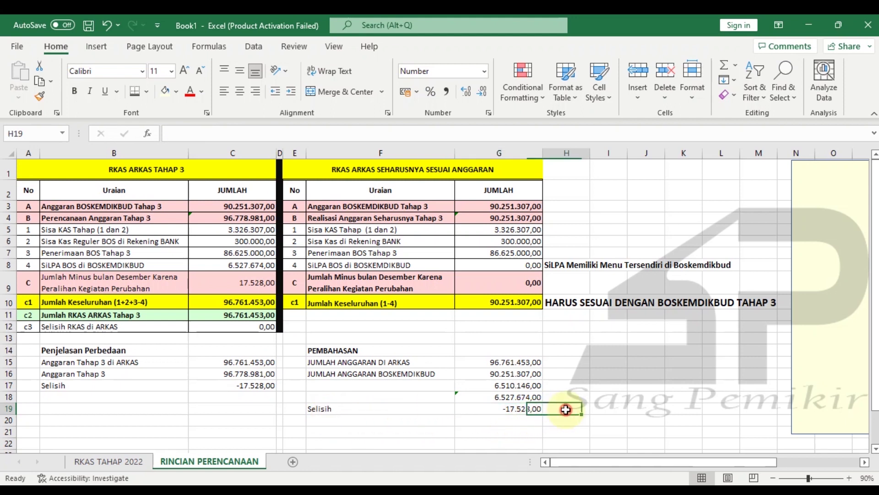
left_click(476, 410)
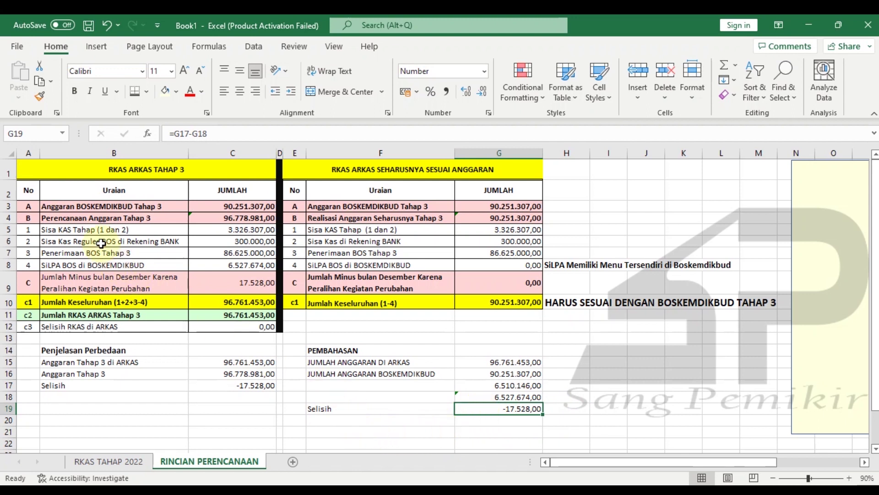
left_click(415, 231)
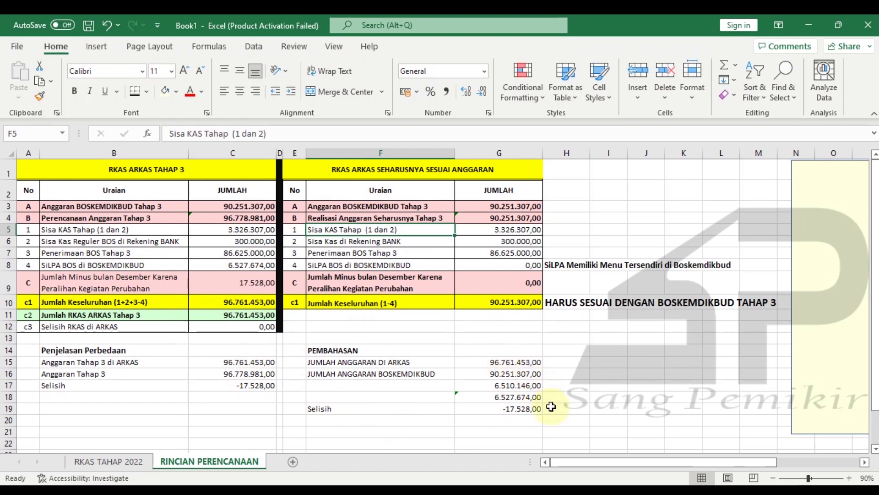
left_click(519, 419)
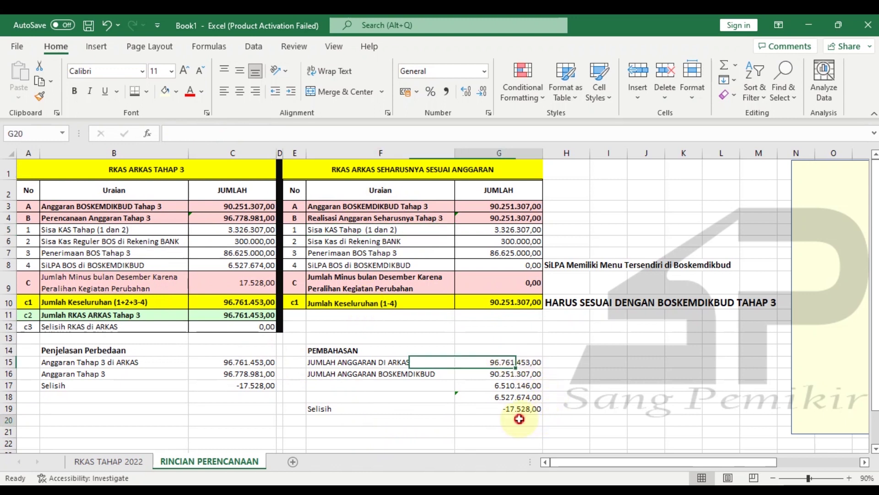
left_click(486, 409)
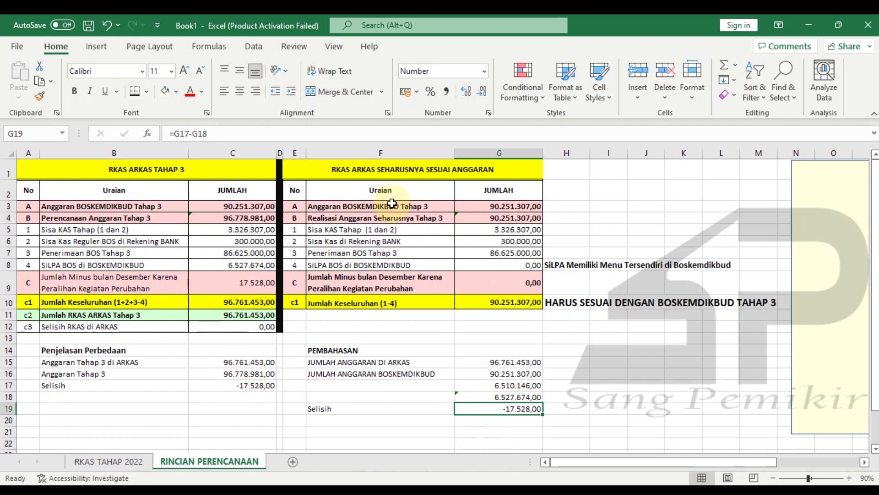
left_click(610, 408)
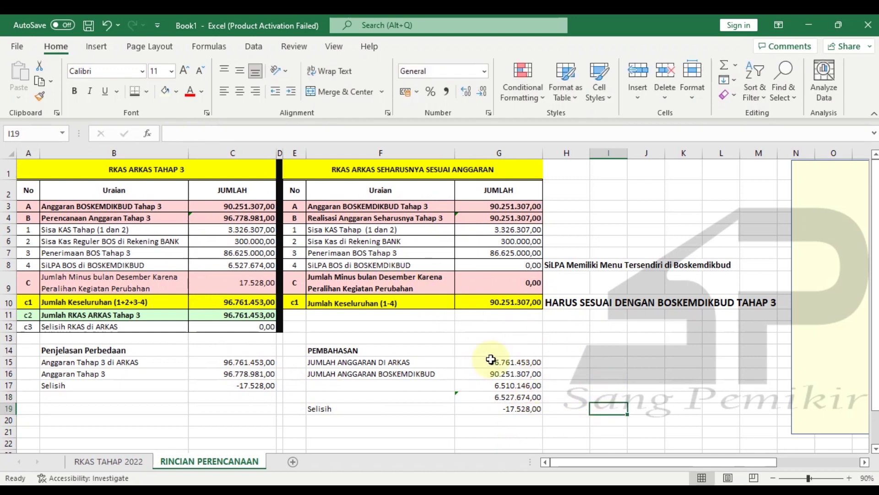
Examine the Realisasi Anggaran formula in G4 and the cash and bank balances in G5 and G6 against the Selisih in G19
left_click(485, 221)
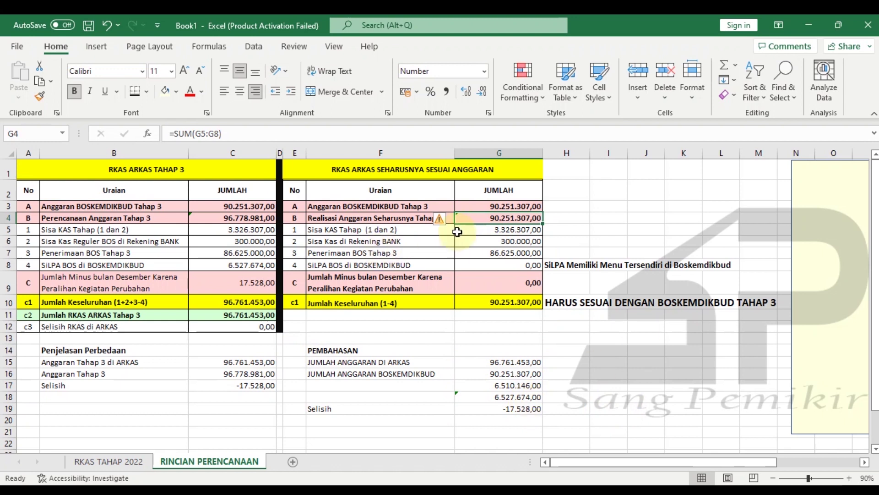
left_click(517, 421)
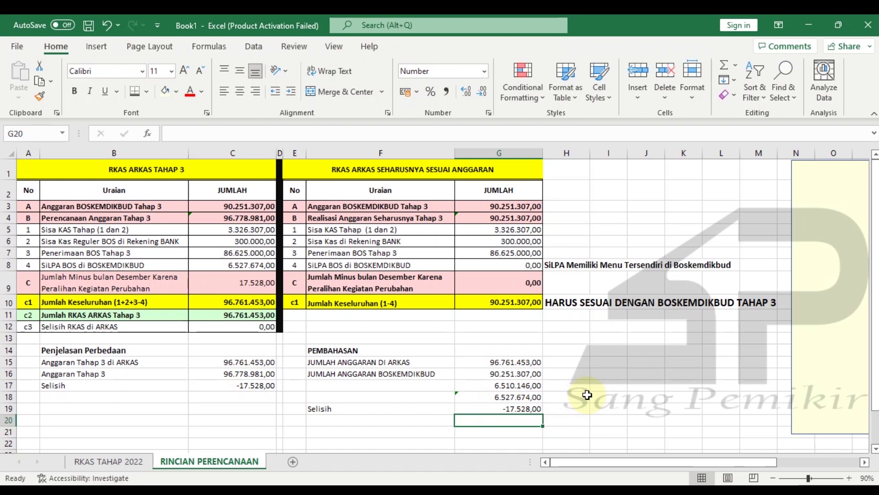
left_click(519, 409)
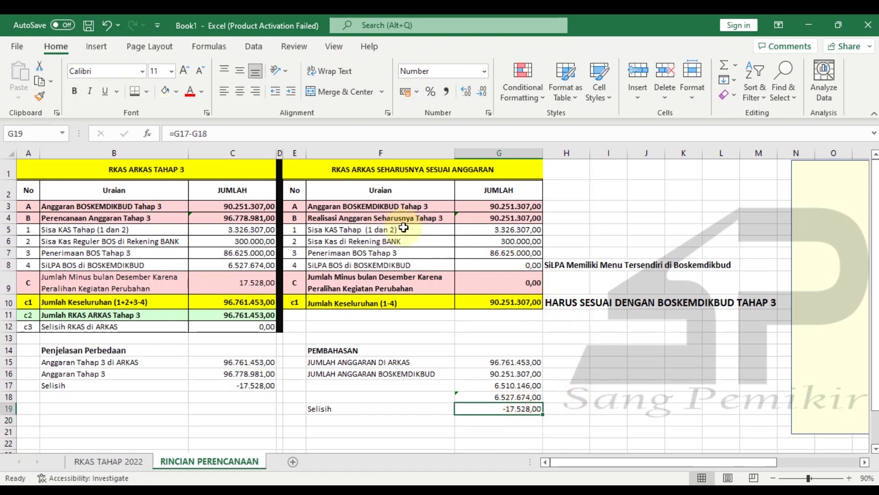
left_click(468, 232)
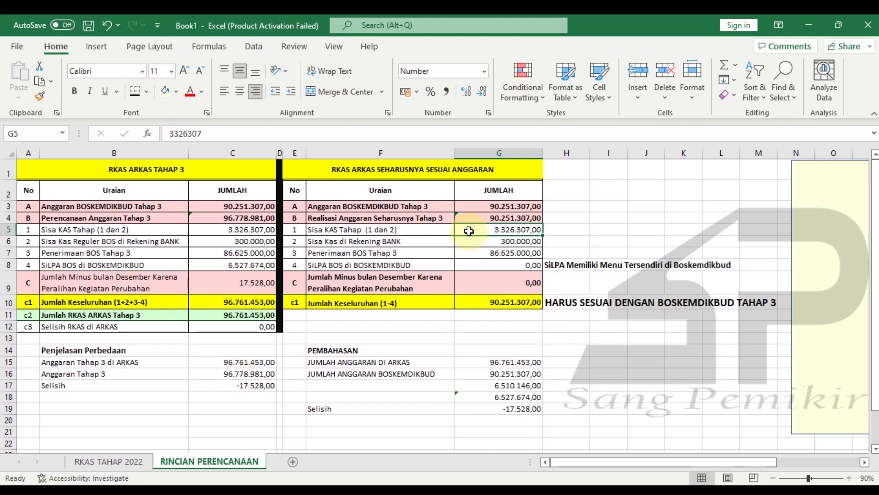
left_click(480, 240)
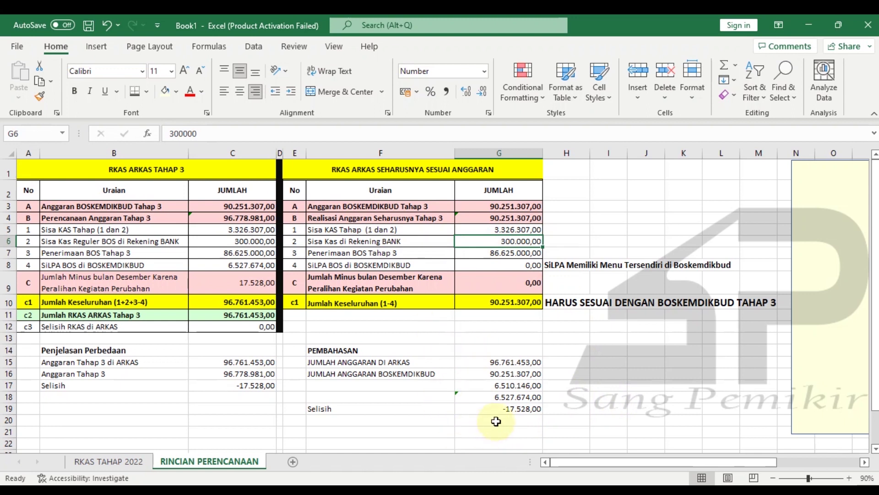
left_click(496, 407)
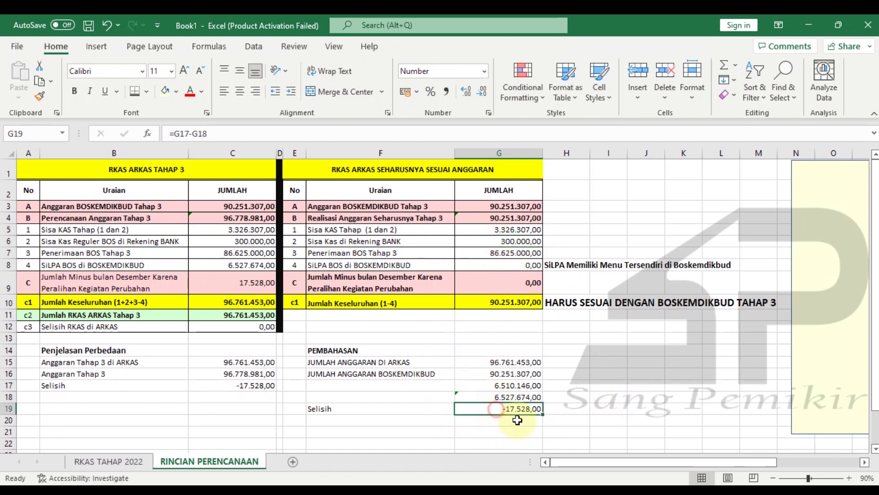
left_click(509, 227)
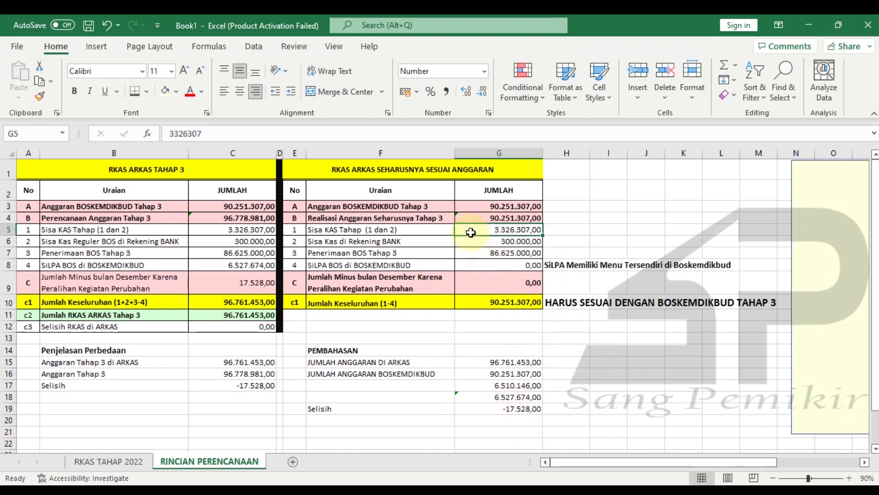
left_click(522, 407)
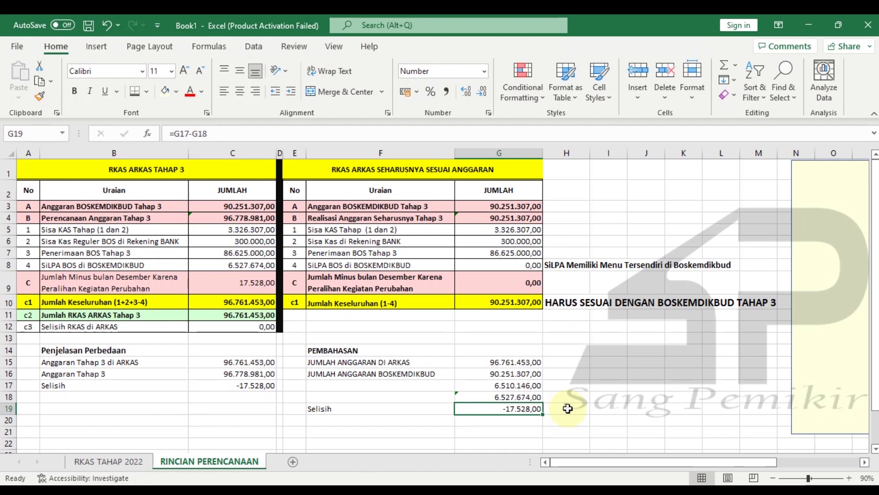
scroll(568, 408, "down", 1)
scroll(465, 414, "up", 1)
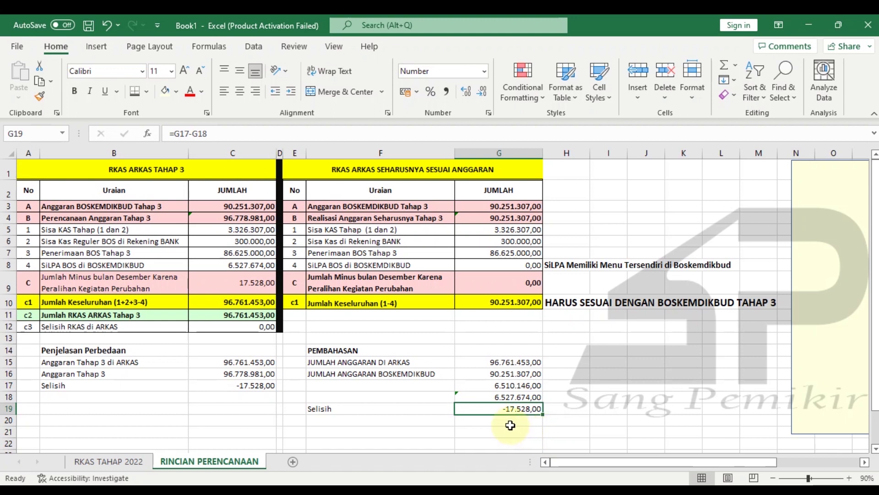
left_click(517, 229)
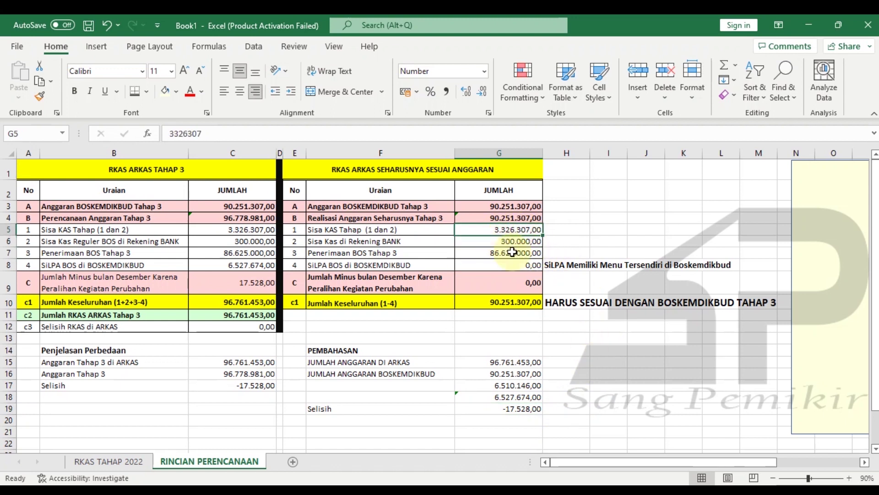
left_click_drag(498, 231, 499, 240)
left_click(580, 228)
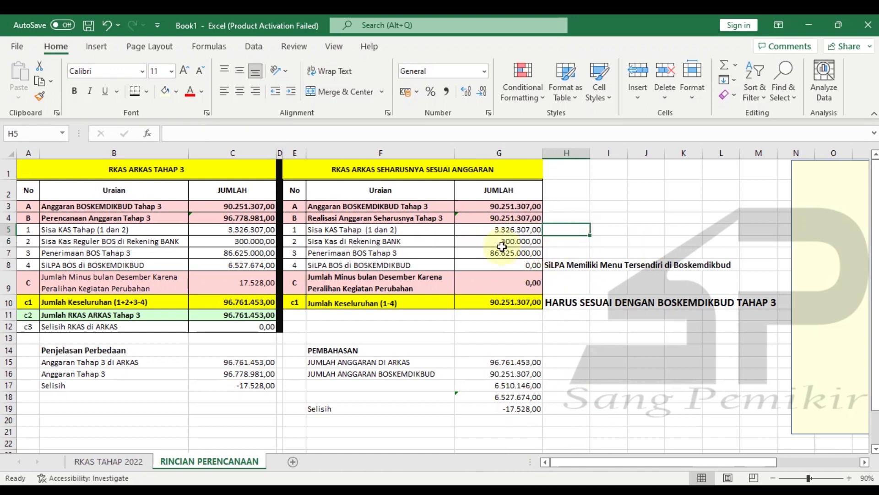
left_click(522, 412)
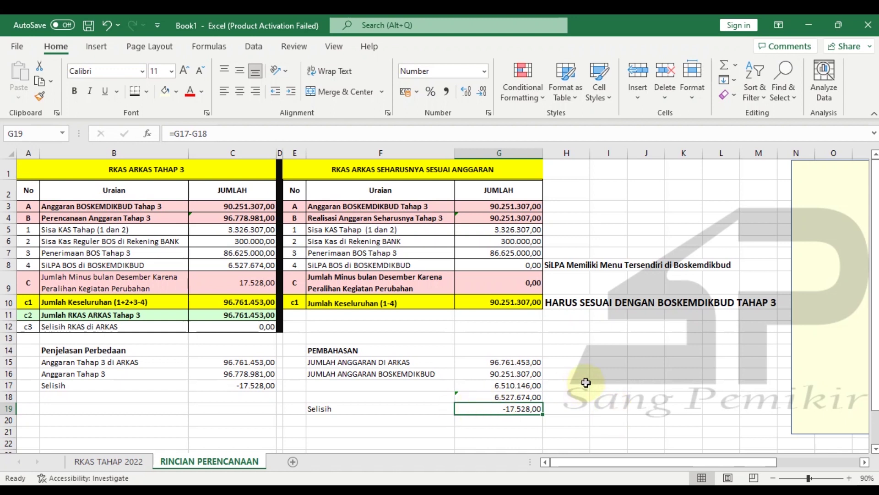
Check the RKAS TAHAP 2022 sheet and the stage 3 budget amounts in G4, G3, C4 and C11 of RINCIAN PERENCANAAN
left_click(134, 461)
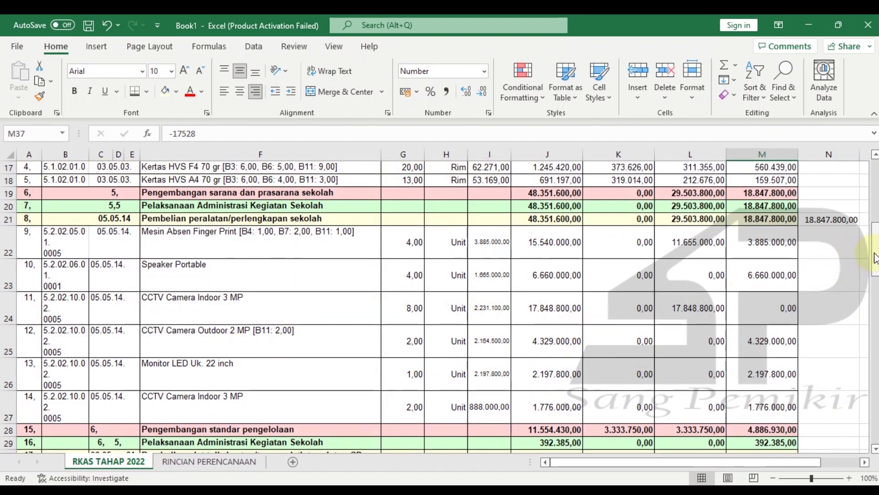
left_click(215, 461)
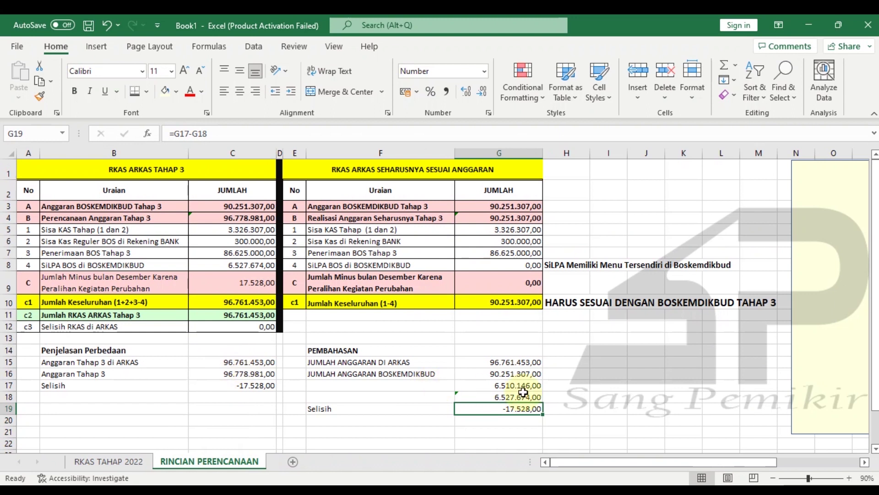
left_click(547, 406)
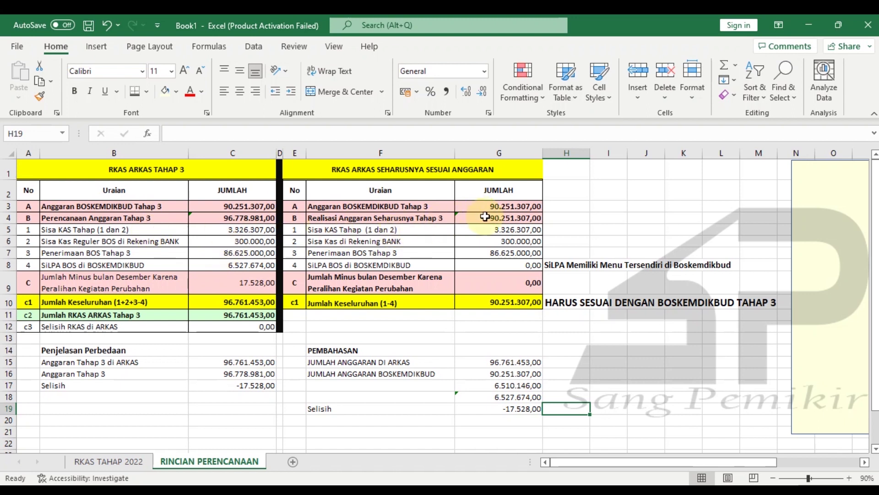
left_click(487, 218)
left_click(486, 206)
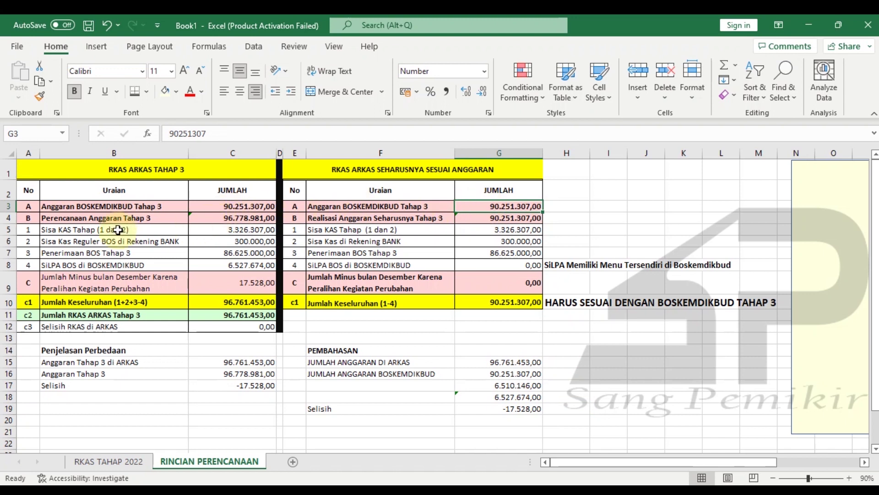
left_click(234, 220)
left_click(252, 314)
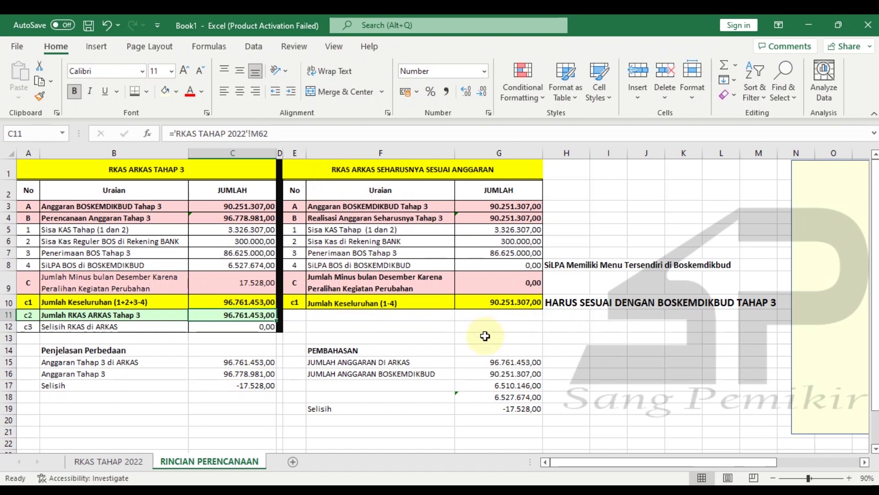
Review the PEMBAHASAN block in F14:G19 beside the stage 3 budget tables
left_click(586, 340)
left_click(646, 349)
left_click(634, 361)
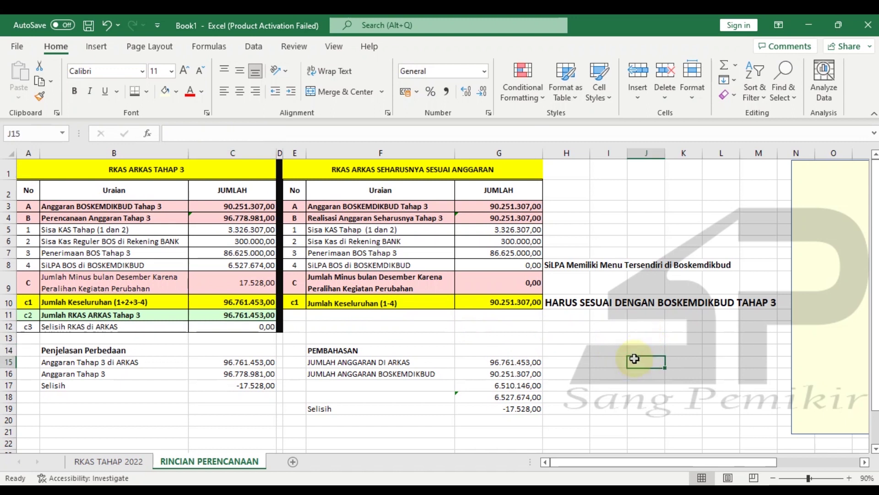
left_click(573, 362)
left_click_drag(380, 351, 497, 413)
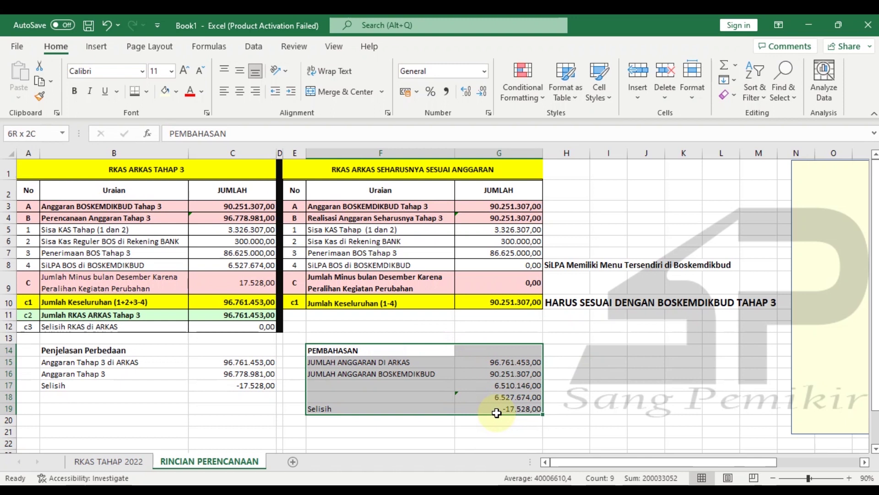
left_click(597, 373)
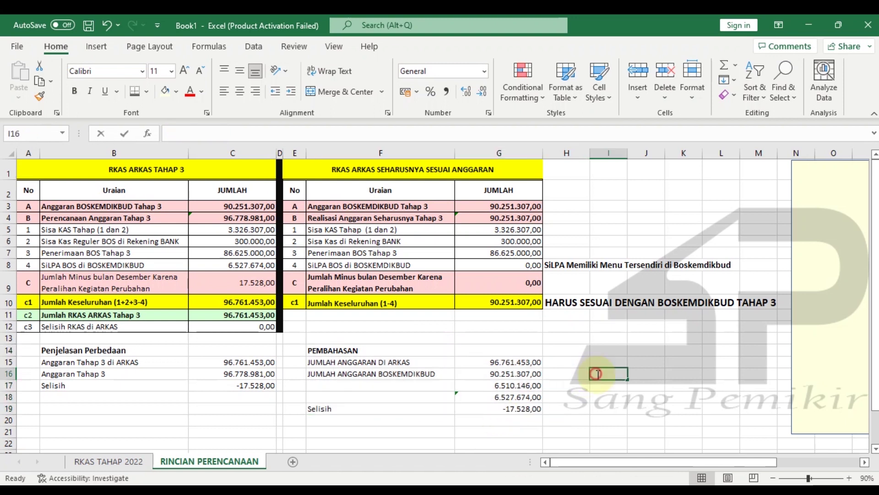
left_click(636, 375)
left_click(635, 389)
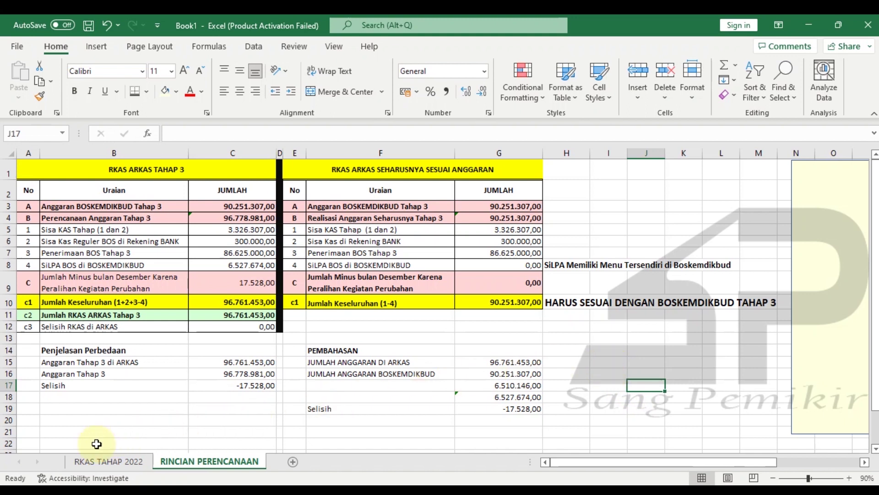
Copy the entire contents of the RKAS TAHAP 2022 sheet
left_click(114, 461)
scroll(197, 366, "up", 5)
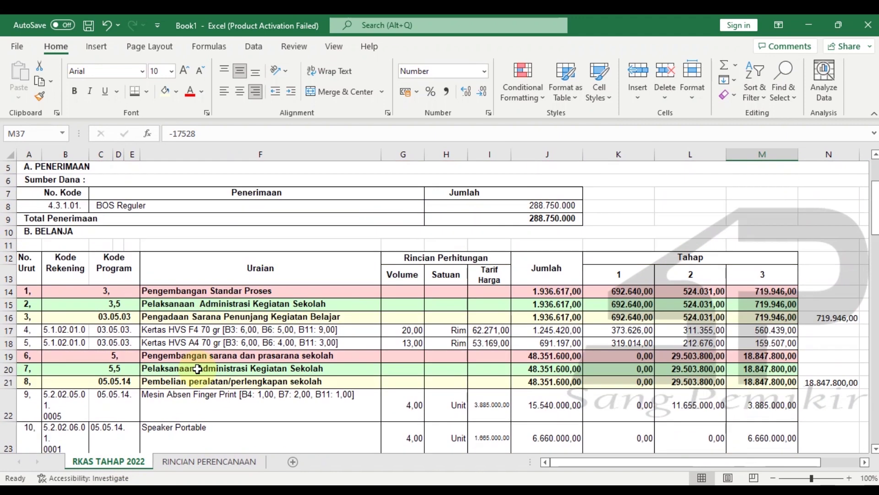
left_click(10, 155)
key("ctrl+c")
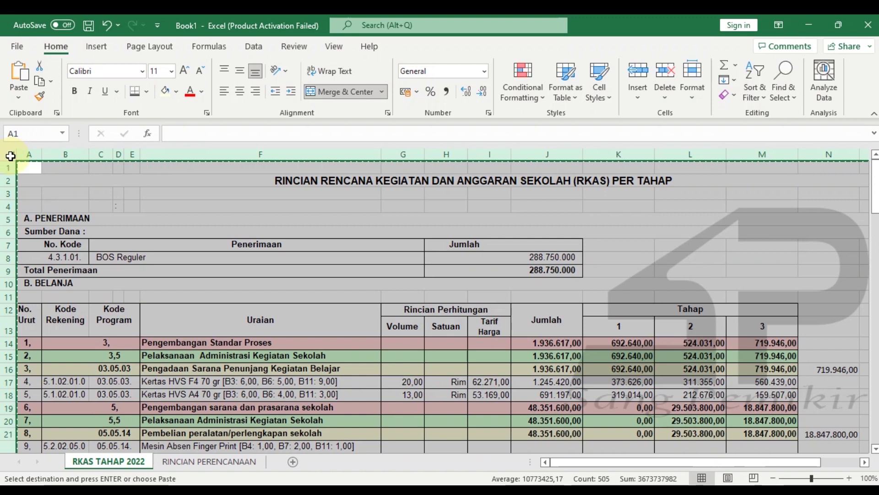
Add a new worksheet after RINCIAN PERENCANAAN and paste the copied RKAS there, keeping the source column widths
left_click(251, 461)
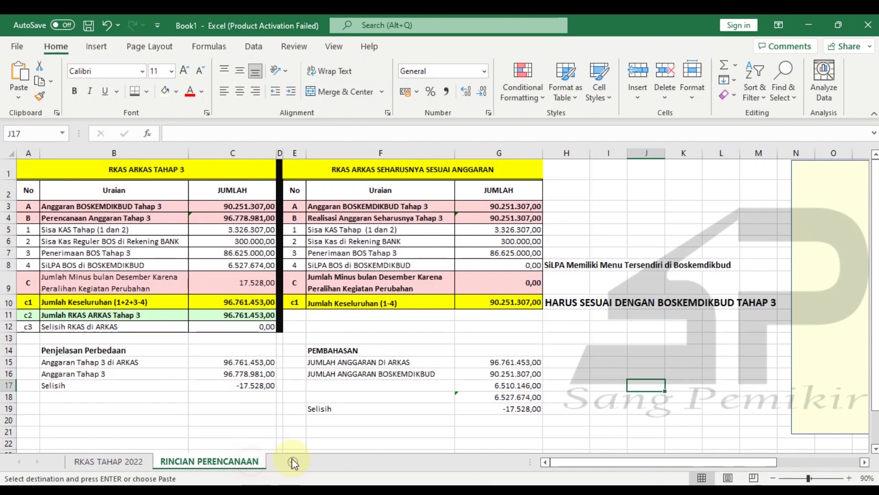
left_click(293, 462)
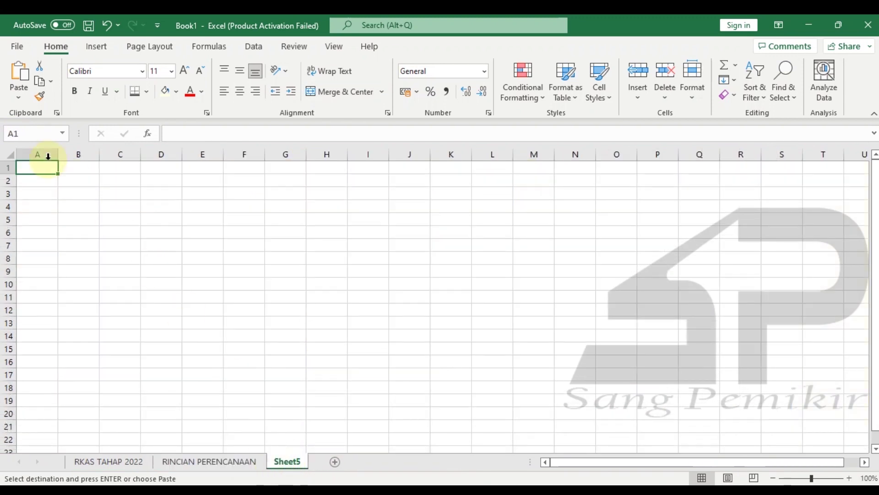
left_click(9, 153)
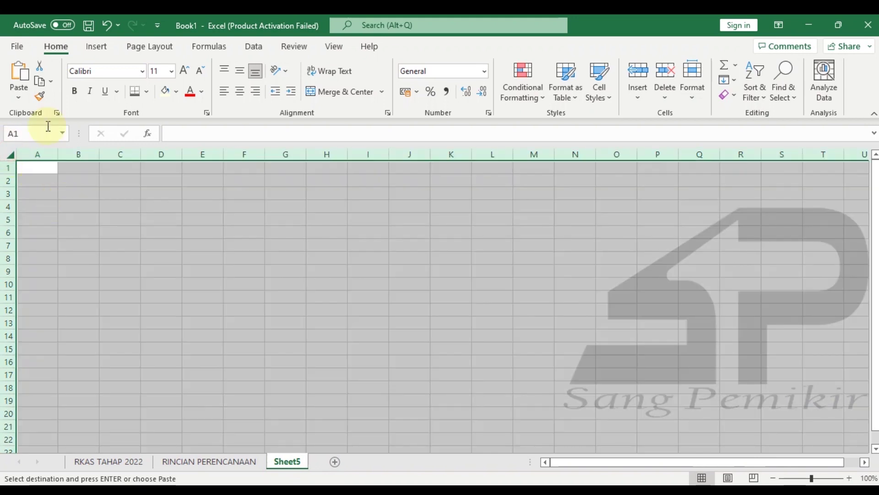
left_click(23, 99)
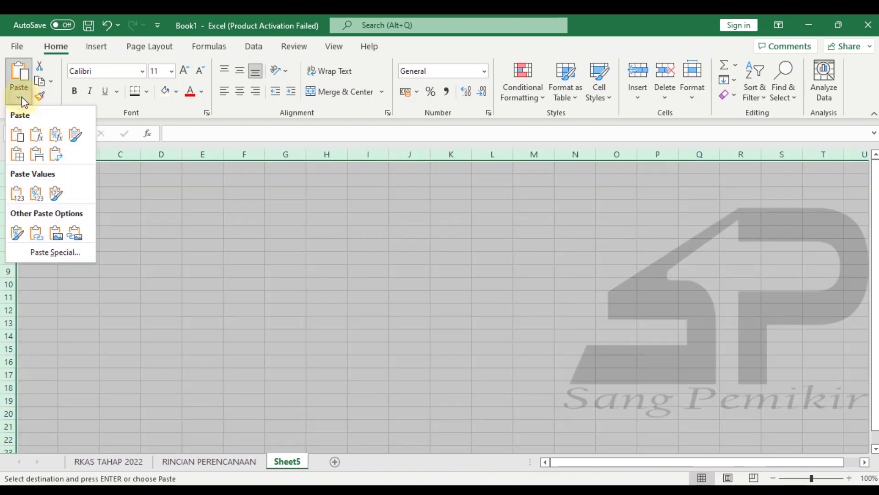
left_click(41, 158)
left_click(845, 255)
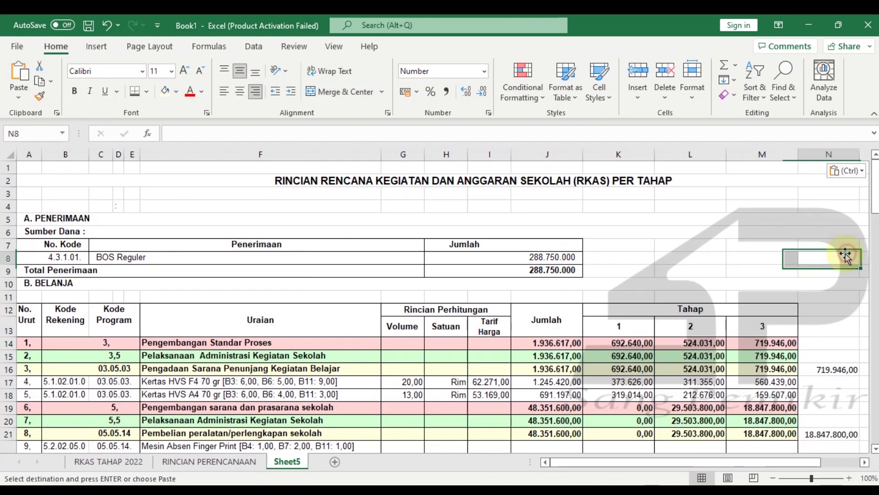
key("Escape")
left_click(822, 272)
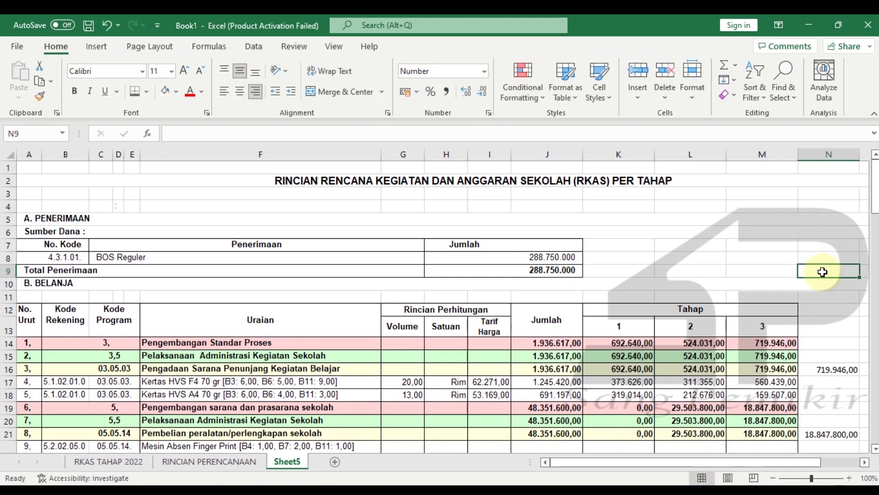
Check the pasted expense list in Sheet5 against the original RKAS TAHAP 2022 sheet
left_click(791, 255)
scroll(698, 282, "down", 2)
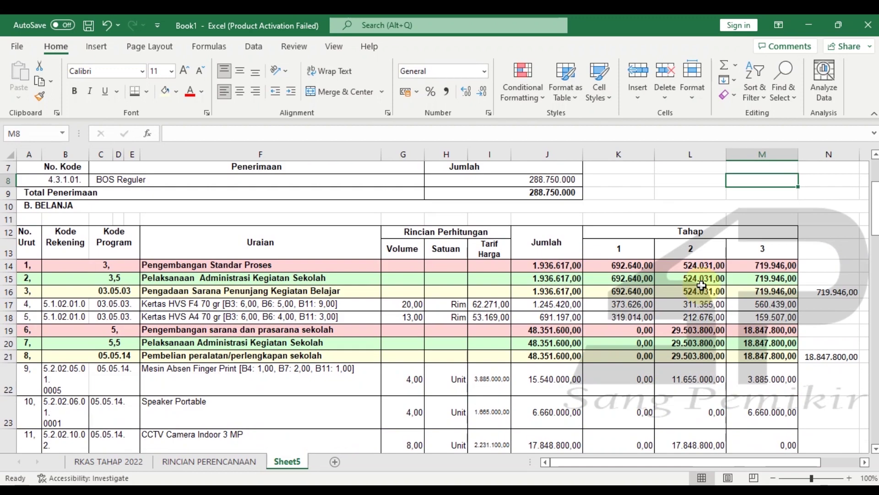
scroll(701, 286, "down", 3)
scroll(132, 284, "up", 2)
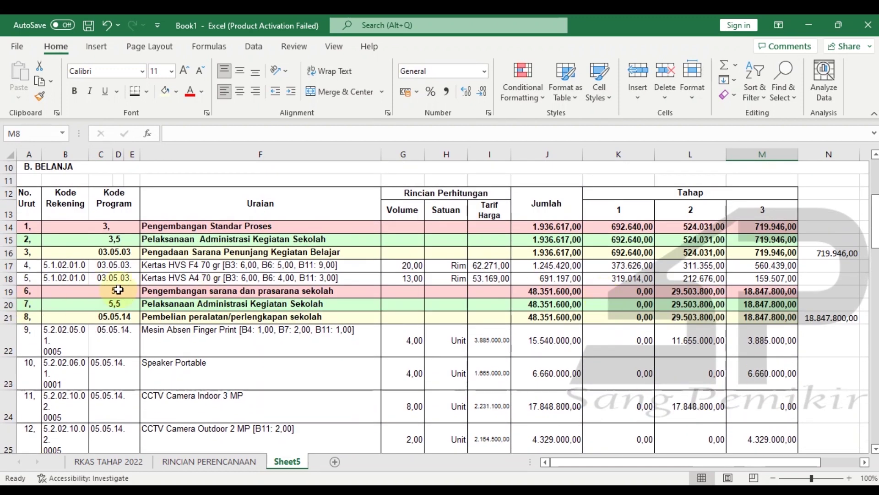
scroll(119, 289, "up", 2)
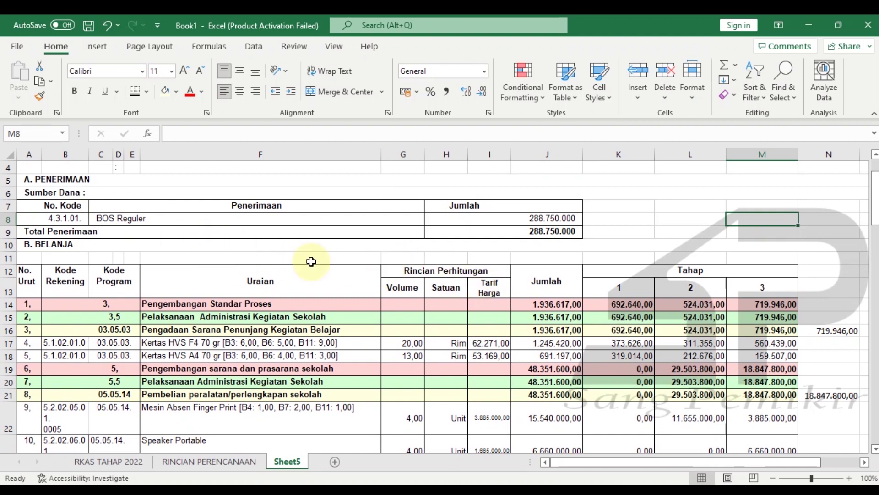
scroll(311, 262, "down", 5)
scroll(216, 412, "up", 2)
left_click(133, 461)
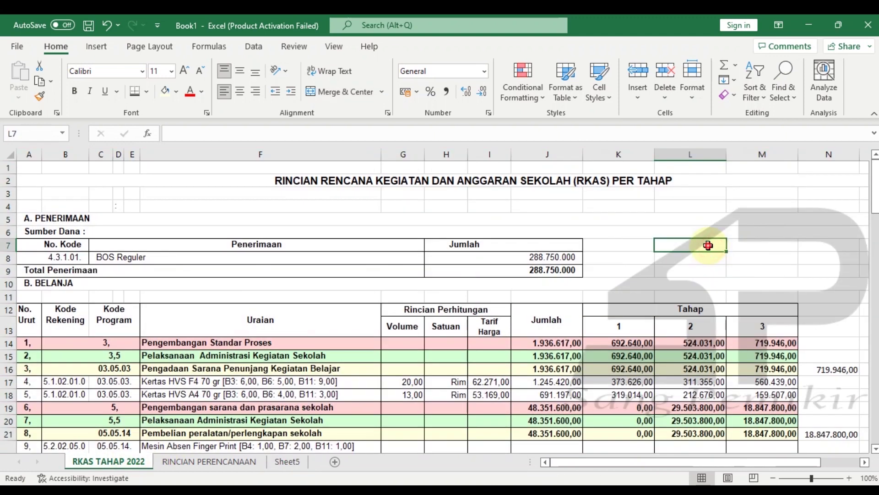
left_click(746, 248)
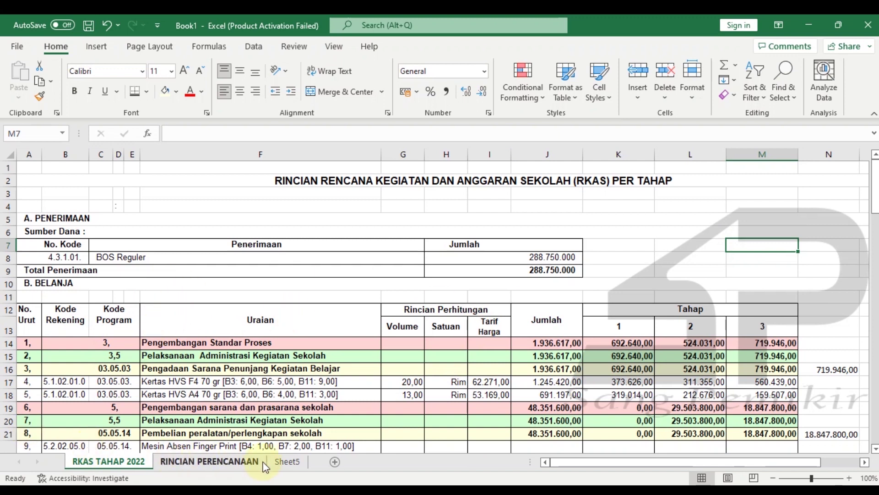
Examine the expense items in Sheet5, their planned months in the Uraian column and the Tahap 3 amounts
left_click(286, 462)
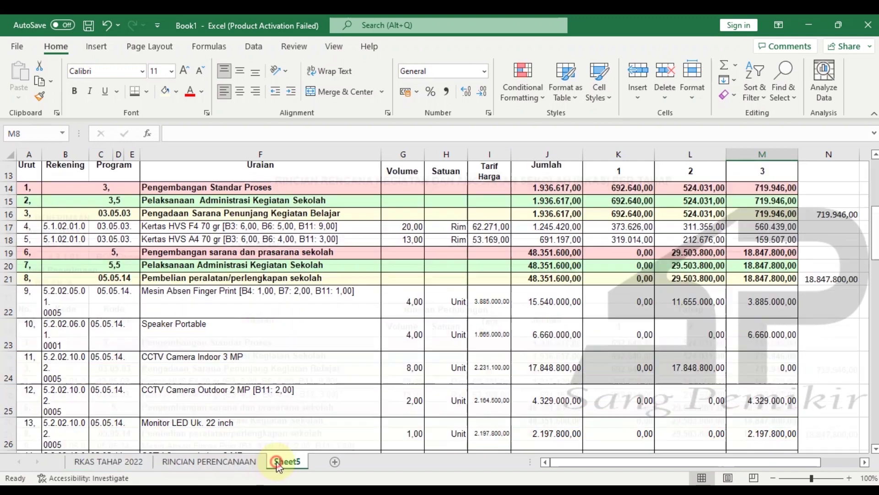
left_click(844, 325)
left_click(837, 358)
scroll(837, 358, "up", 4)
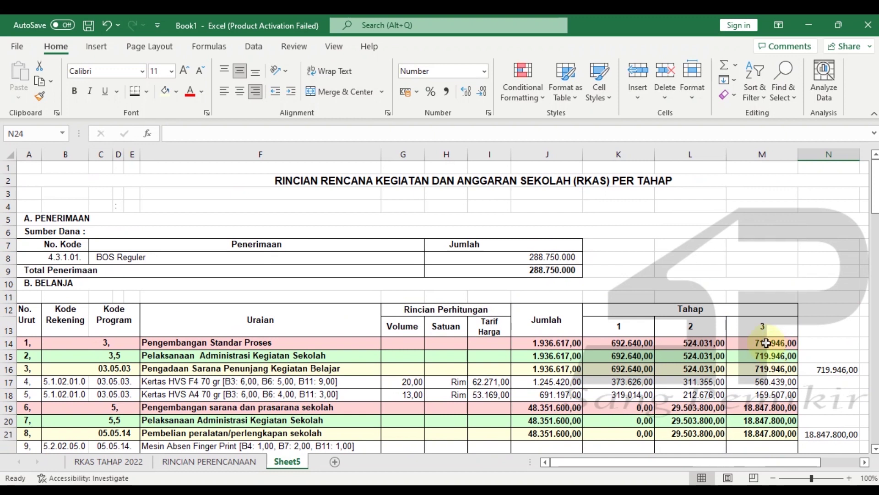
scroll(824, 271, "down", 1)
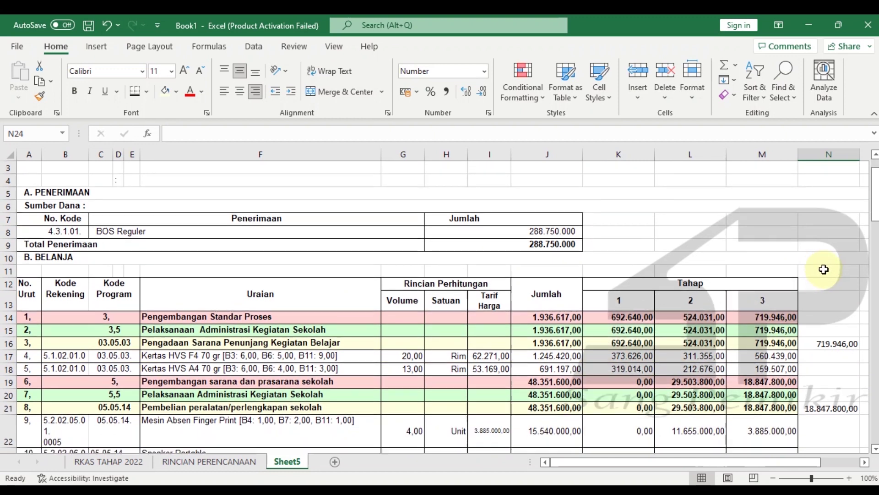
scroll(824, 269, "down", 1)
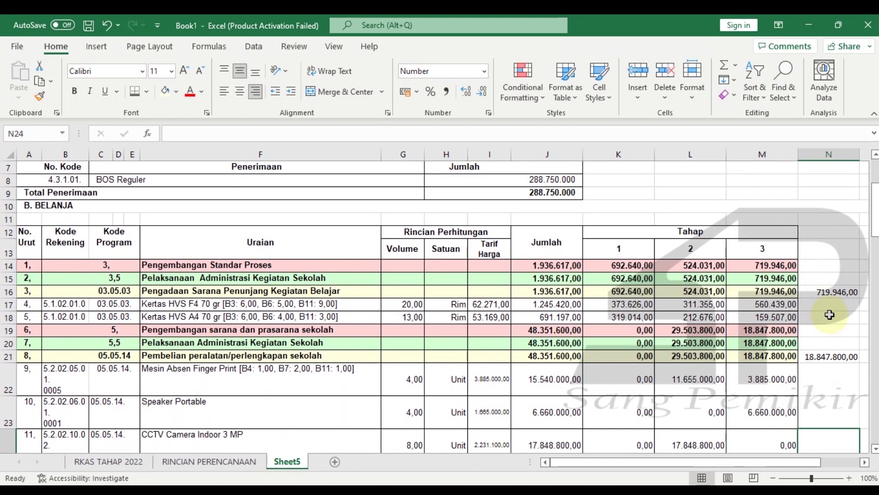
scroll(826, 310, "down", 2)
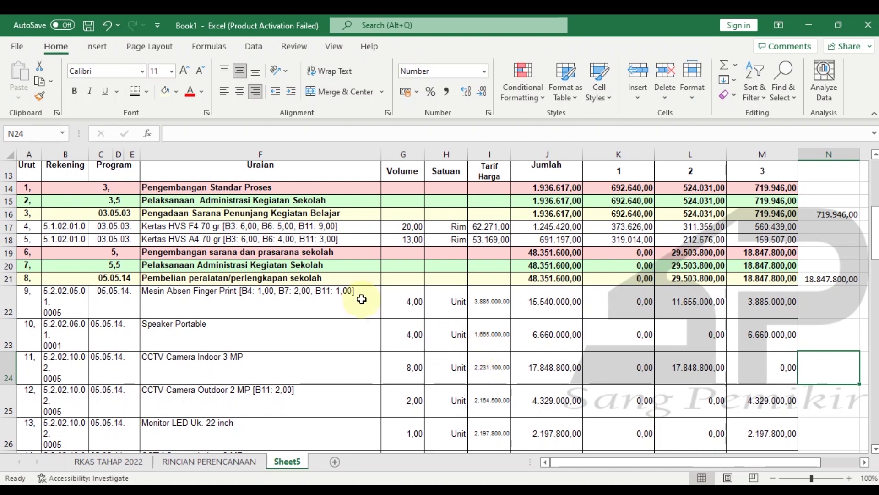
scroll(386, 304, "up", 3)
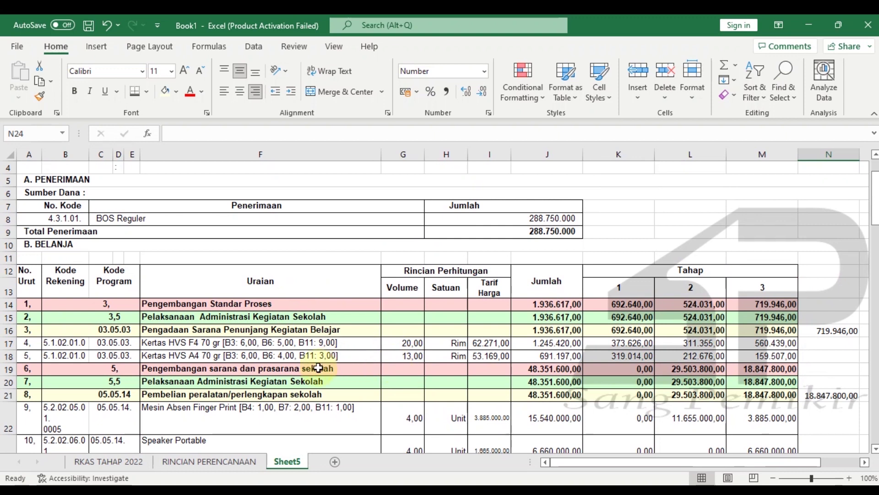
left_click(832, 267)
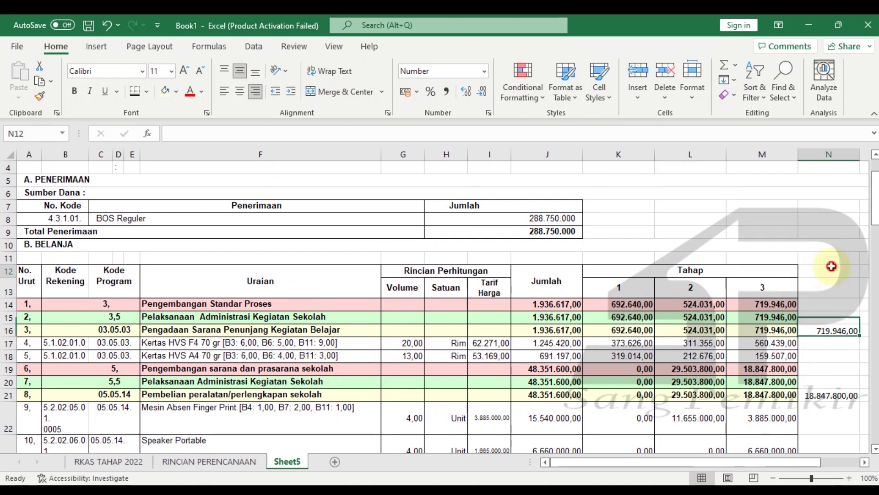
left_click(822, 258)
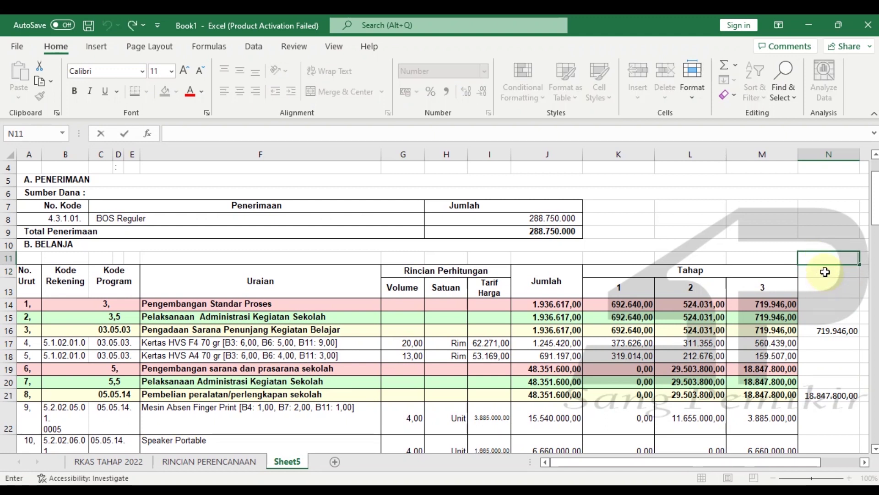
left_click(823, 280)
scroll(778, 281, "down", 2)
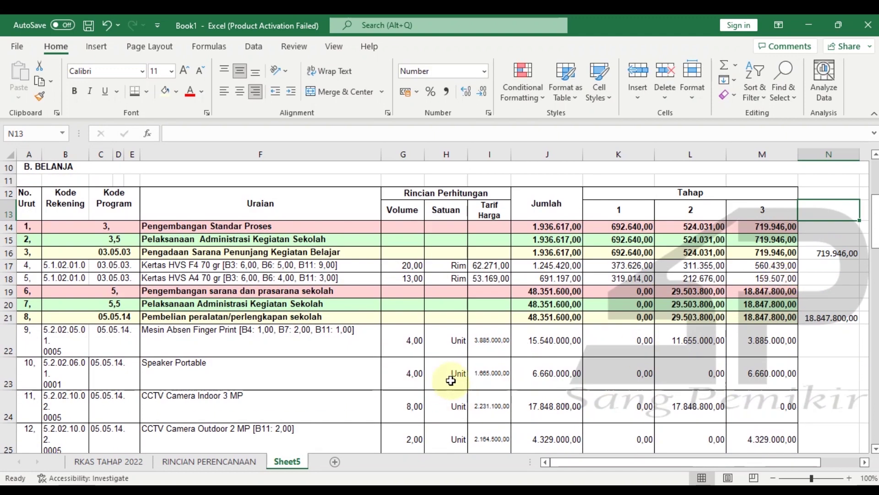
scroll(481, 403, "up", 2)
Switch to the 2. Buku Pembantu Kas (Contoh) workbook and show its November cash book
mouse_move(547, 493)
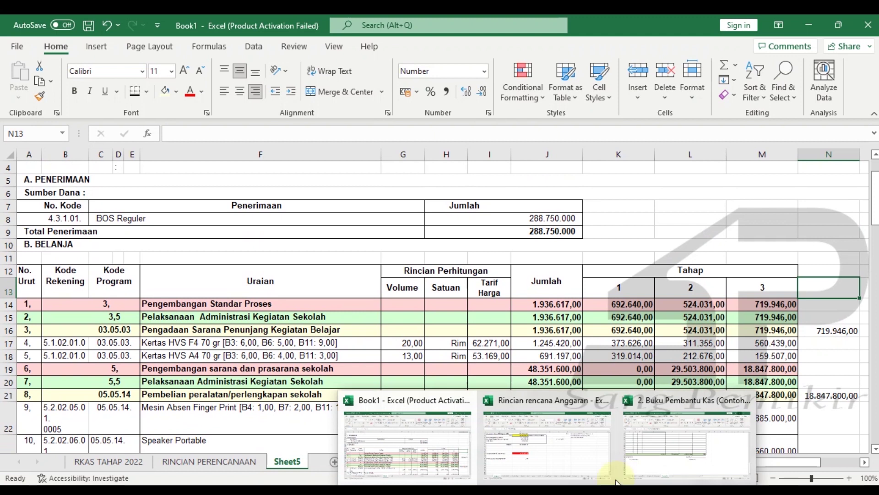
left_click(672, 457)
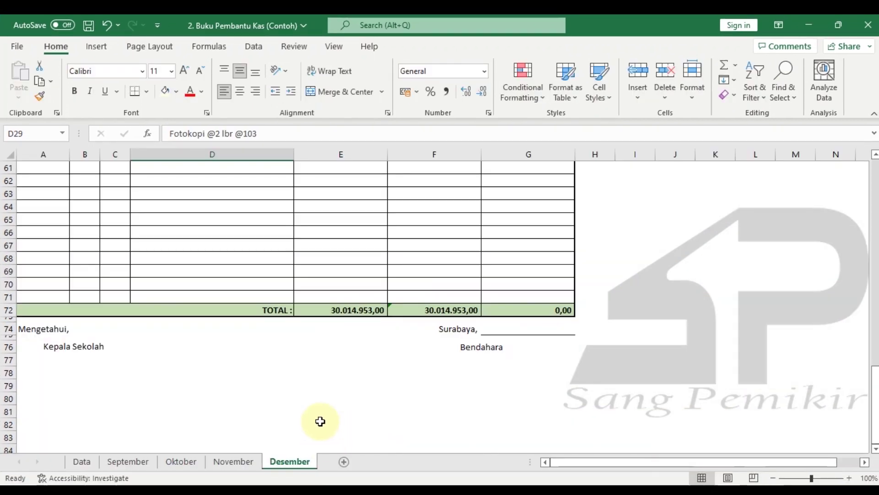
left_click(315, 418)
left_click(233, 461)
scroll(540, 324, "up", 1)
left_click(728, 292)
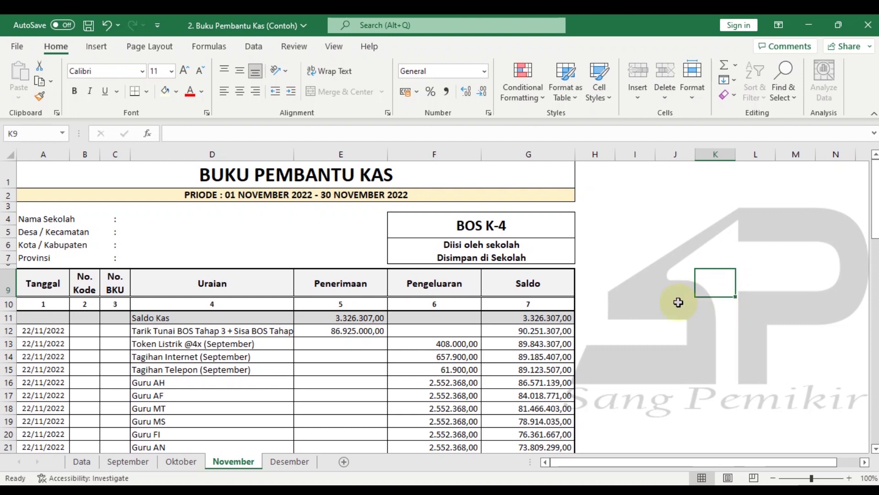
Examine the November cash book's stage 3 cash withdrawal and its monthly electricity, internet, telephone and Guru payments
scroll(669, 301, "down", 1)
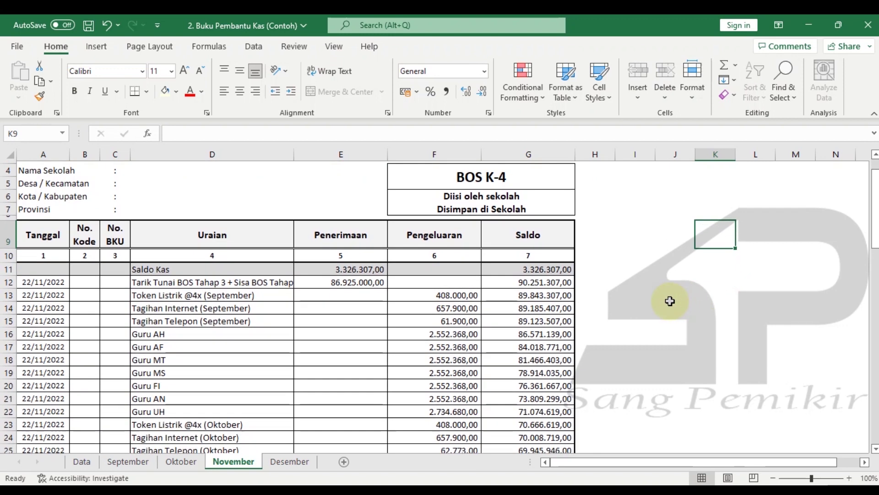
scroll(353, 299, "down", 2)
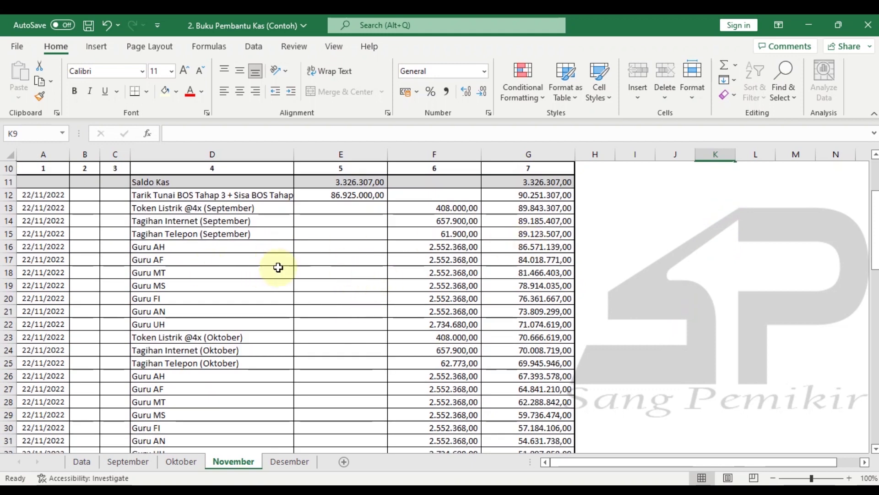
scroll(298, 257, "down", 1)
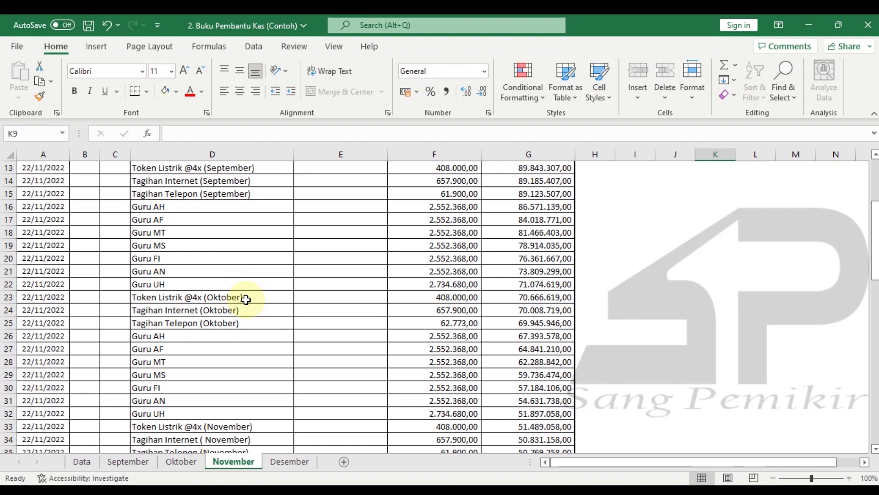
scroll(245, 299, "down", 2)
scroll(249, 298, "up", 2)
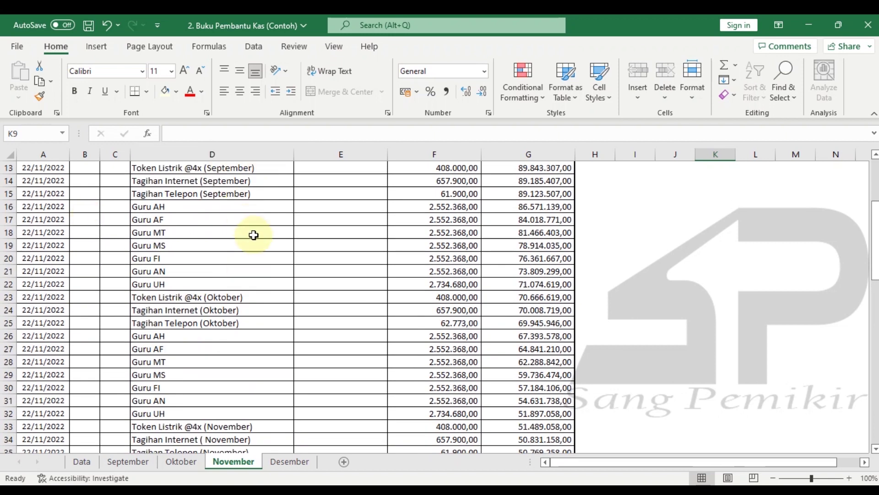
scroll(253, 236, "up", 1)
scroll(379, 252, "down", 1)
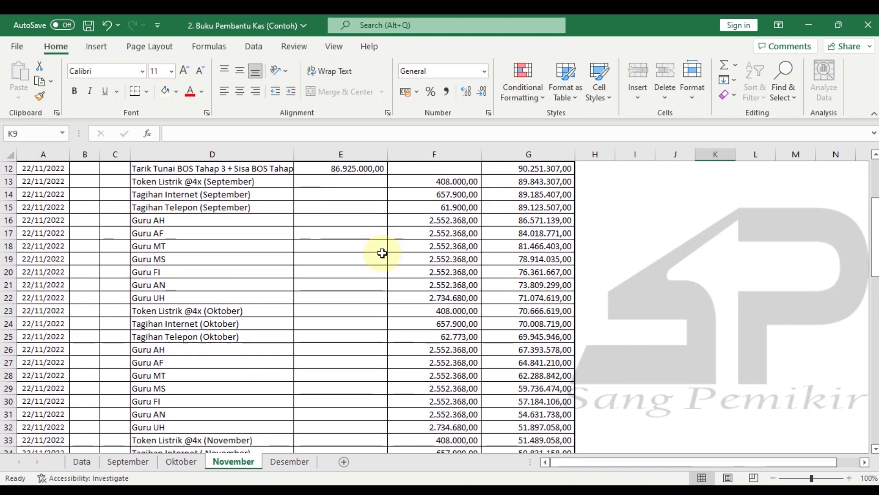
scroll(387, 222, "up", 2)
left_click_drag(292, 241, 423, 373)
left_click(423, 372)
scroll(304, 295, "down", 1)
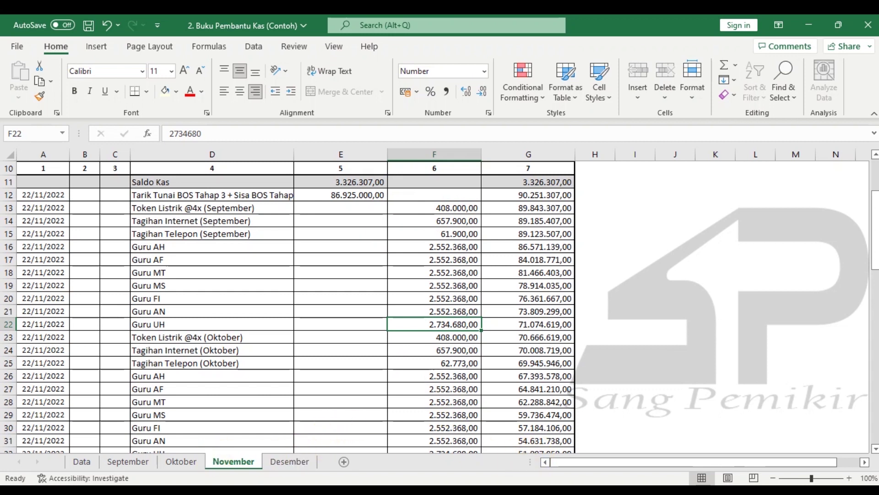
Check Sheet5 in Book1, then return to the November cash book and review its entries down to the 30/11/2022 payments
left_click(522, 470)
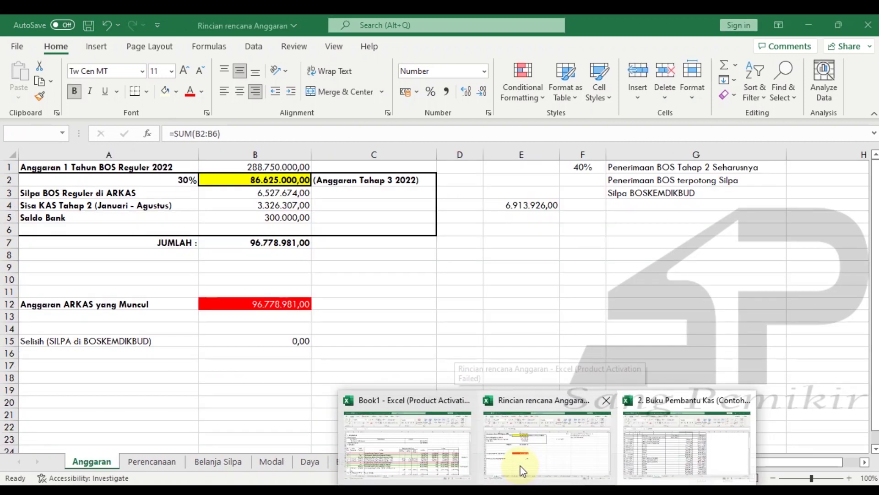
left_click(380, 474)
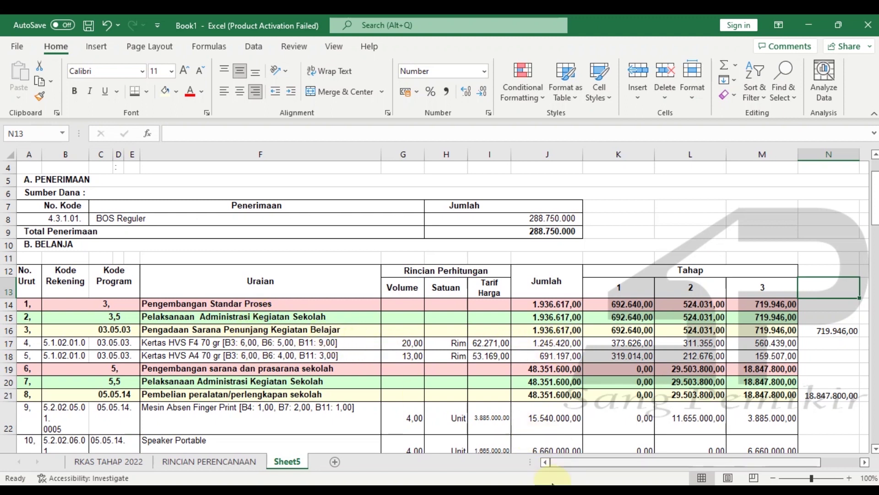
mouse_move(551, 484)
left_click(664, 440)
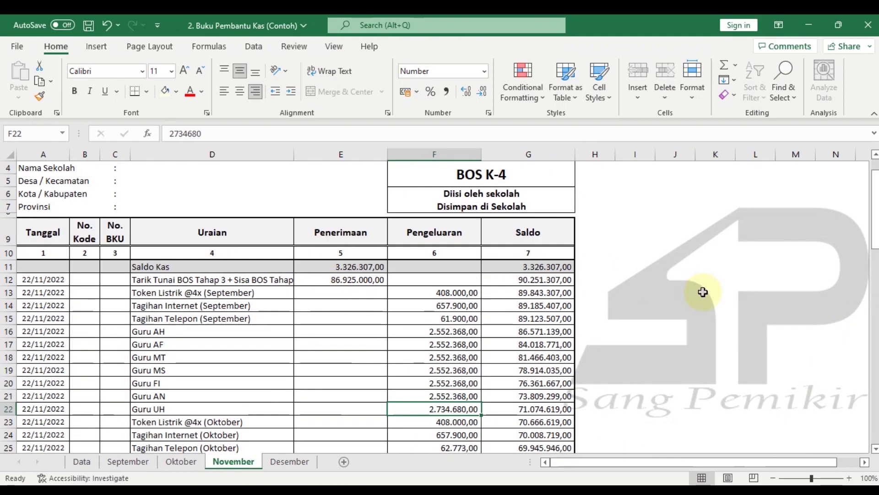
left_click(703, 292)
scroll(357, 292, "down", 4)
scroll(357, 291, "down", 3)
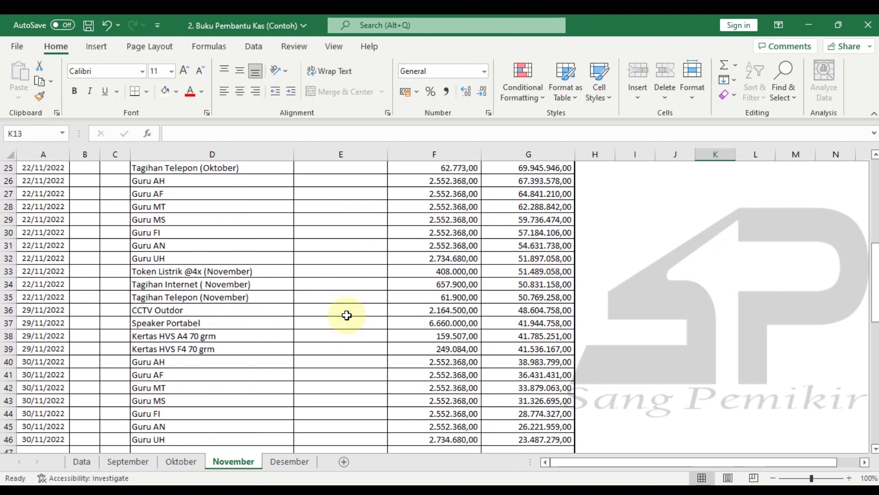
Copy the CCTV Outdor expense amount from the November cash book into cell J36 as a value only
left_click(170, 313)
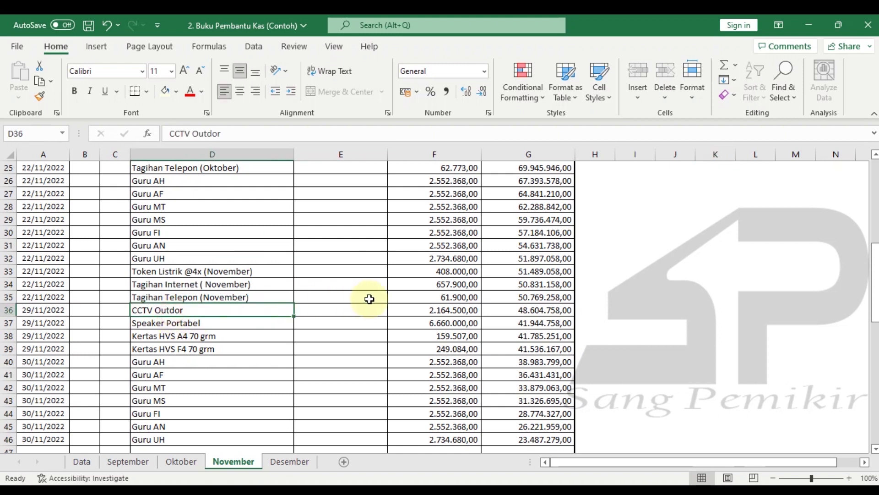
left_click(424, 310)
left_click_drag(443, 316, 663, 312)
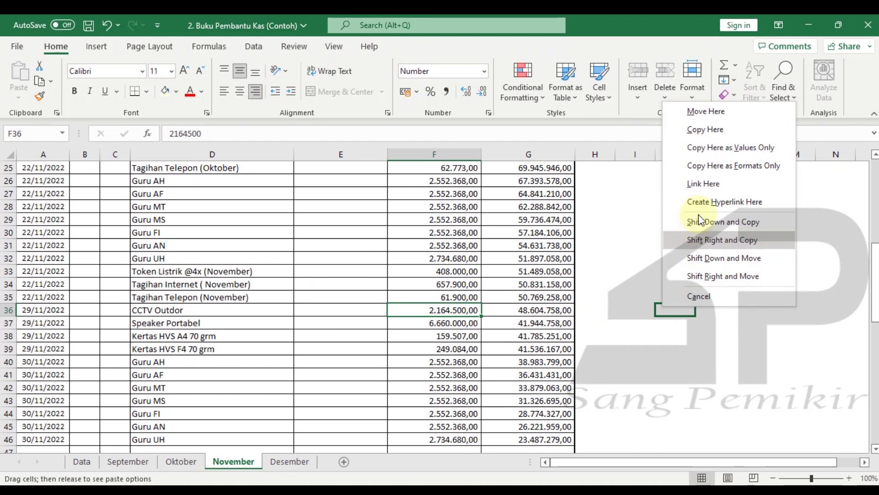
left_click(717, 147)
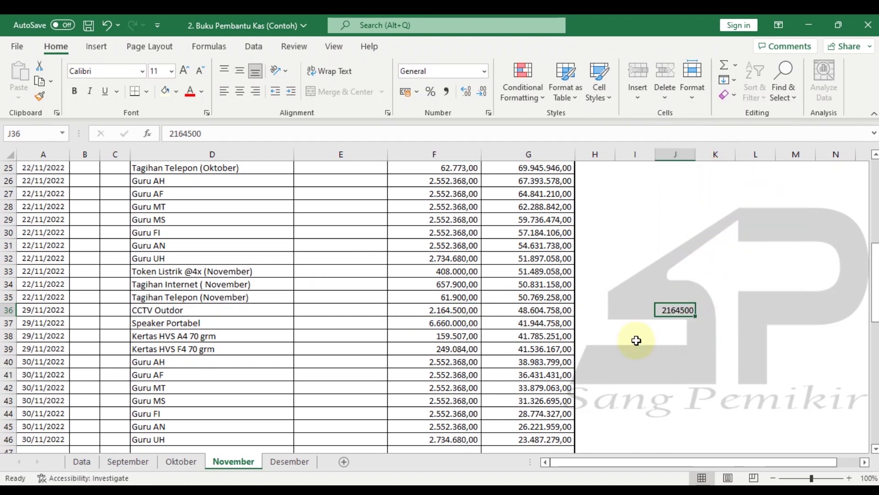
Copy the 2164500 in J36 into Book1's Sheet5 as the Tahap 3 amount of CCTV Camera Outdoor 2 MP
key("ctrl+c")
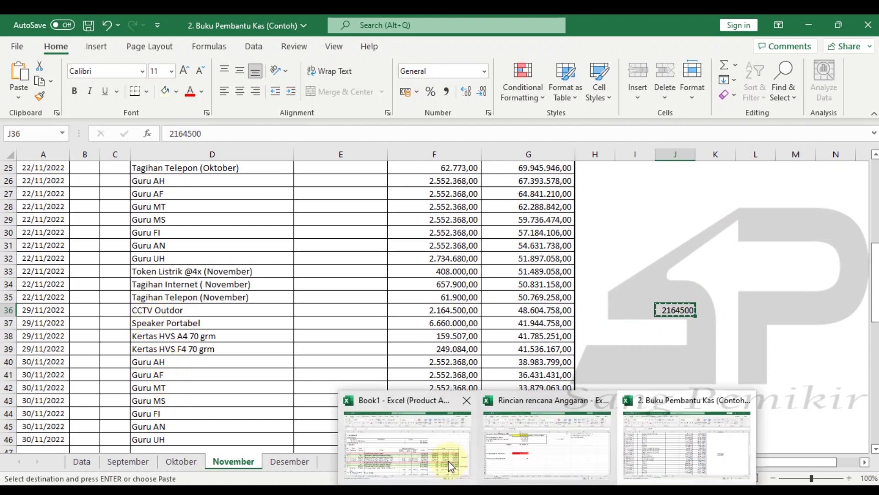
left_click(446, 439)
scroll(739, 344, "down", 4)
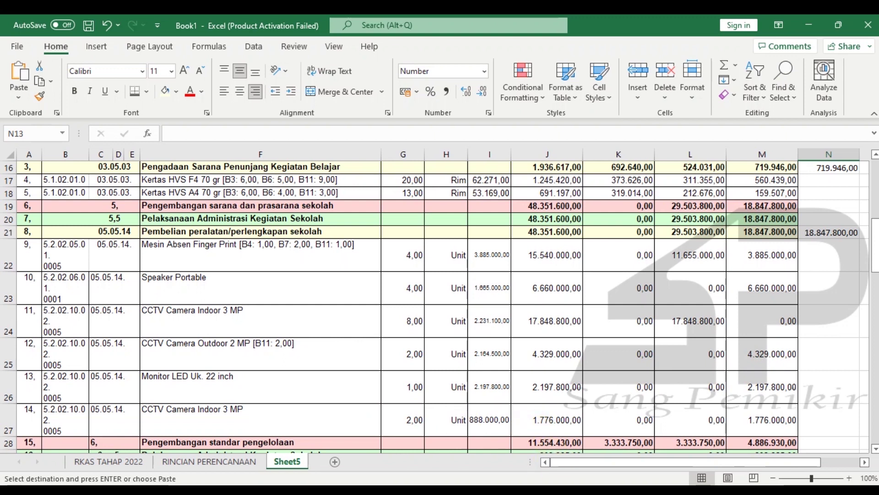
mouse_move(547, 487)
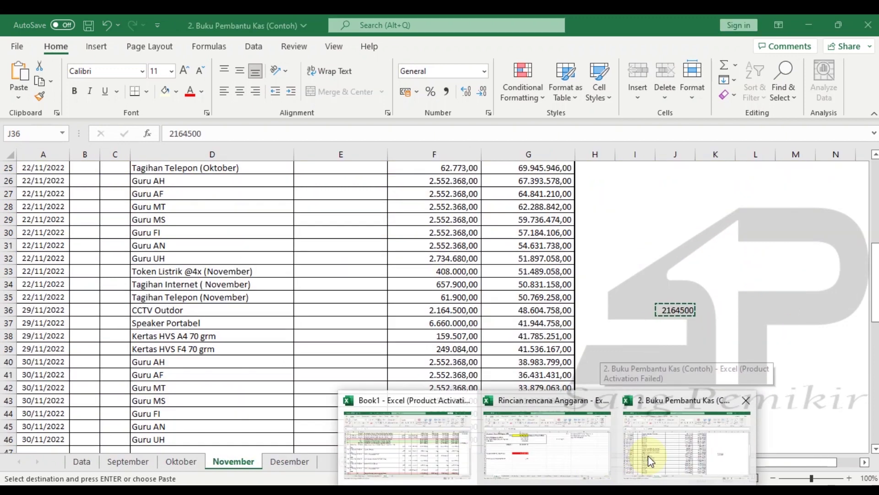
left_click(648, 455)
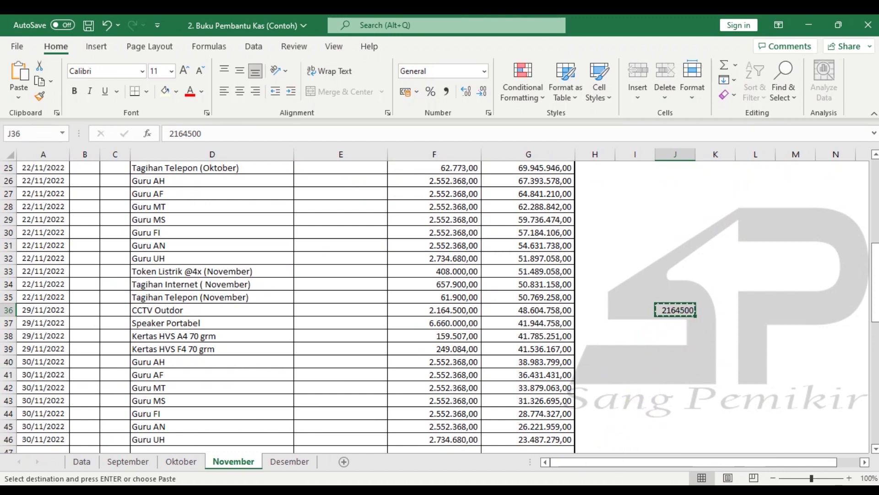
left_click(460, 463)
left_click(746, 364)
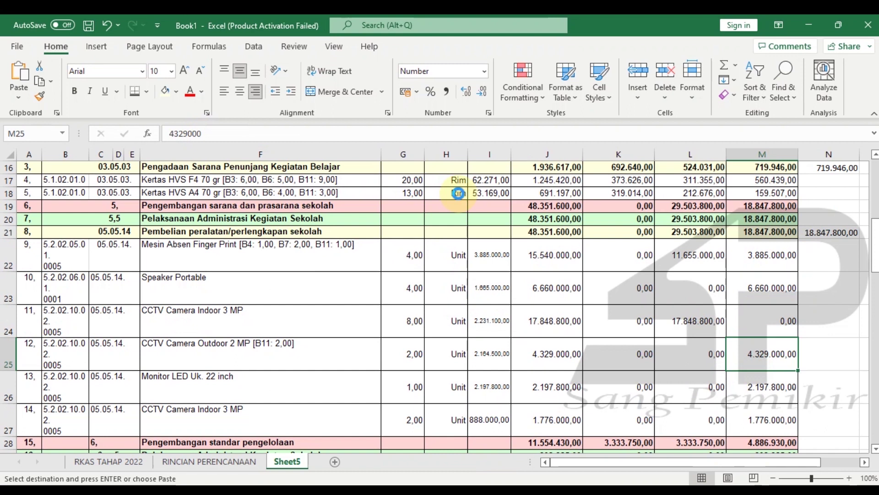
key("ctrl+v")
left_click(820, 380)
left_click(829, 287)
double_click(824, 353)
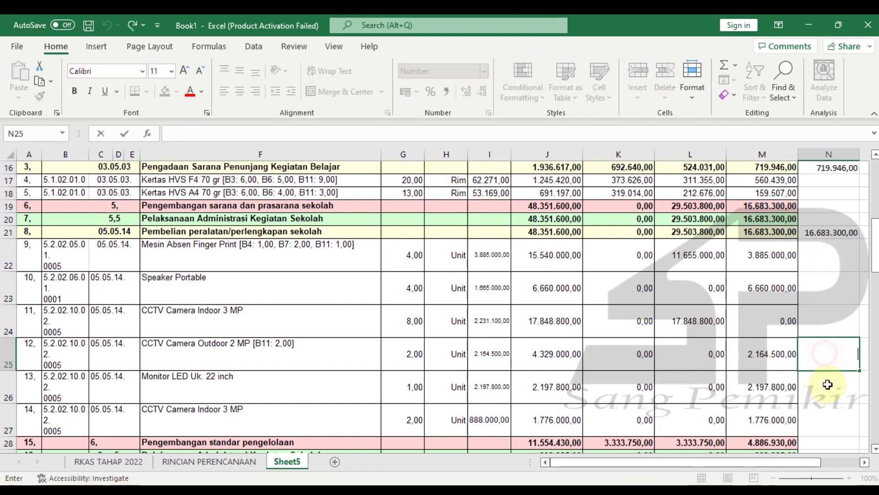
left_click(827, 384)
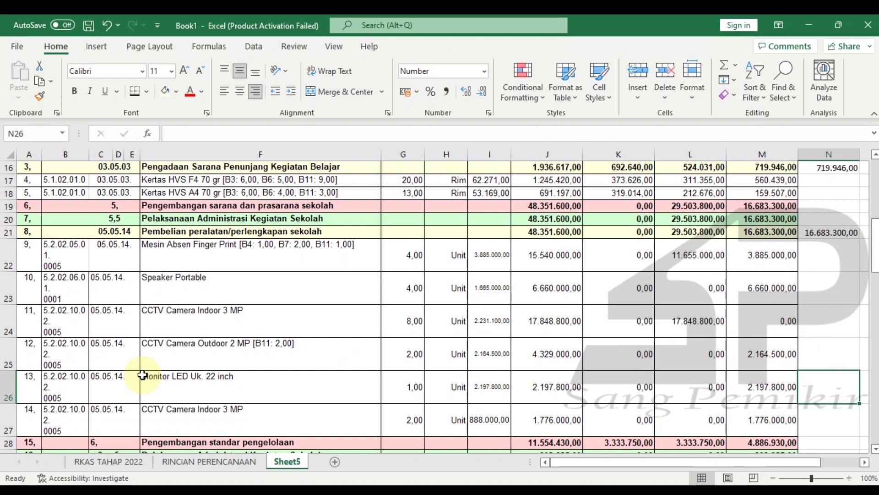
Set the Tahap 3 amounts of Monitor LED Uk. 22 inch and the CCTV Camera Indoor 3 MP in row 27 to 0
left_click(751, 387)
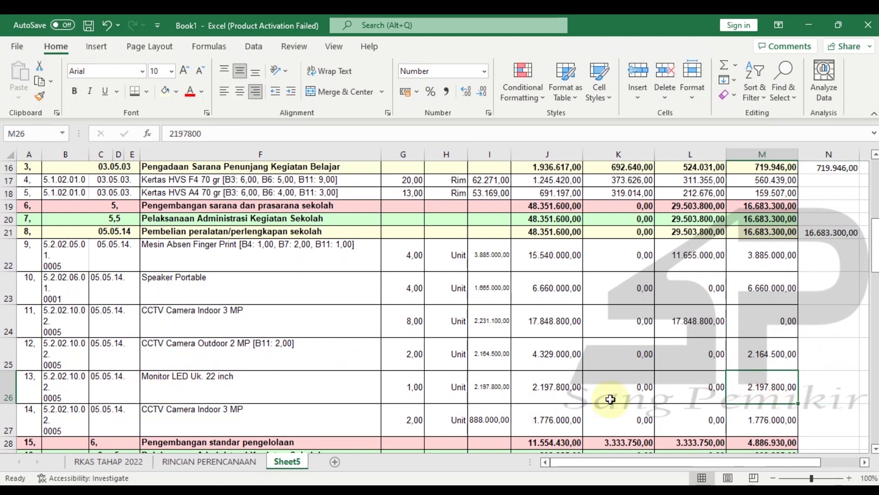
type("0")
key("Return")
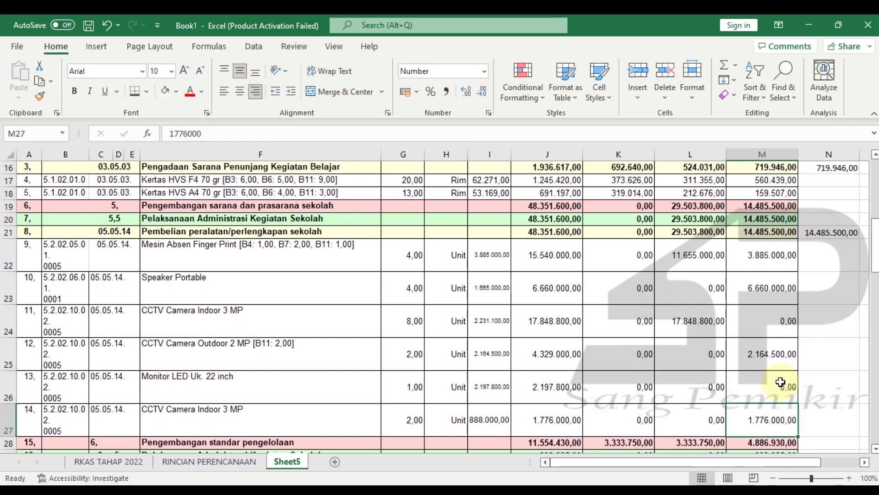
type("0")
key("Return")
left_click(824, 382)
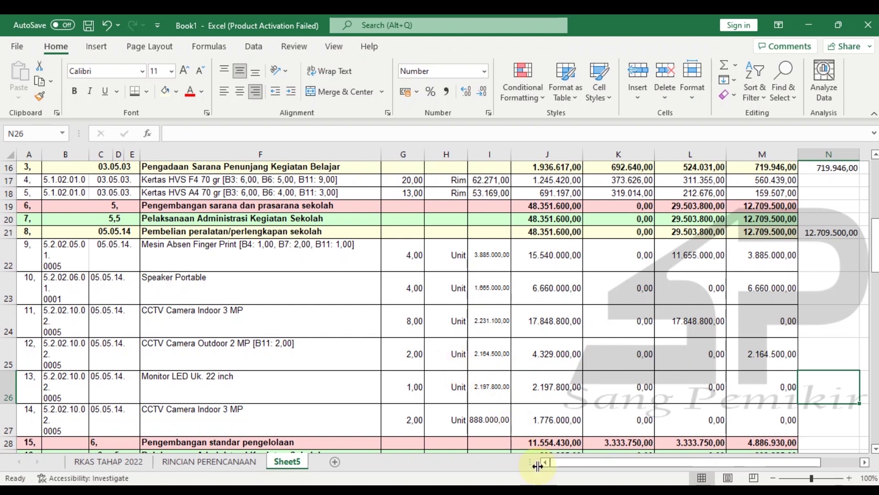
Review the SiLPA BOS di BOSKEMDIKBUD and Penerimaan BOS Tahap 3 amounts in the RINCIAN PERENCANAAN sheet
left_click(546, 491)
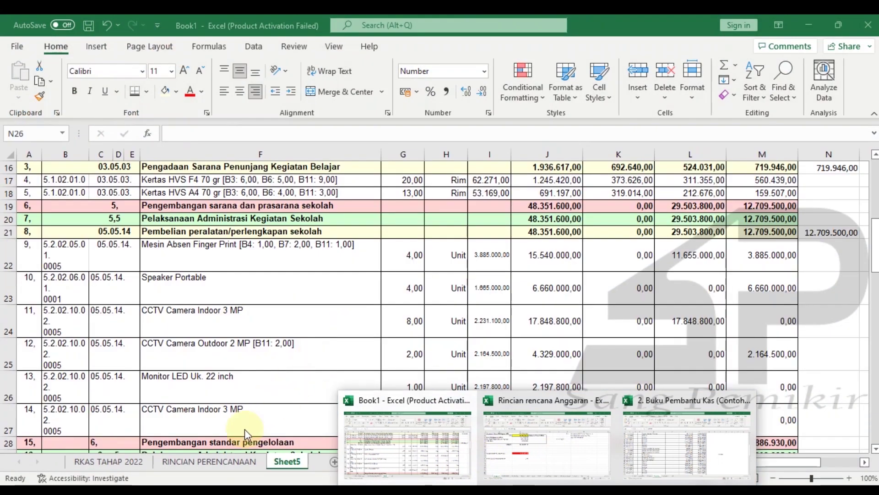
left_click(227, 461)
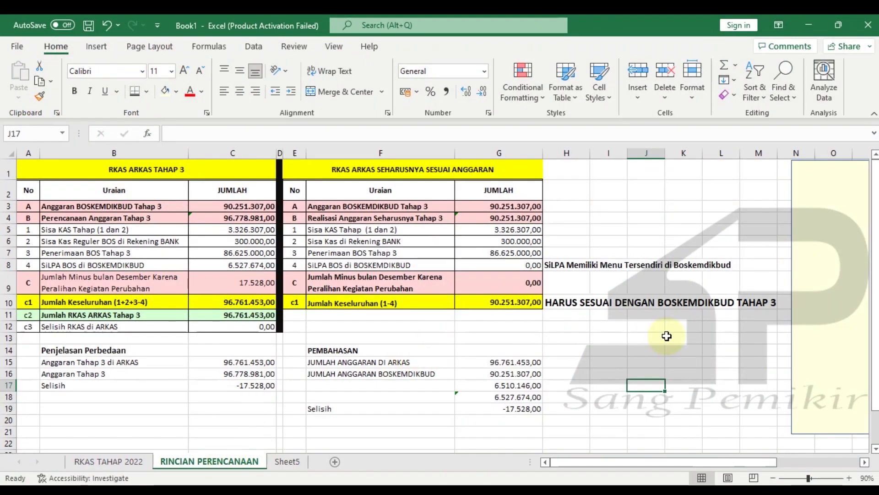
left_click(689, 346)
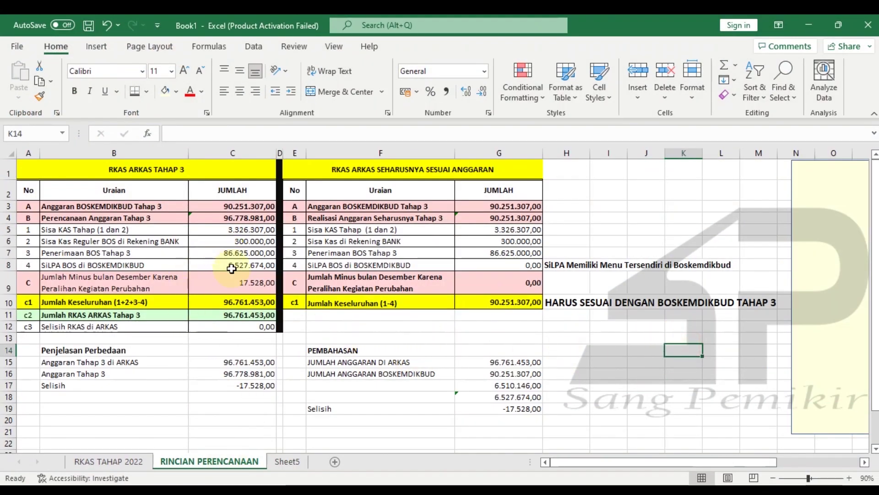
left_click(231, 268)
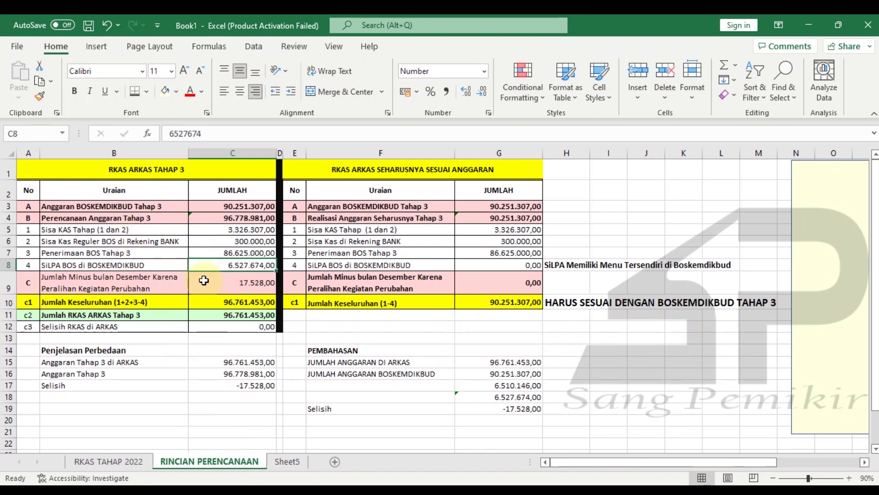
left_click(210, 255)
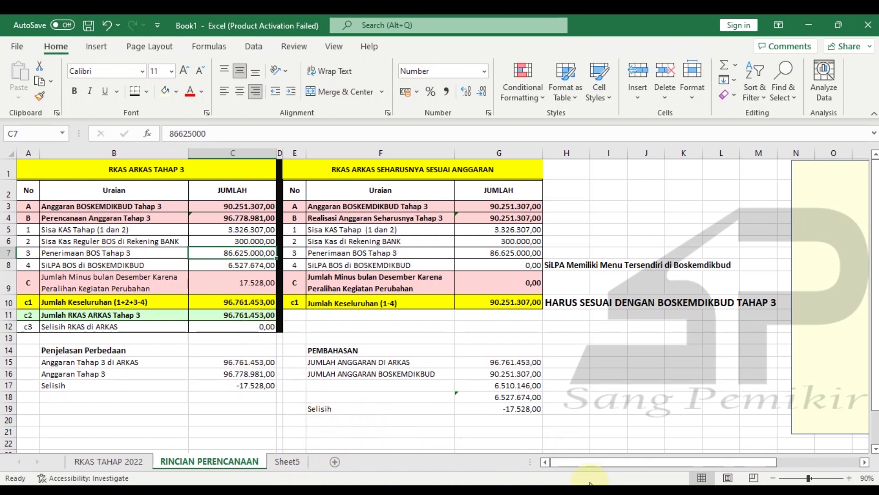
Switch to the 2. Buku Pembantu Kas (Contoh) workbook and check the Speaker Portabel expense in November
mouse_move(549, 485)
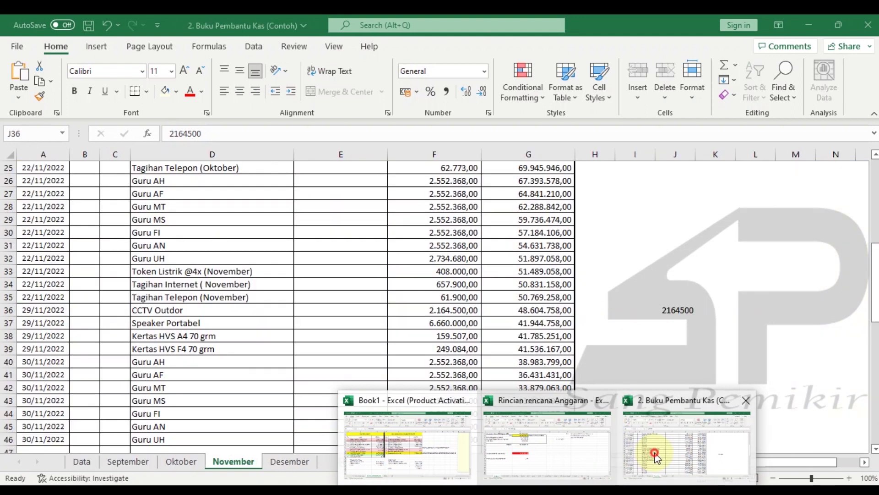
left_click(644, 449)
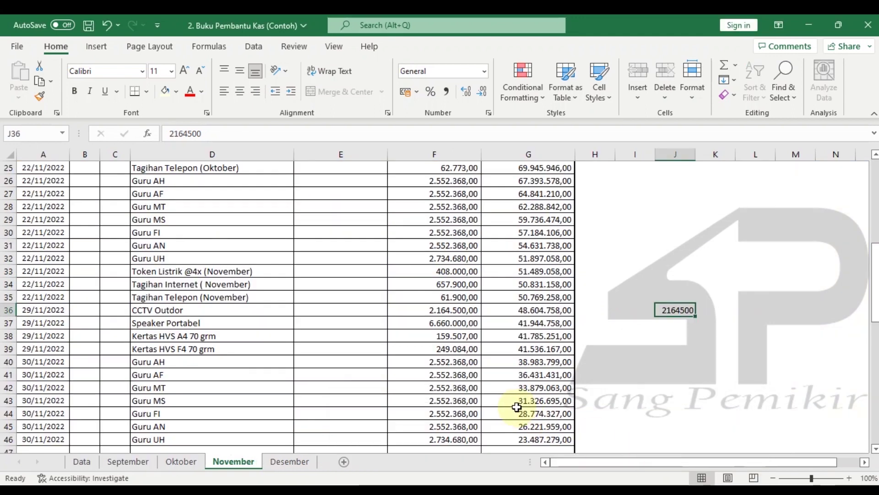
left_click(676, 346)
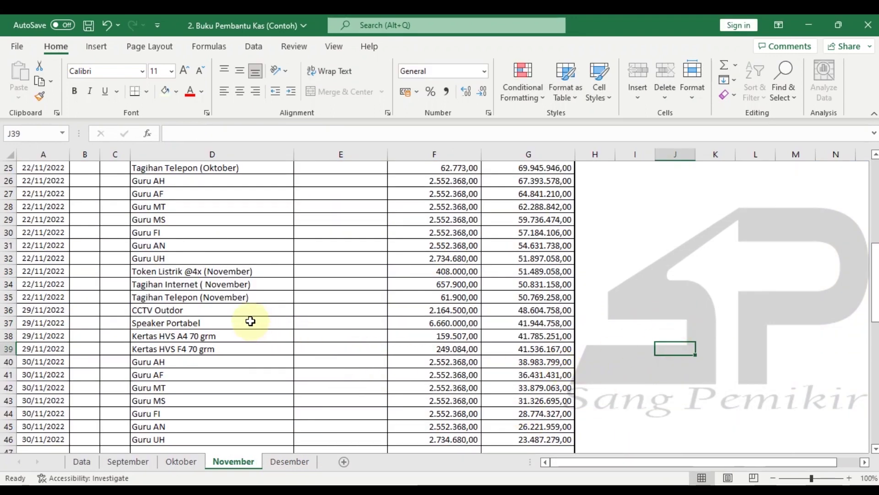
left_click(229, 320)
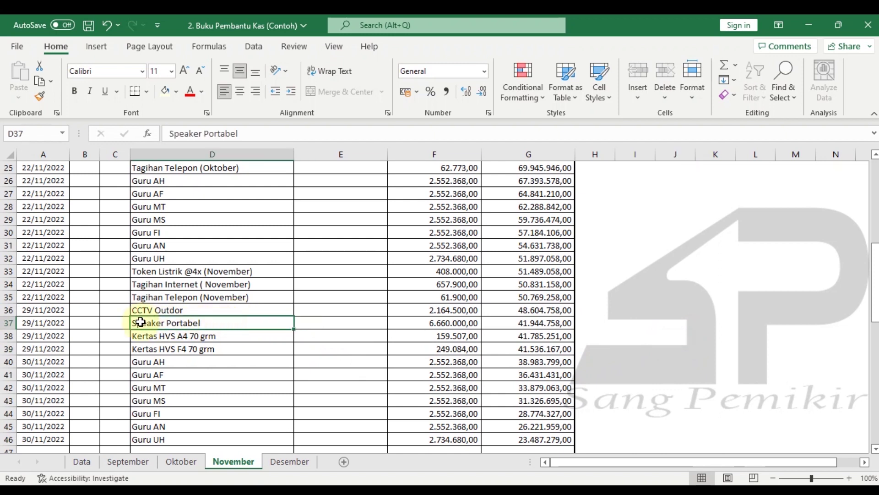
left_click(455, 327)
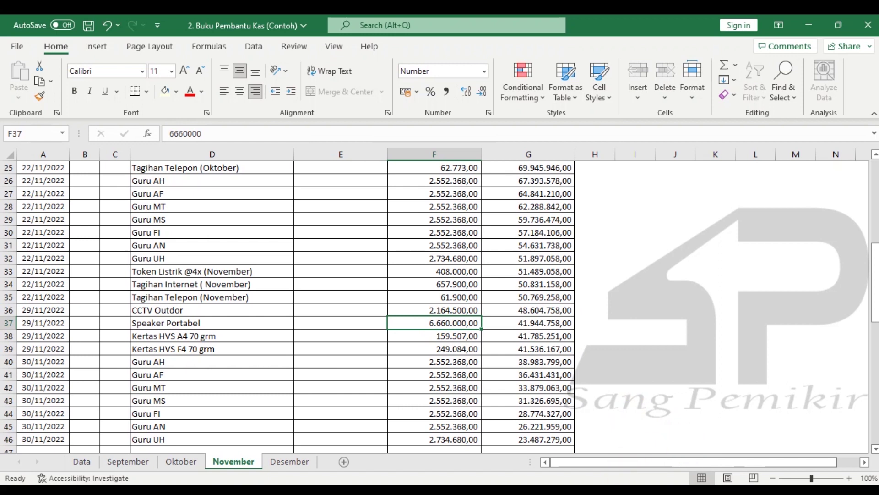
Compare the Speaker Portabel expense with the Tahap 3 amount of Speaker Portable in Book1's Sheet5
left_click(444, 454)
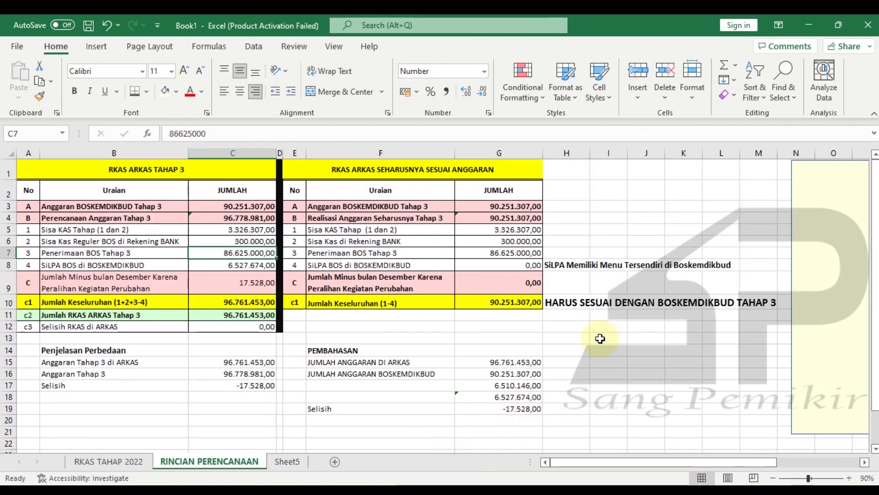
left_click(287, 461)
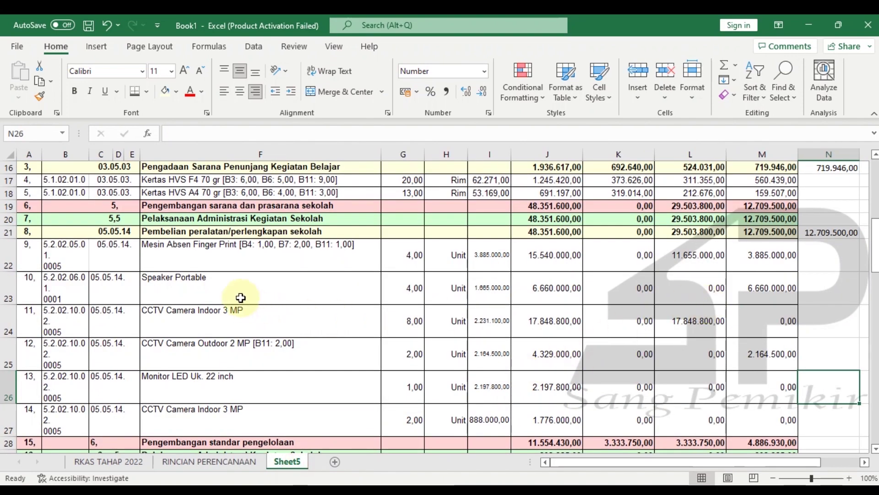
left_click(729, 293)
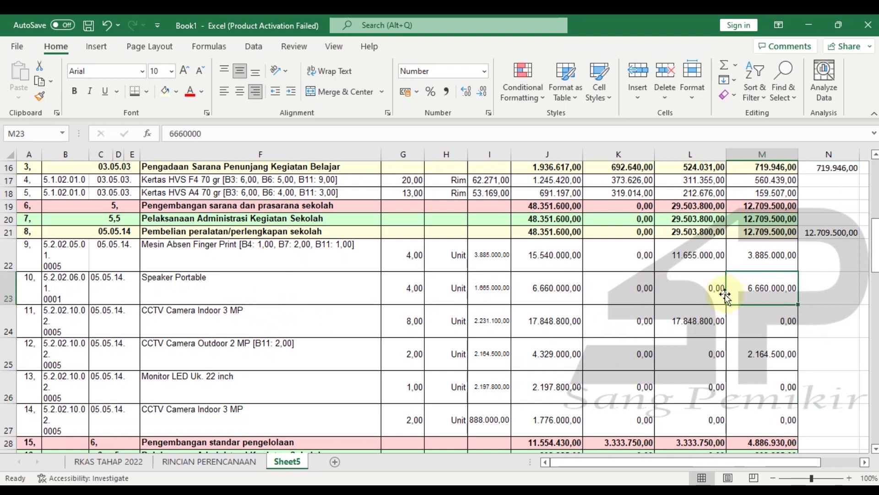
left_click(762, 155)
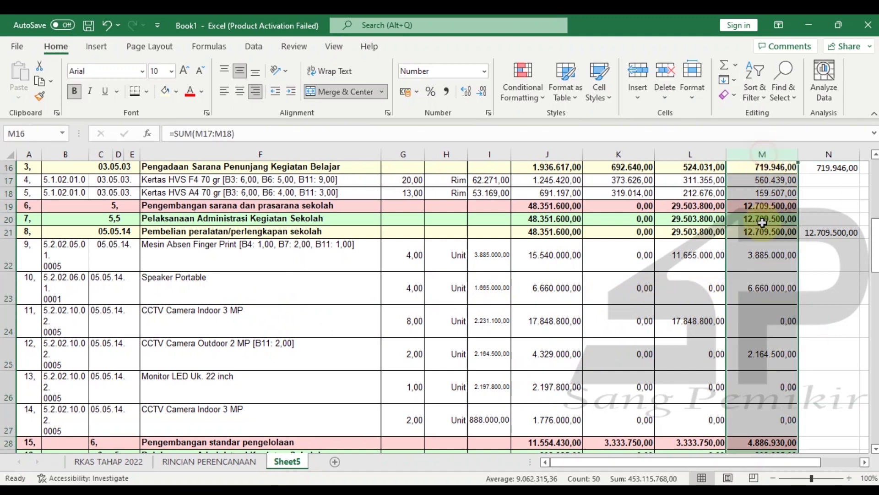
left_click(757, 293)
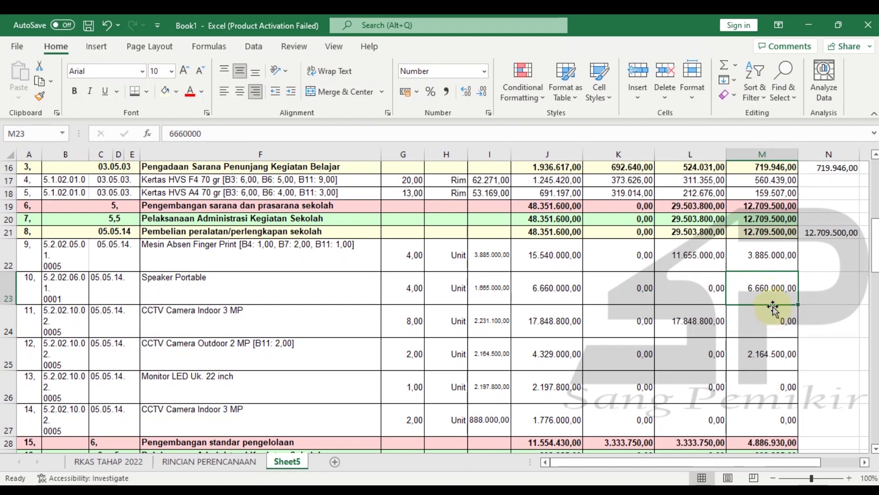
Switch to the 2. Buku Pembantu Kas (Contoh) workbook and check the Kertas HVS A4 and F4 70 grm expenses in November
left_click(671, 441)
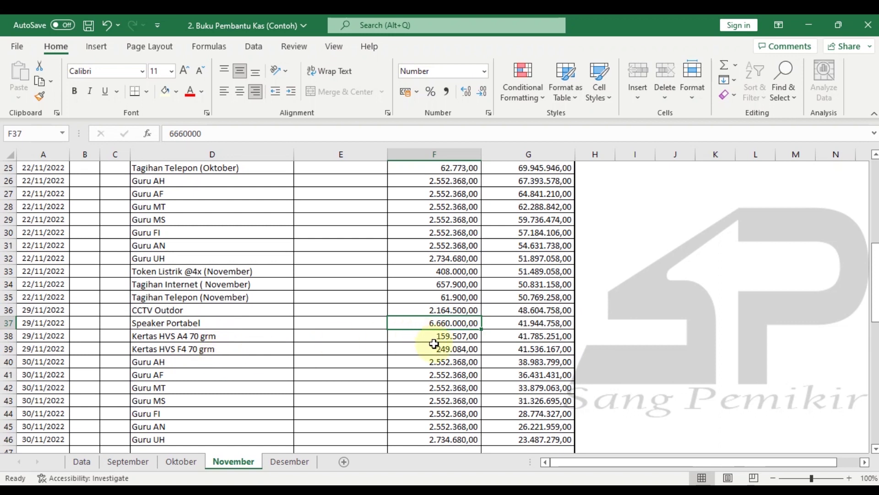
left_click_drag(436, 349, 442, 331)
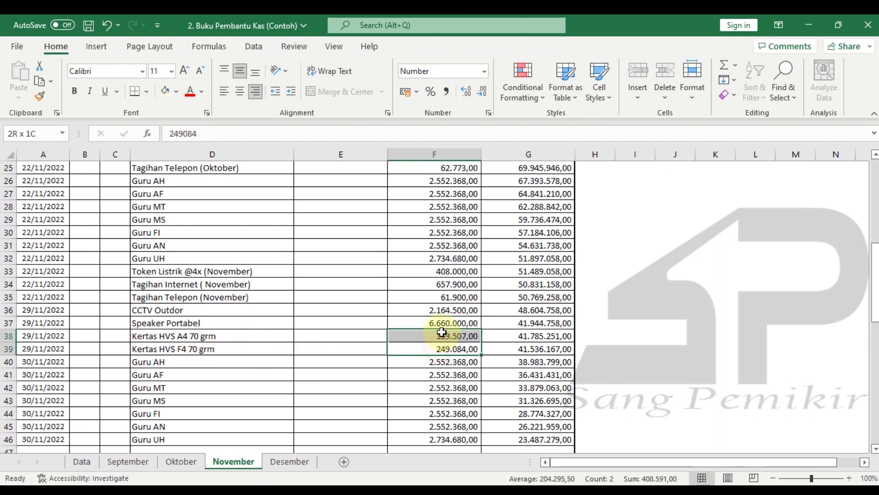
left_click(448, 352)
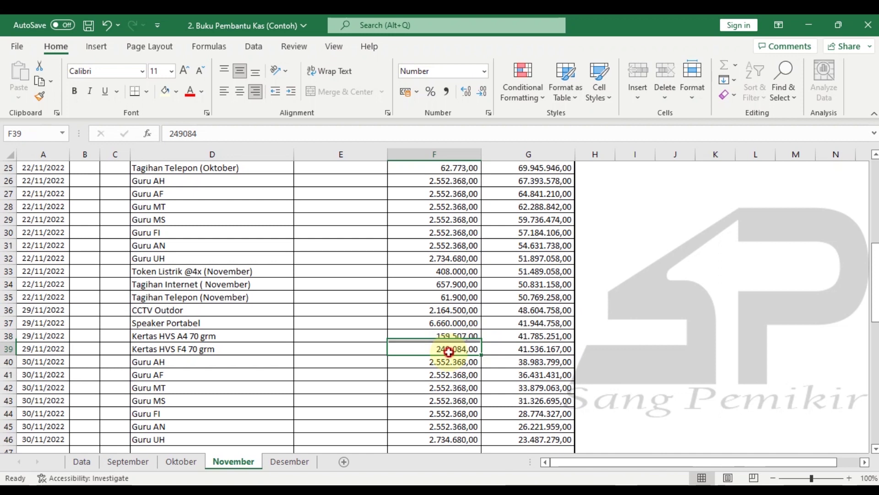
left_click(448, 337)
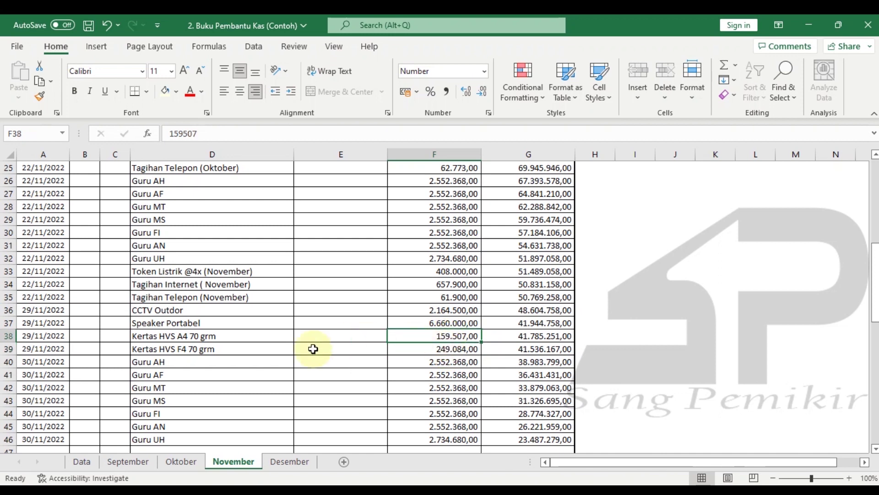
left_click(227, 334)
left_click(452, 338)
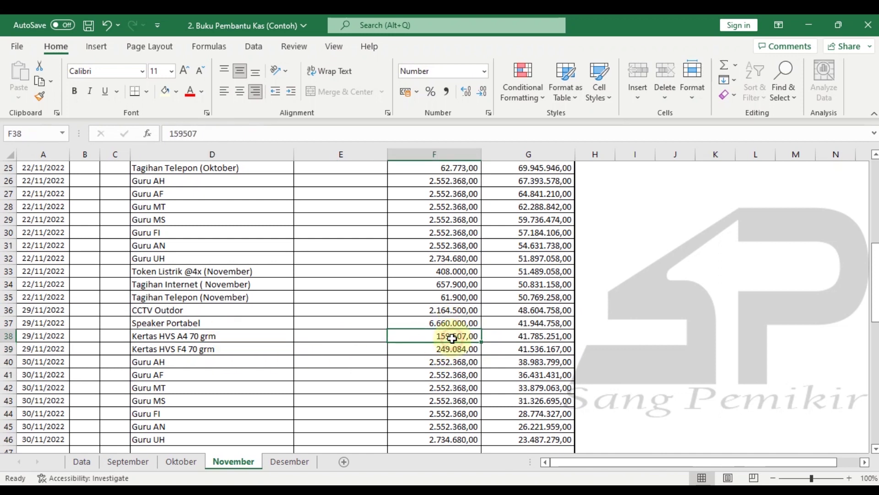
left_click(453, 345)
left_click_drag(454, 341, 668, 334)
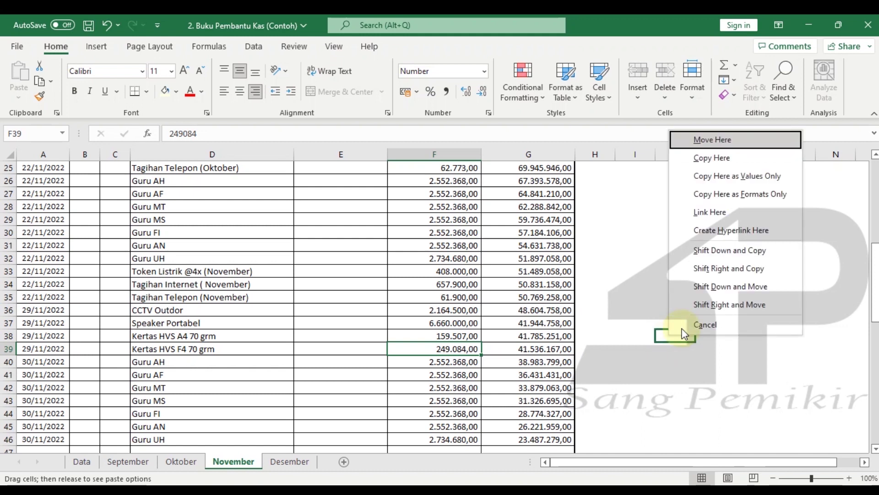
left_click(732, 180)
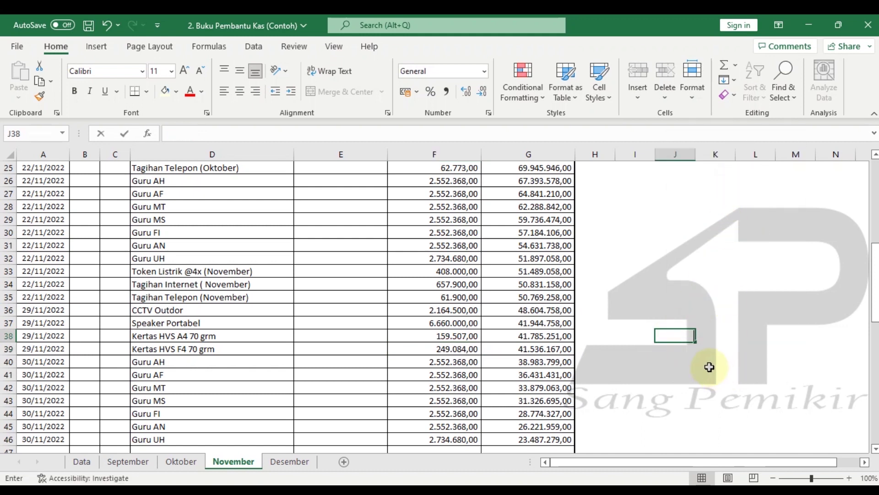
Place the Kertas HVS A4 70 grm expense in J38 as values only and copy that cell
left_click(460, 339)
left_click_drag(460, 342, 671, 339)
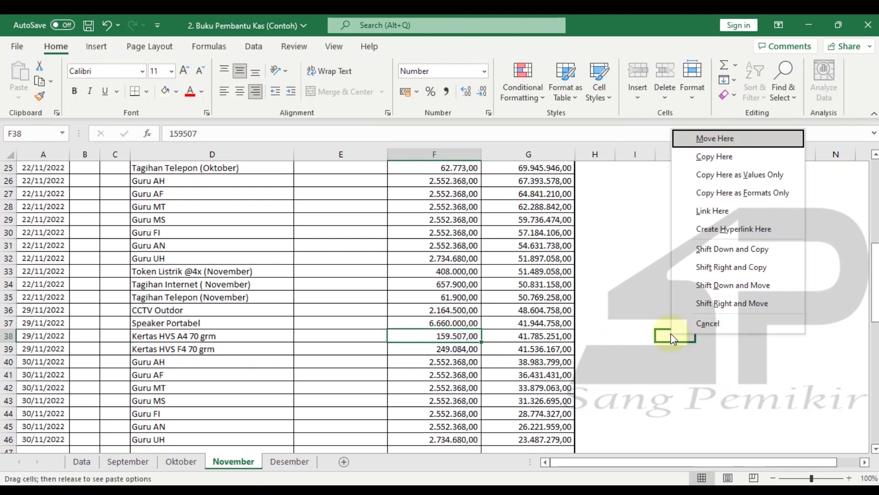
left_click(730, 175)
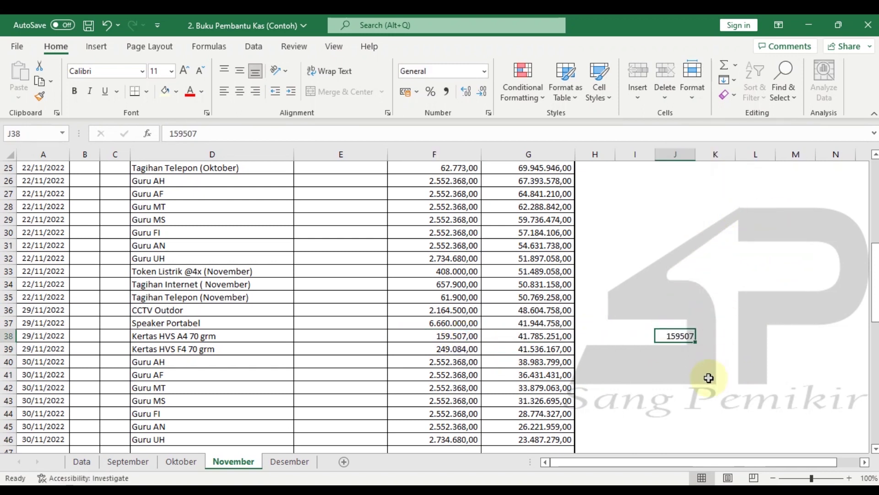
key("ctrl+c")
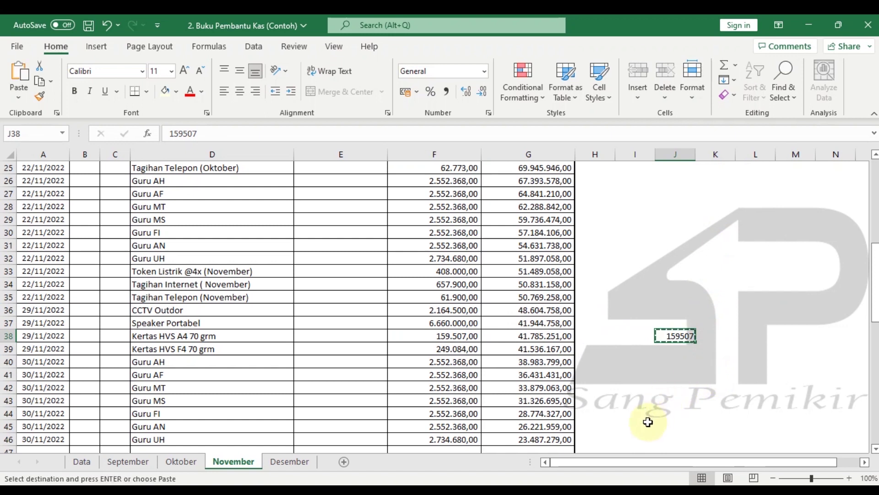
Paste 159507 as a value only into the Tahap 3 amount of Kertas HVS A4 70 gr in Book1's Sheet5
left_click(457, 472)
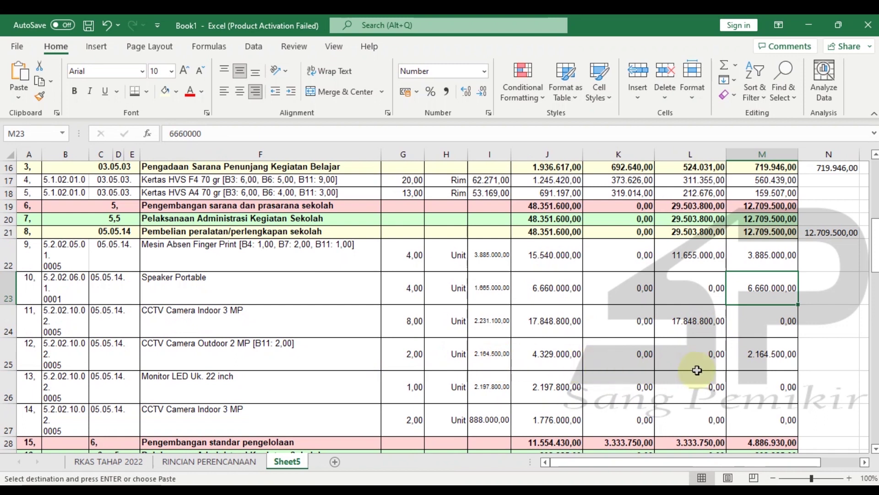
scroll(646, 369, "up", 2)
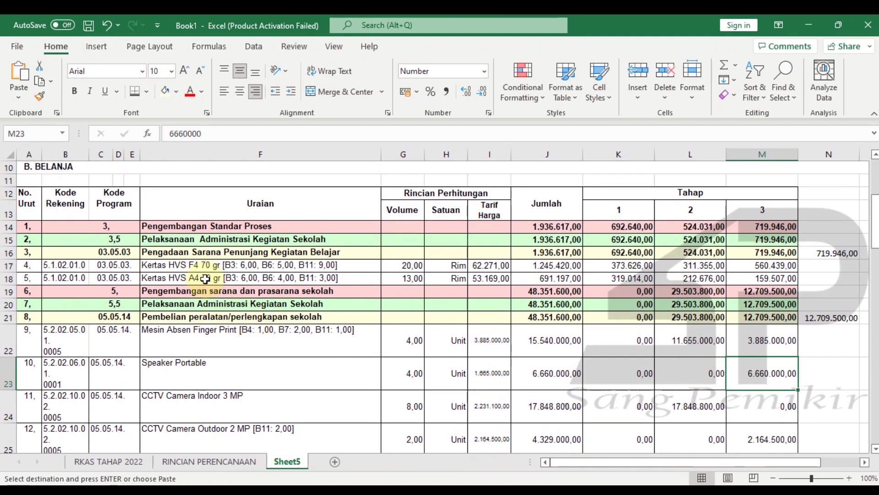
left_click(758, 279)
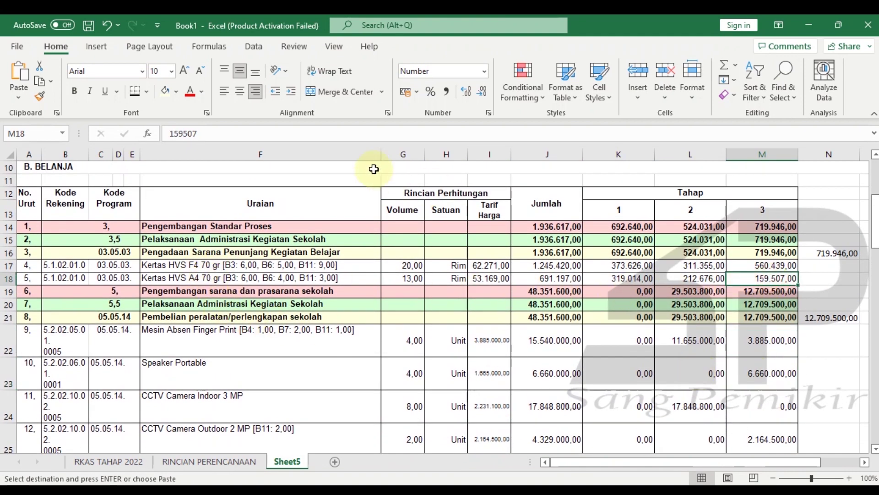
key("ctrl+v")
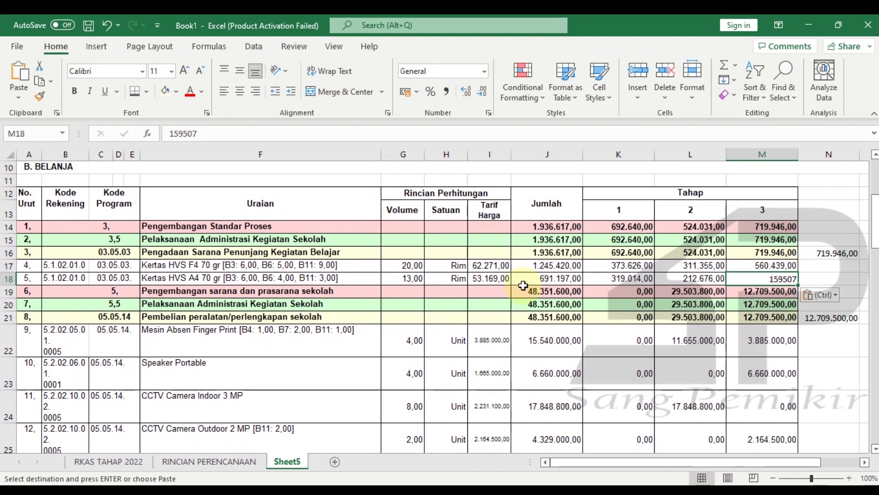
left_click(821, 295)
left_click(830, 327)
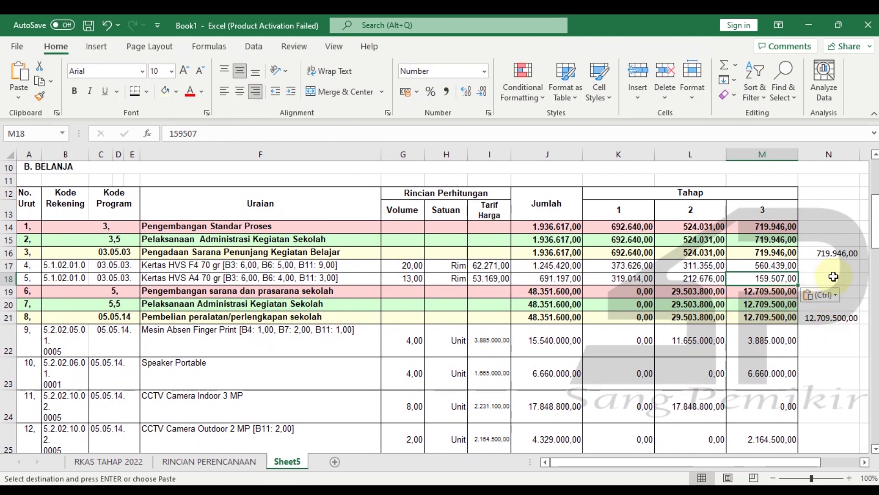
double_click(833, 276)
left_click(796, 266)
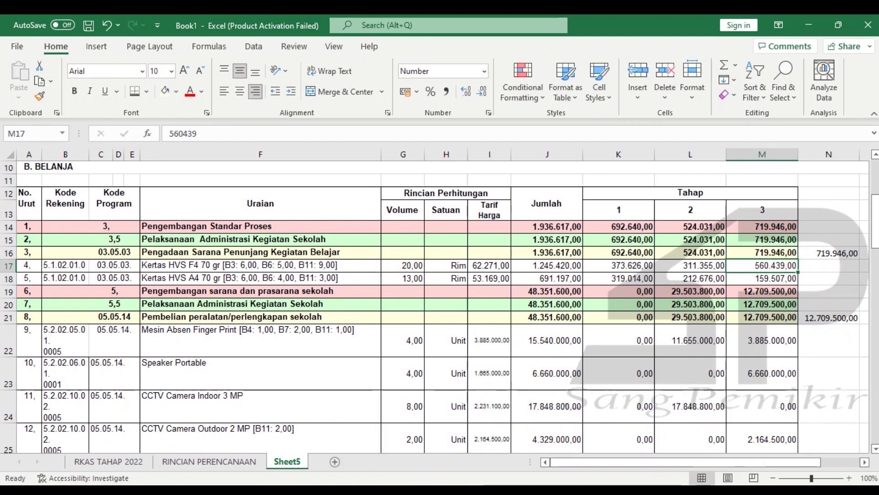
Switch back to the cash book workbook and clear the temporary value in J38 of the November sheet
left_click(668, 444)
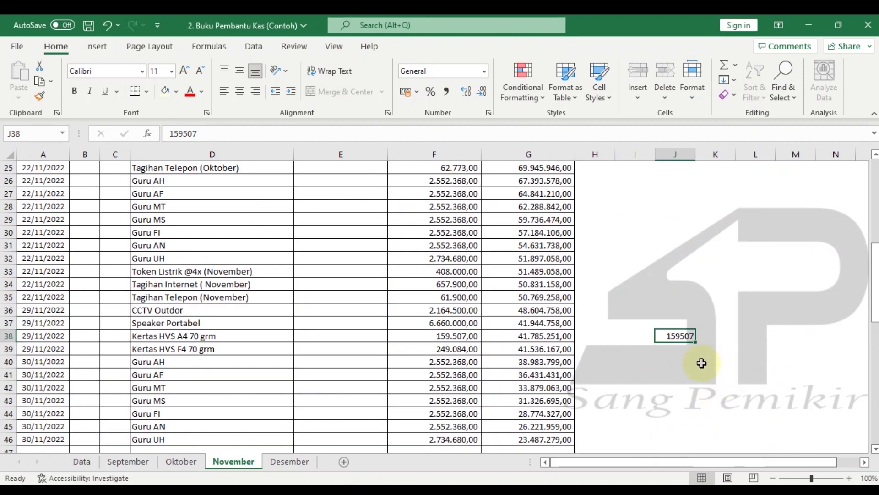
key("Delete")
left_click(636, 374)
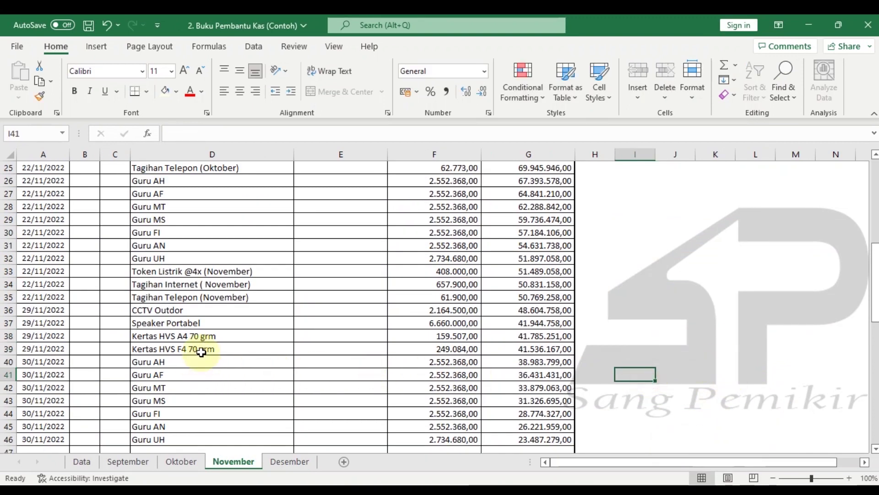
Place the Kertas HVS F4 70 grm expense in I39 as values only and copy that cell
left_click(445, 349)
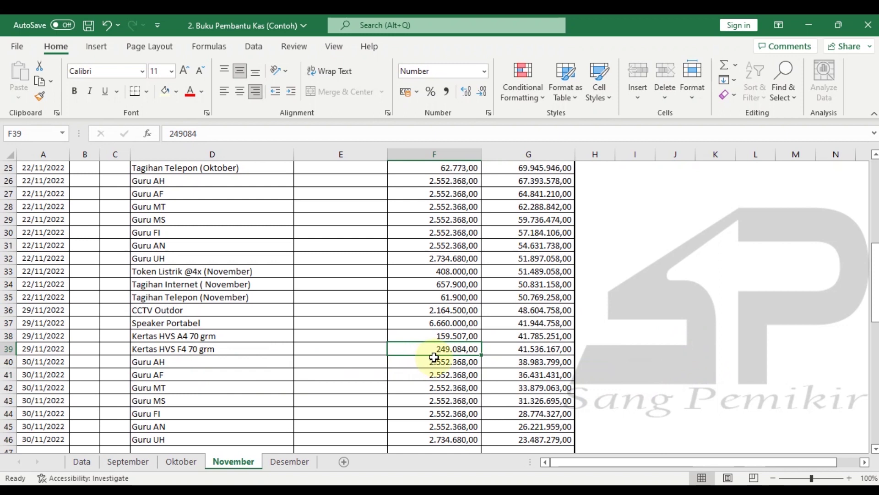
left_click_drag(438, 358, 647, 354)
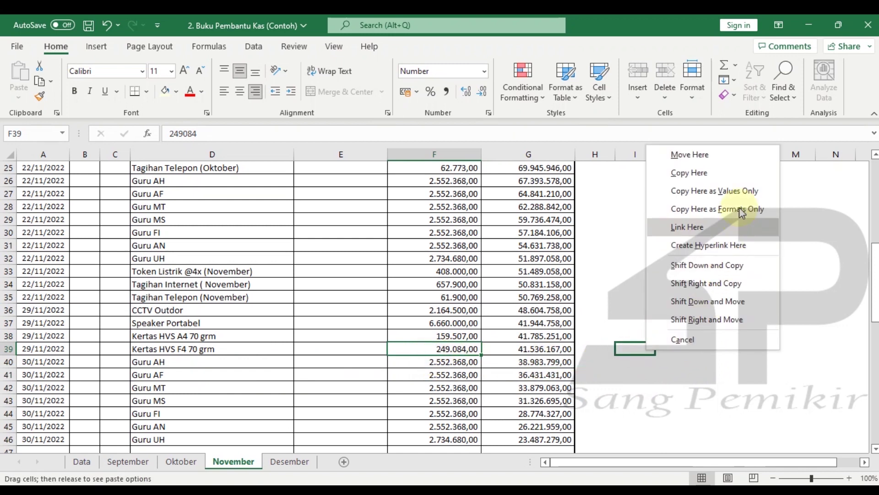
left_click(732, 191)
key("ctrl+c")
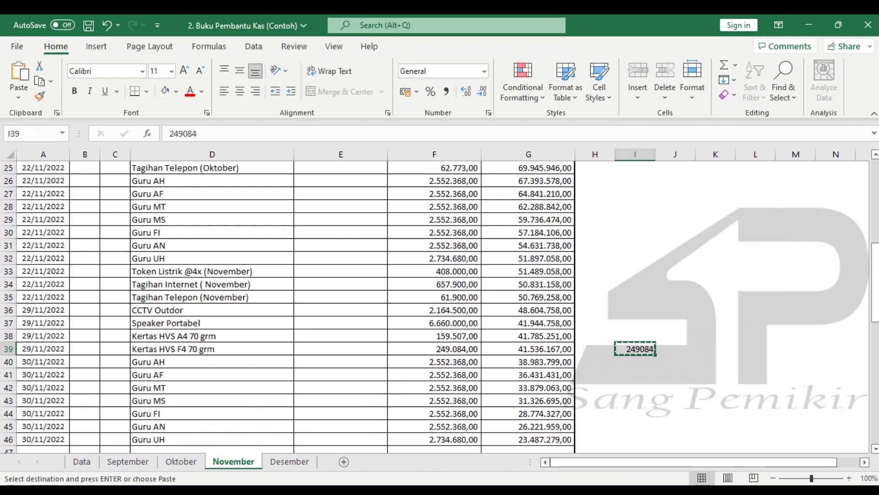
Paste 249084 as a value only into the Tahap 3 amount of Kertas HVS F4 70 gr in Book1's Sheet5
left_click(396, 431)
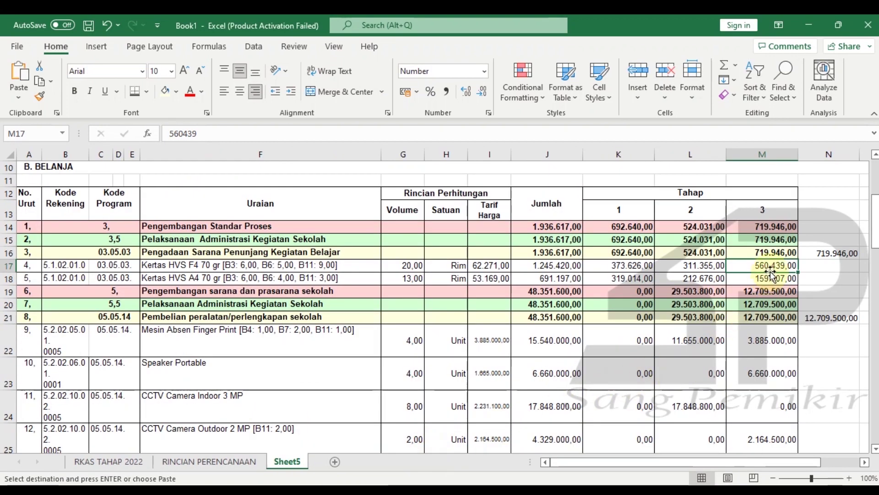
key("ctrl+v")
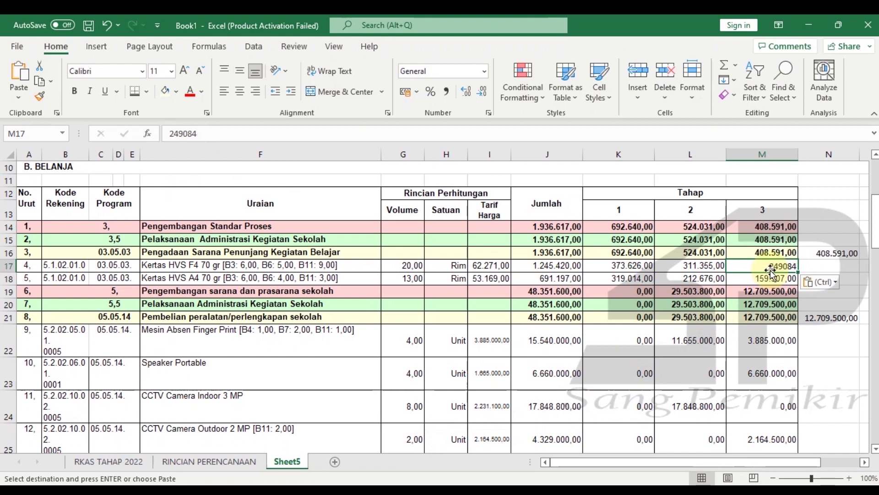
left_click(812, 281)
left_click(822, 320)
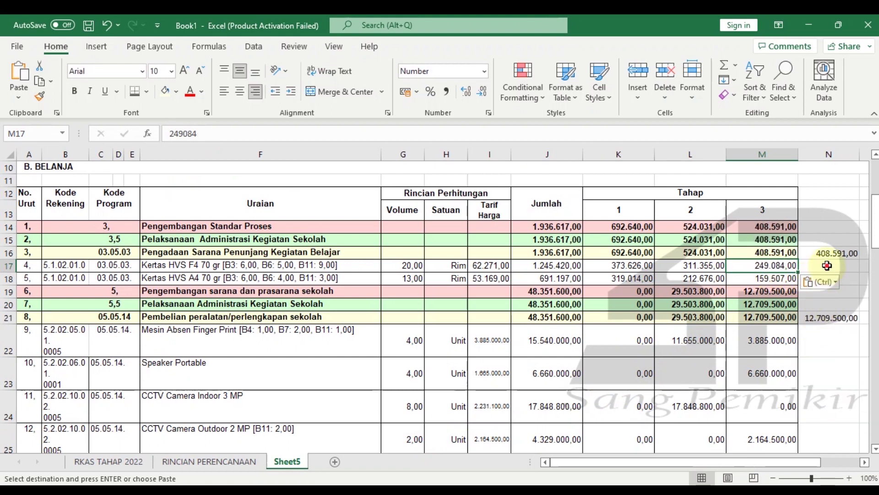
left_click(828, 291)
key("Escape")
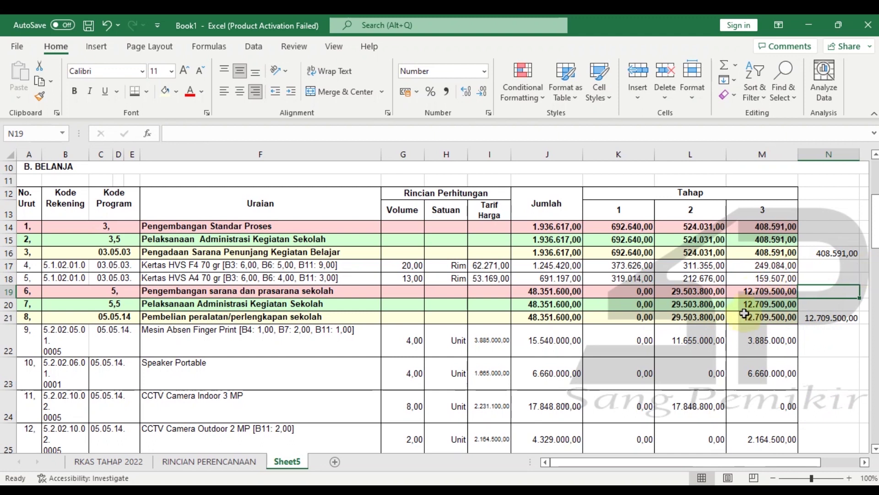
Review the Tahap 3 amounts of Mesin Absen Finger Print and the other equipment items in Sheet5
left_click(815, 338)
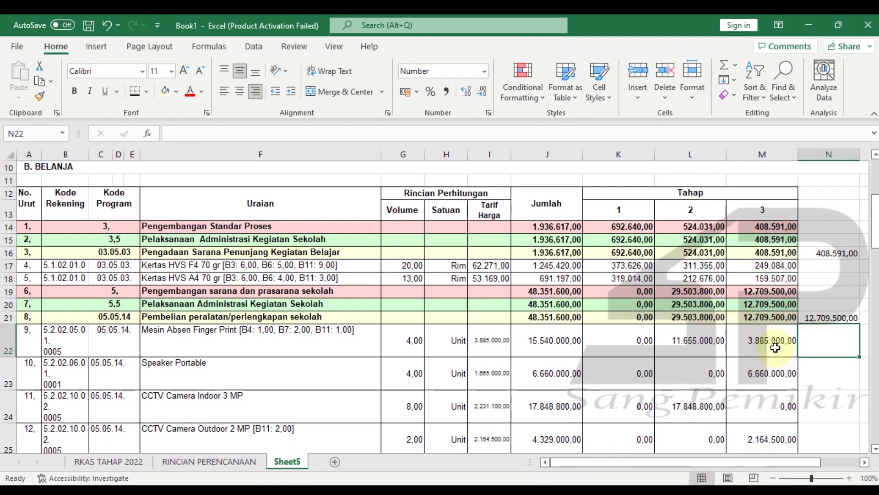
mouse_move(542, 490)
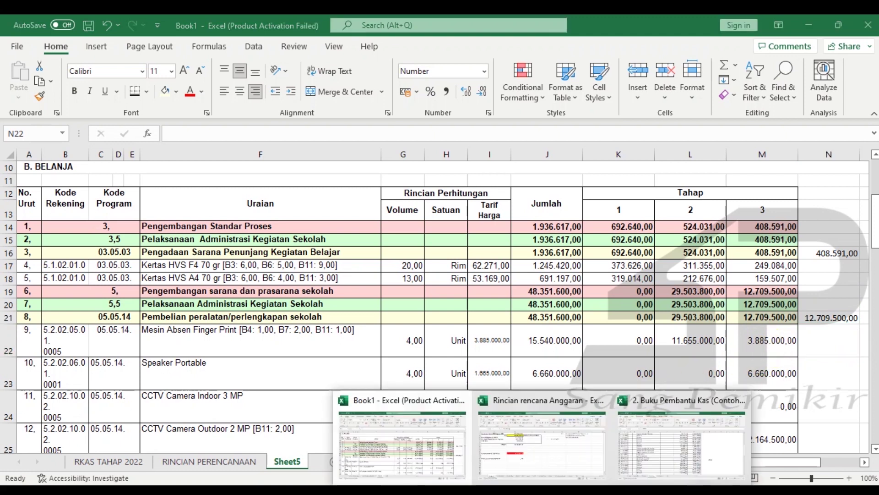
left_click(830, 366)
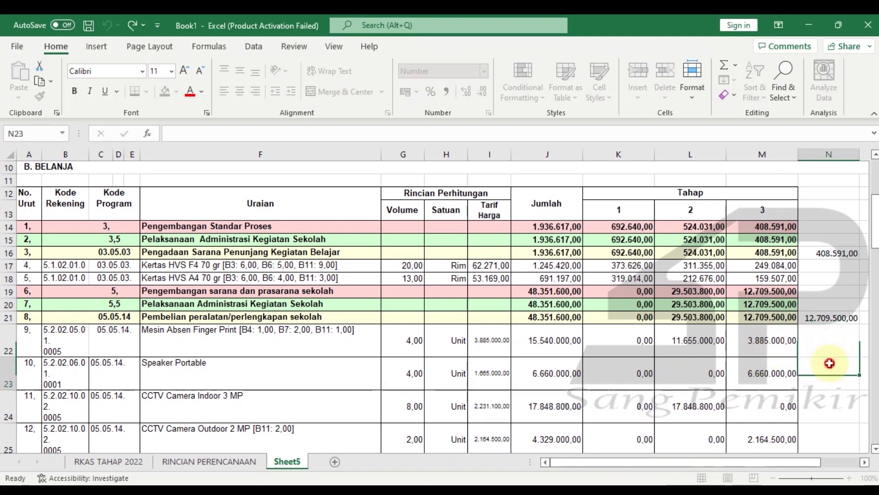
scroll(265, 363, "down", 1)
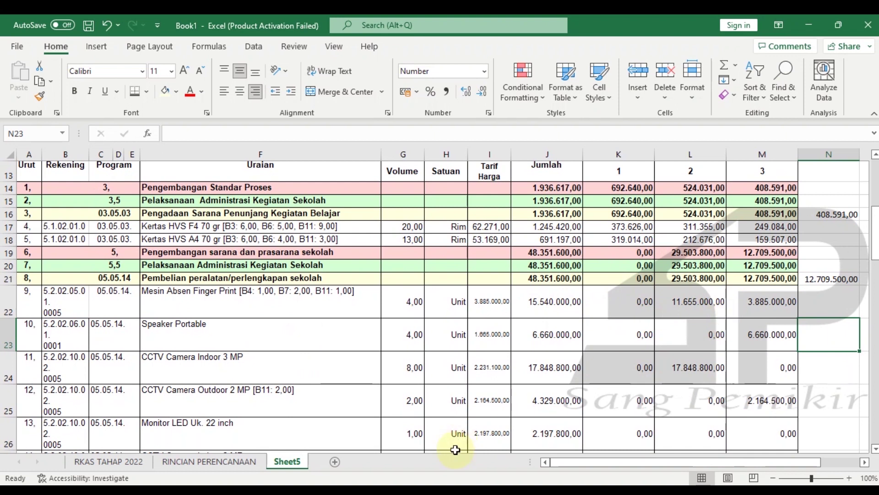
Look for the Finger Print purchase in the November and Desember sheets of the 2. Buku Pembantu Kas (Contoh) workbook
mouse_move(543, 490)
left_click(705, 440)
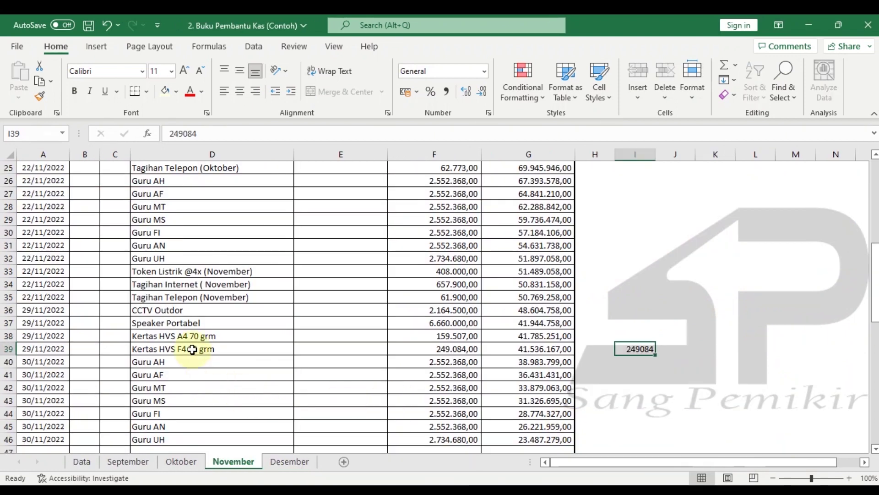
scroll(218, 373, "down", 1)
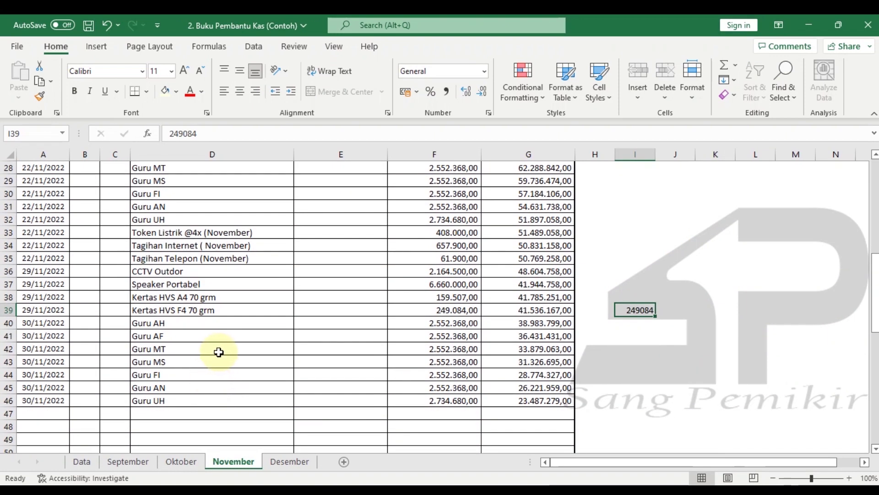
scroll(218, 352, "up", 1)
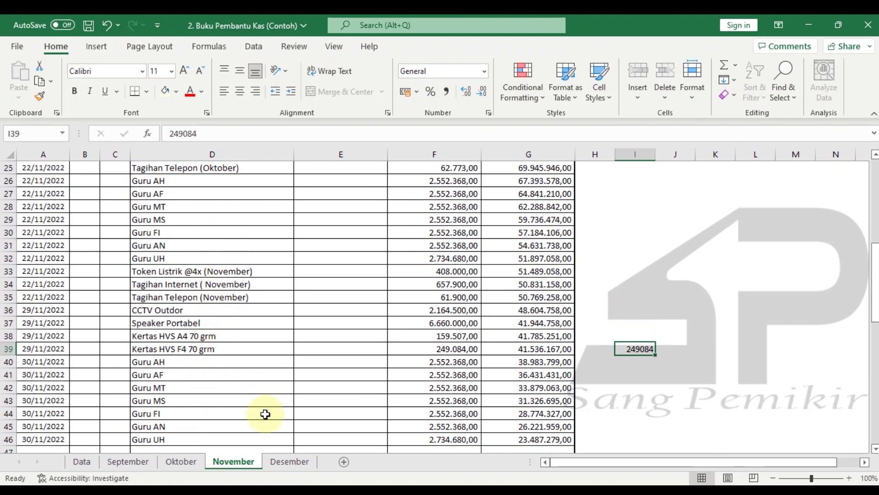
left_click(283, 462)
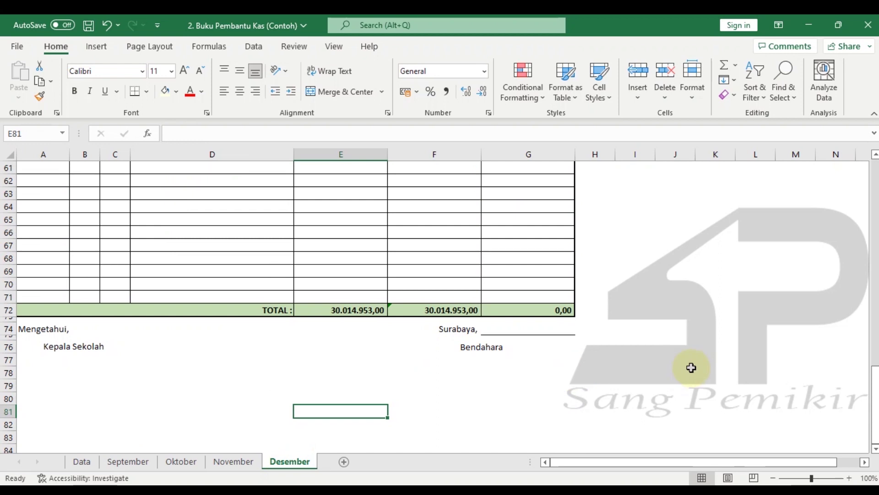
scroll(661, 295, "up", 4)
scroll(660, 294, "up", 11)
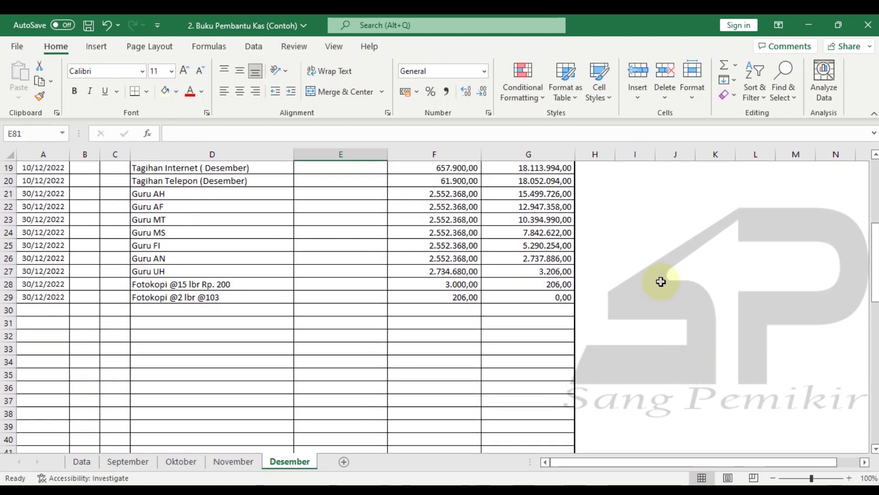
scroll(659, 281, "up", 3)
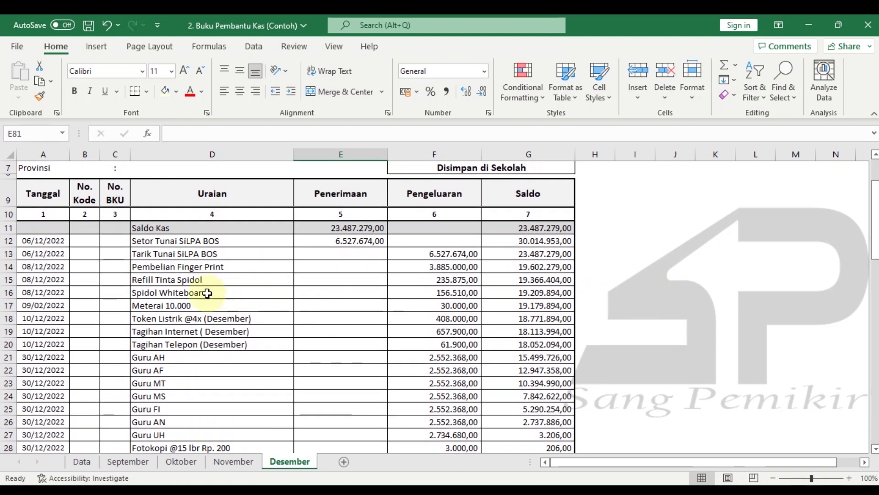
Compare the Pembelian Finger Print expense in the Desember cash book with the Tahap 3 equipment amounts in Book1's Sheet5
left_click(439, 269)
mouse_move(542, 490)
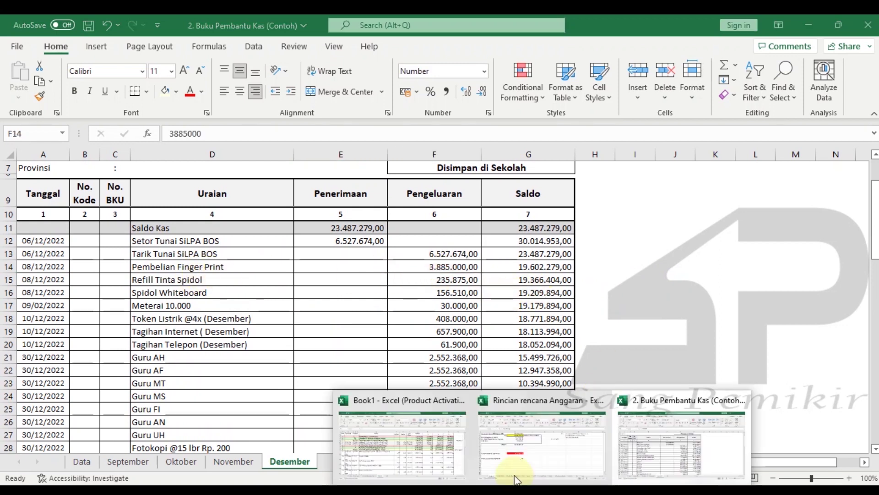
left_click(409, 456)
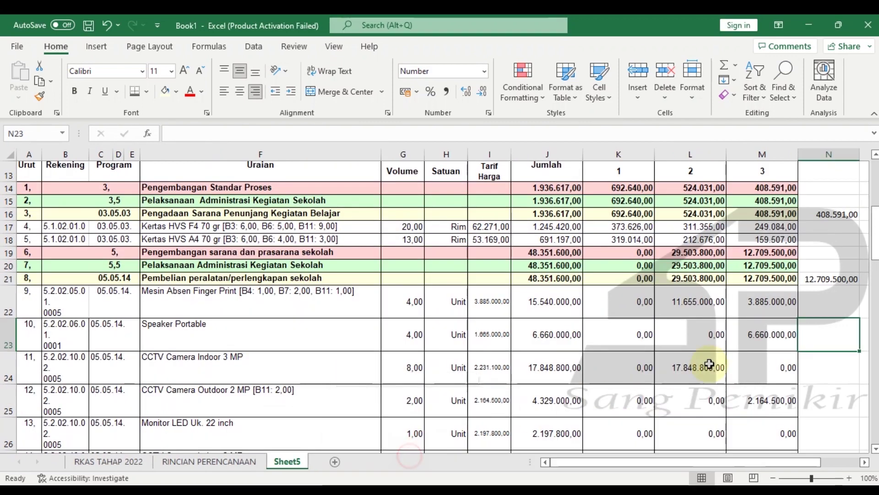
left_click(763, 304)
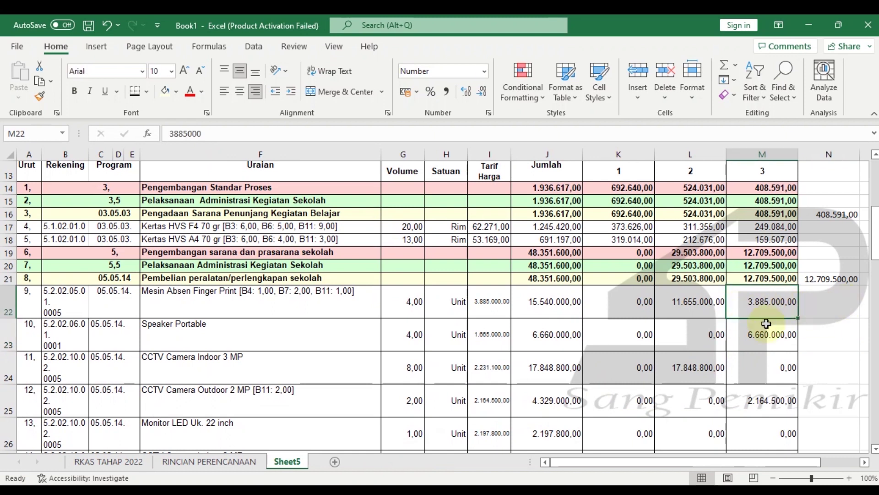
scroll(771, 340, "down", 1)
left_click(754, 350)
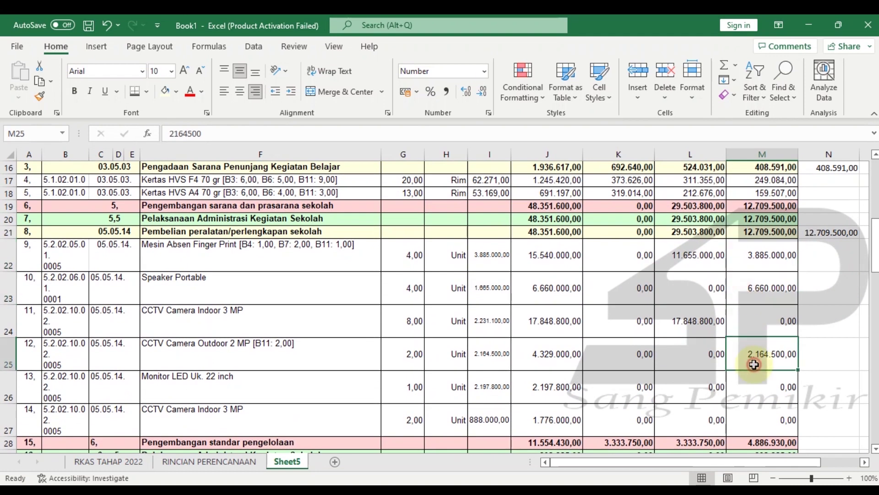
scroll(755, 365, "down", 2)
scroll(737, 356, "down", 1)
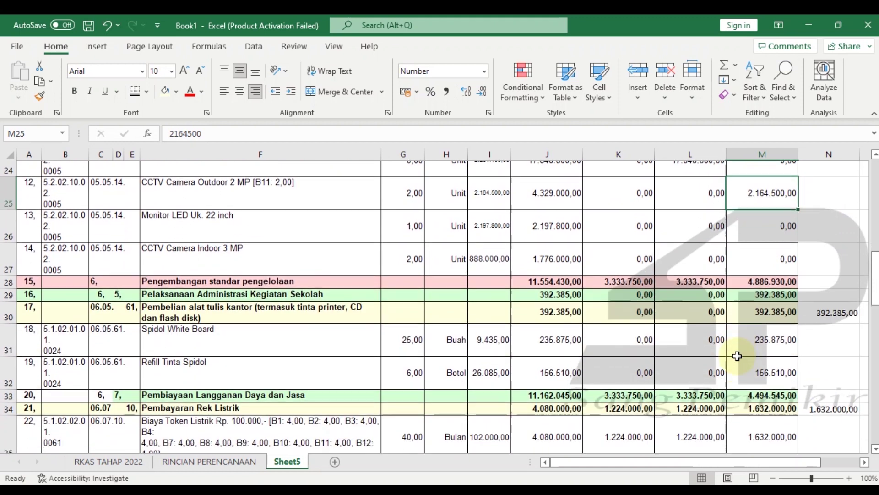
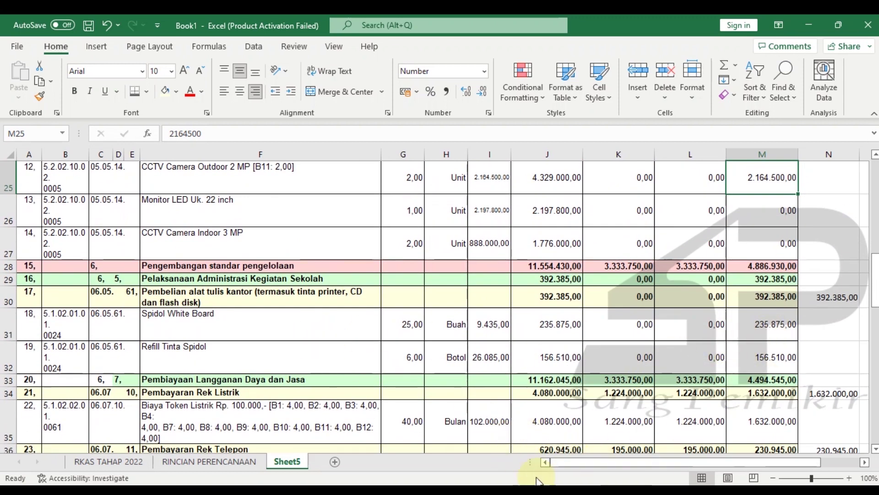
Compare the Refill Tinta Spidol and Spidol Whiteboard expenses in the Desember cash book with their Tahap 3 amounts in Sheet5
mouse_move(626, 486)
left_click(646, 455)
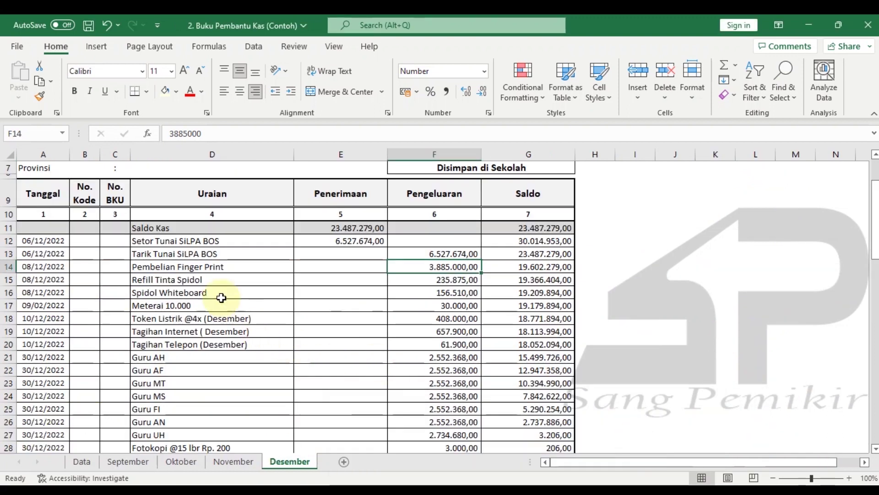
left_click(425, 277)
left_click(430, 293)
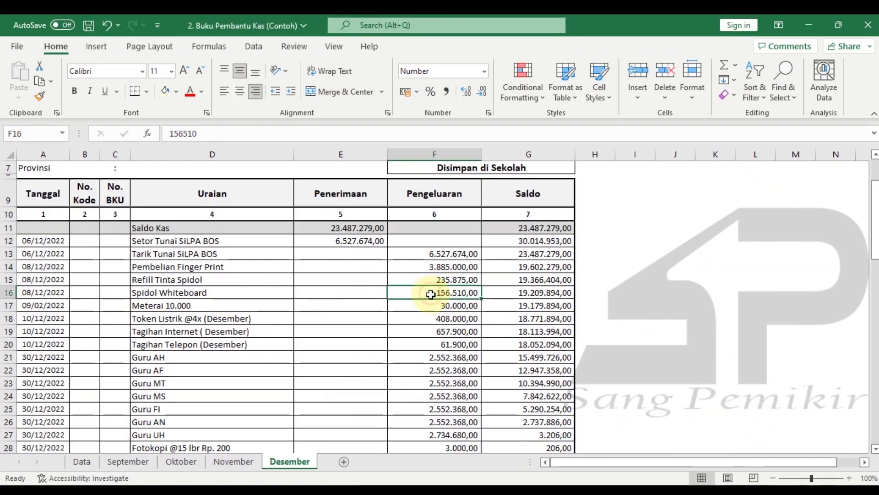
mouse_move(585, 484)
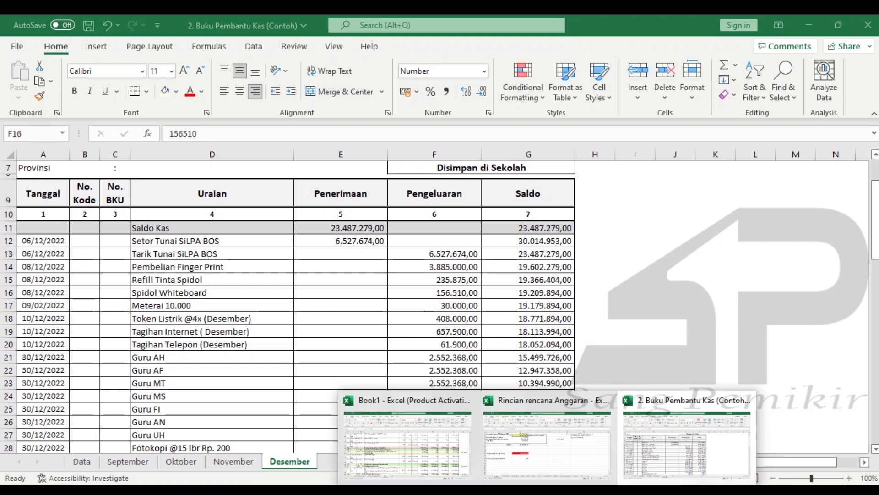
left_click(449, 462)
left_click(775, 356)
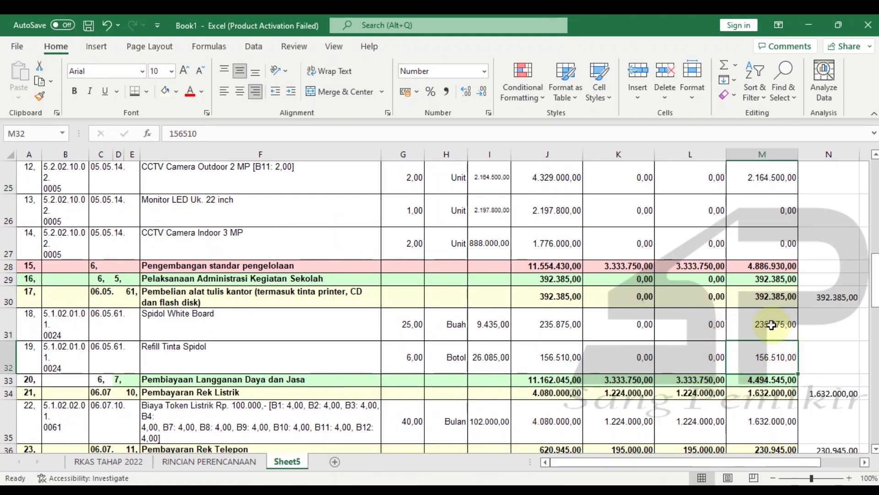
Review the Tahap 3 amounts of the electricity, telephone and internet payment items in Sheet5
scroll(771, 324, "down", 2)
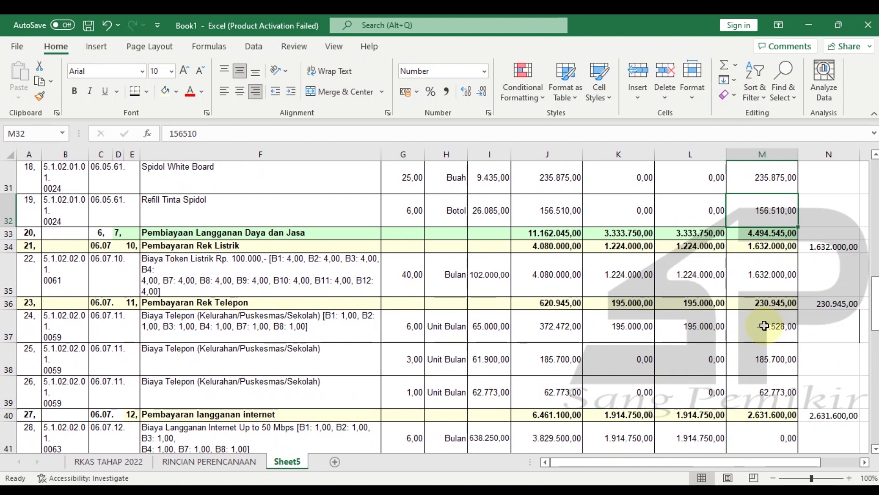
left_click(791, 338)
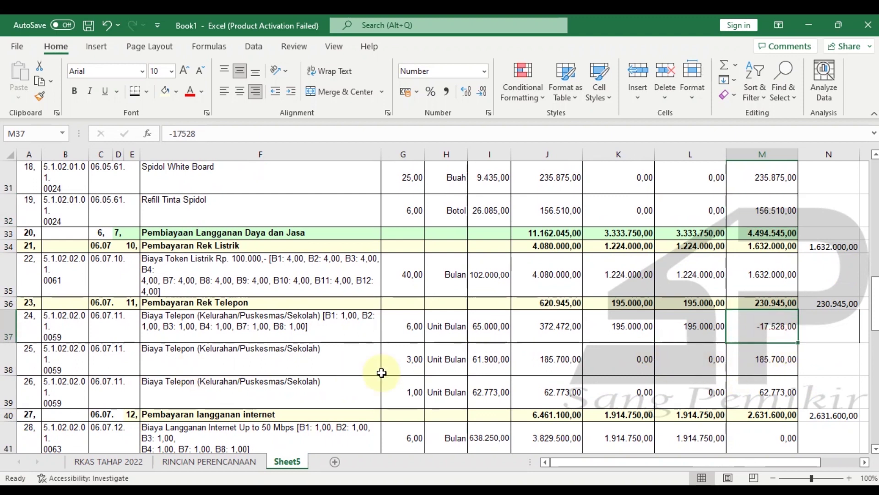
left_click(766, 359)
left_click(757, 393)
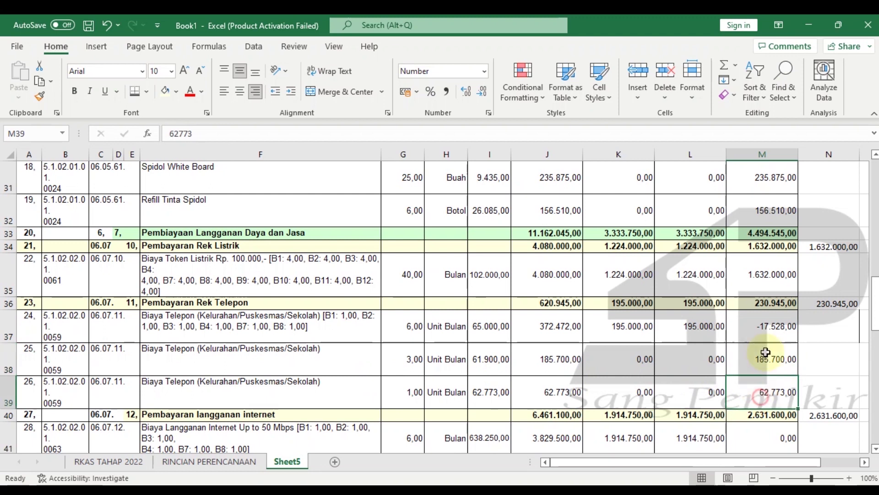
scroll(757, 366, "down", 1)
scroll(755, 362, "down", 1)
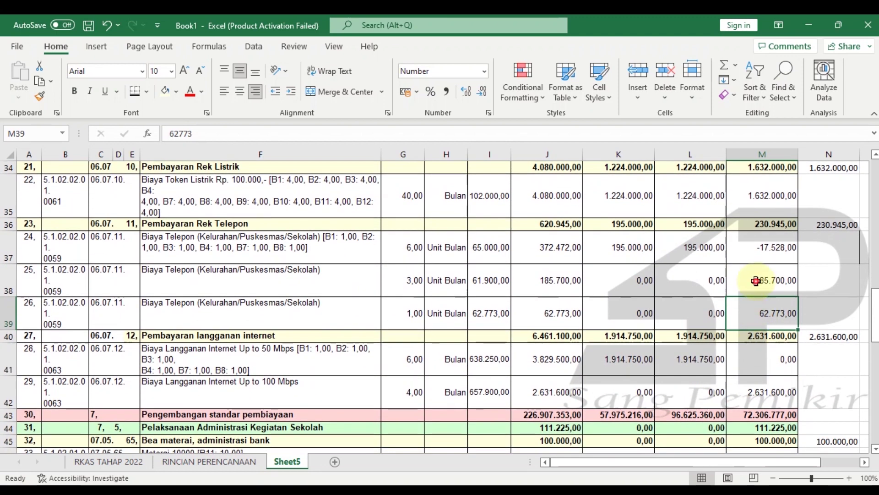
left_click(756, 281)
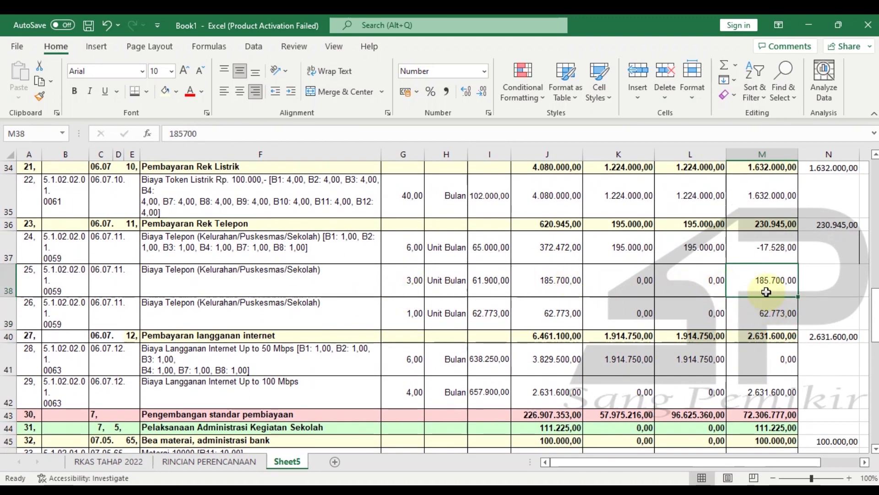
left_click(763, 309)
scroll(672, 352, "down", 3)
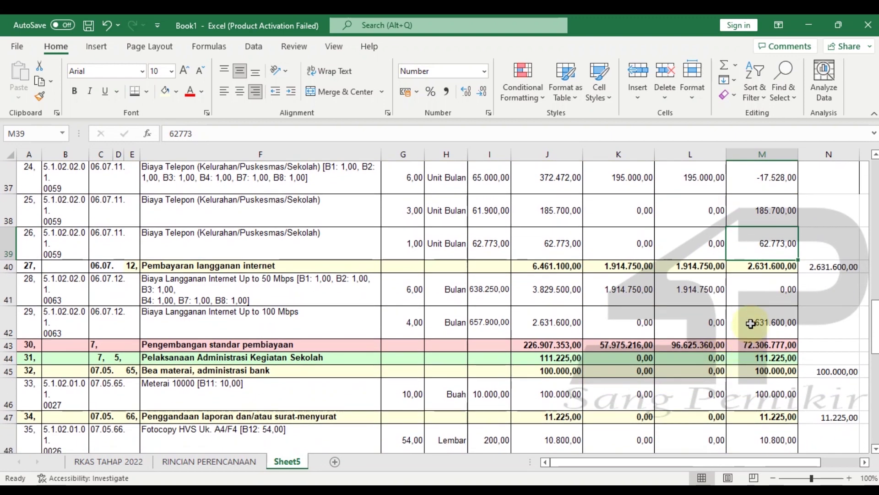
scroll(751, 324, "down", 3)
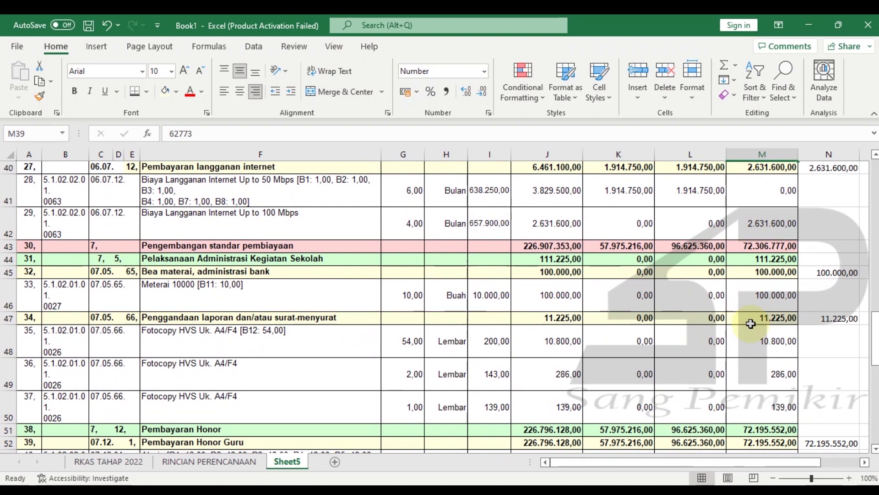
Check the Meterai 10.000 expense in the Desember cash book and set the Tahap 3 amount of Meterai 10000 in Sheet5 to 30000
left_click(767, 290)
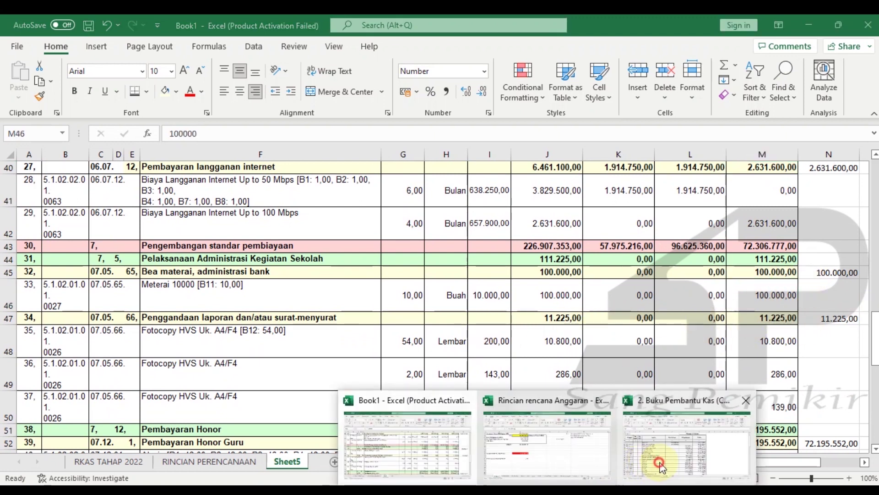
left_click(774, 439)
left_click(455, 305)
left_click(454, 398)
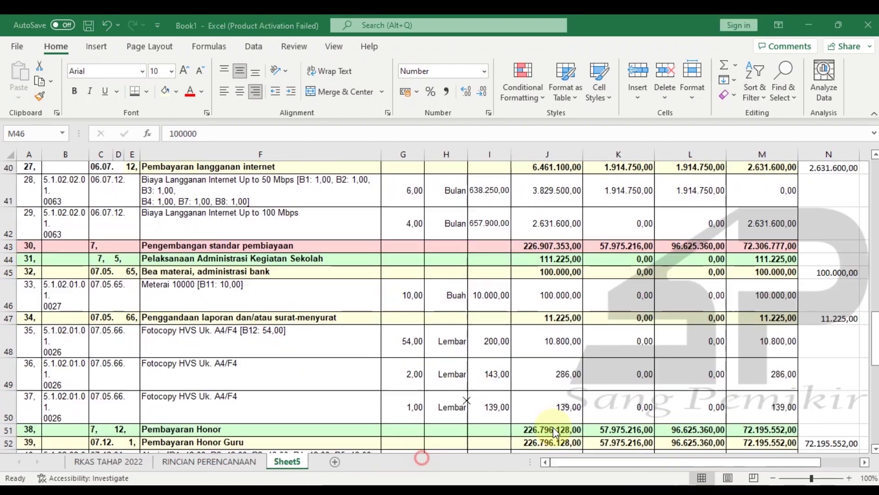
type("30000")
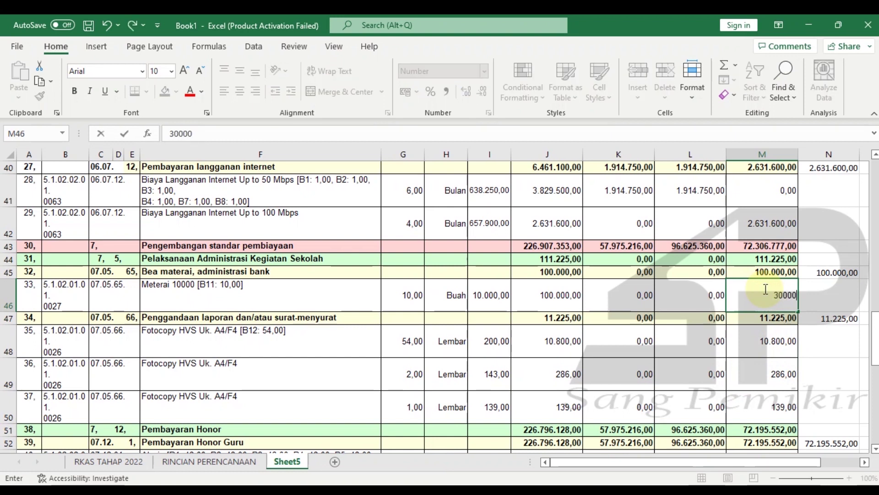
key("Return")
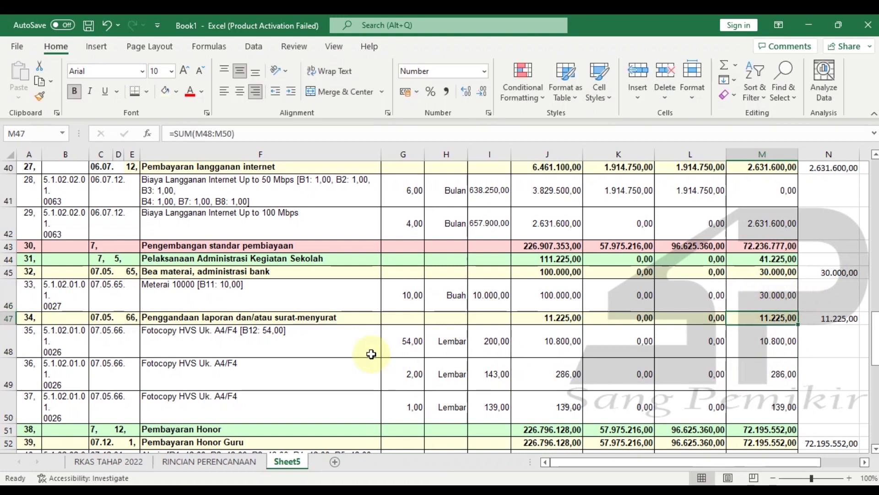
Check the Fotokopi expenses in the Desember cash book and set the first Fotocopy HVS Uk. A4/F4 item's Tahap 3 amount in Sheet5 to 3000
left_click(829, 354)
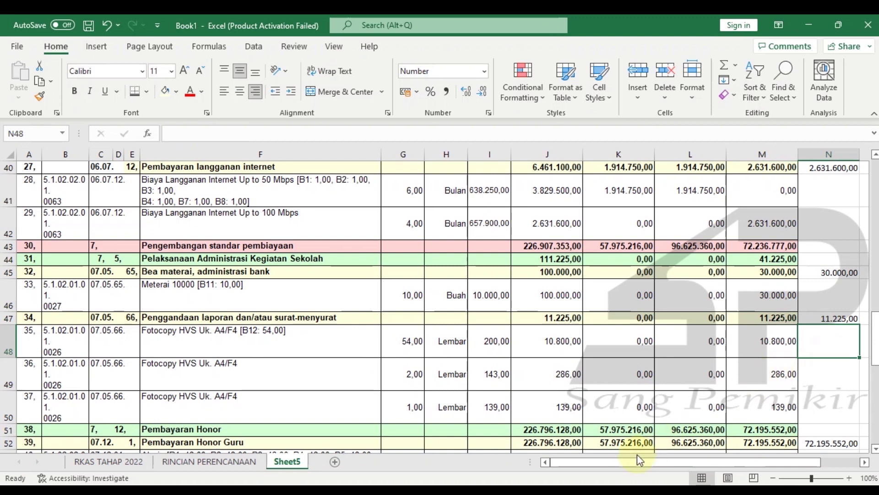
left_click(670, 449)
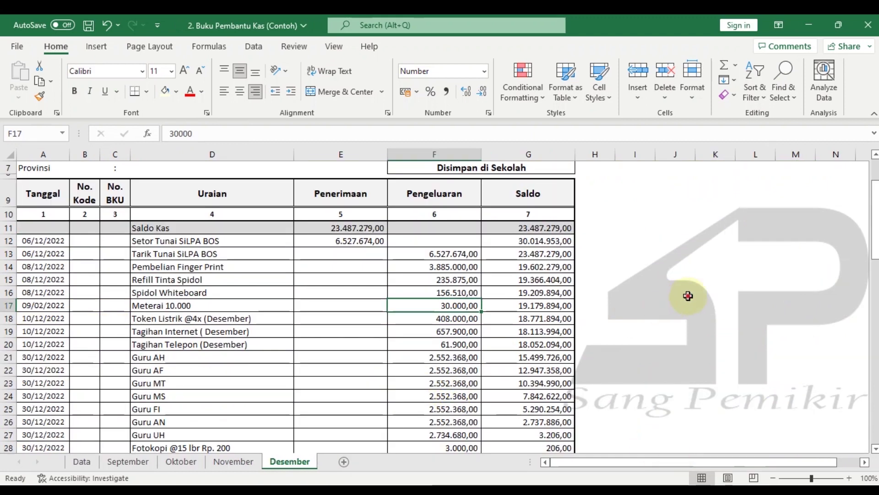
scroll(495, 332, "down", 2)
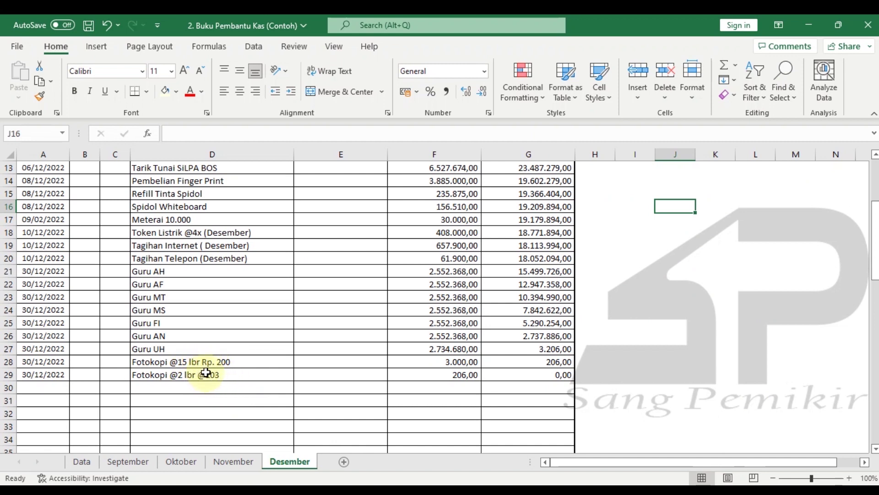
left_click(458, 363)
left_click(455, 378)
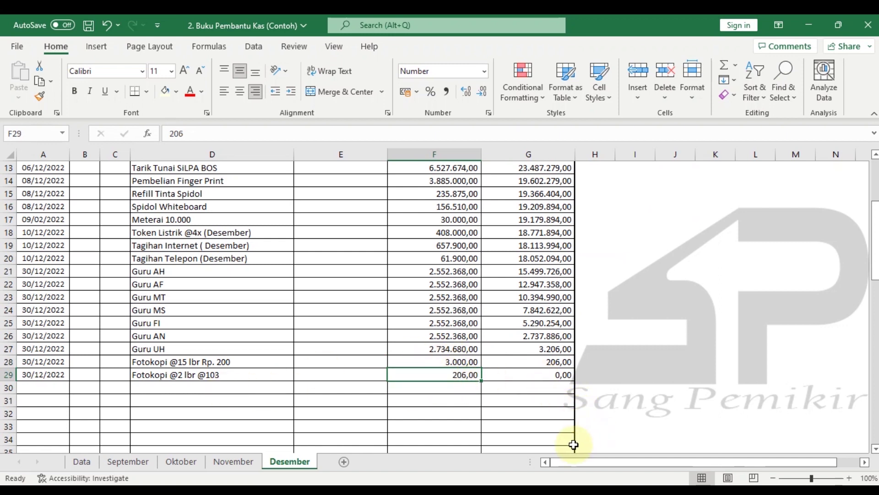
mouse_move(547, 492)
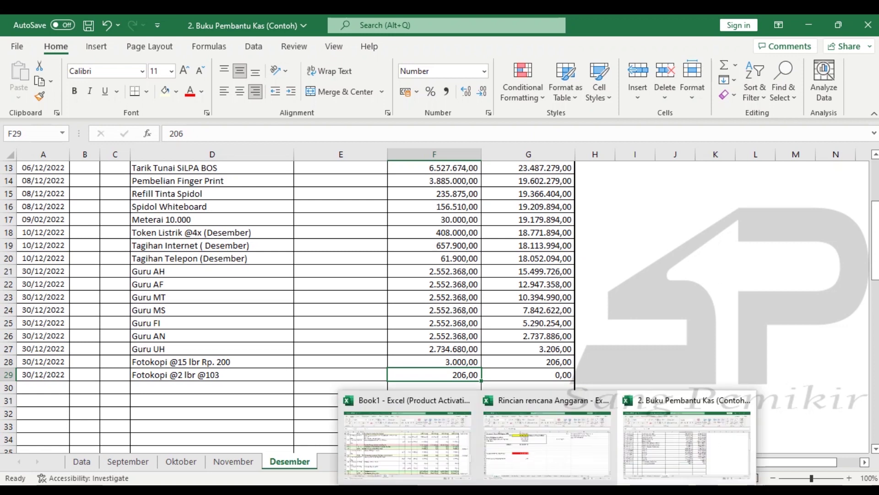
left_click(383, 456)
left_click(758, 346)
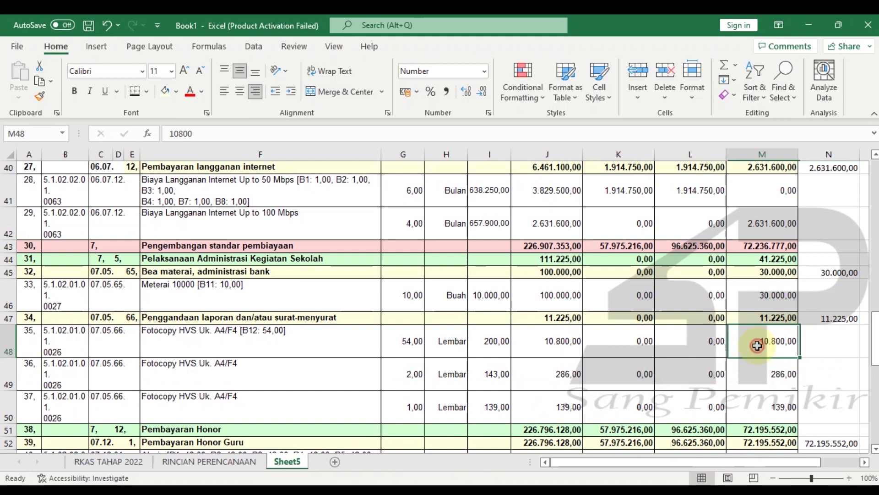
type("30")
key("Return")
Set the Tahap 3 amounts of the second and third Fotocopy HVS Uk. A4/F4 items to 206 and 0
type("2")
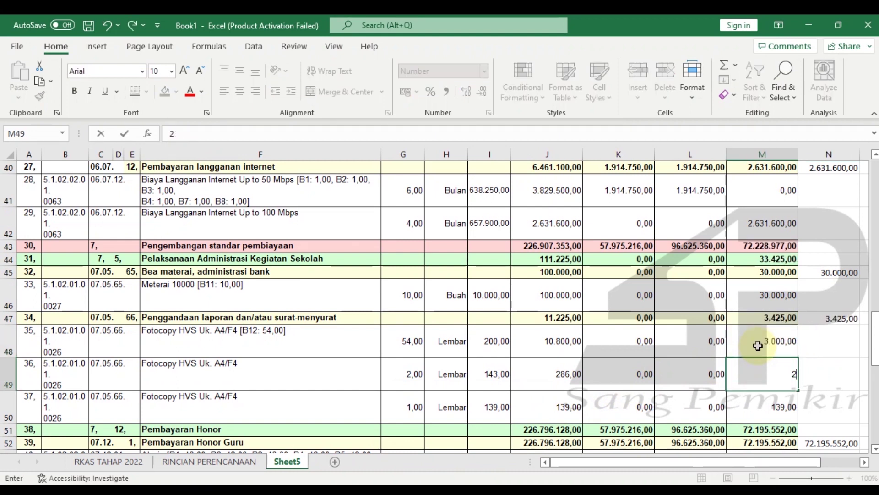
type("06")
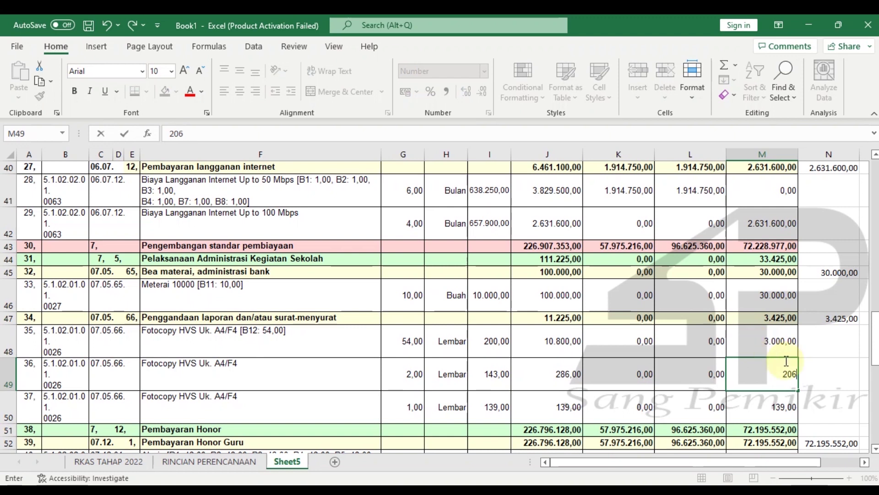
left_click(785, 407)
type("0")
left_click(835, 401)
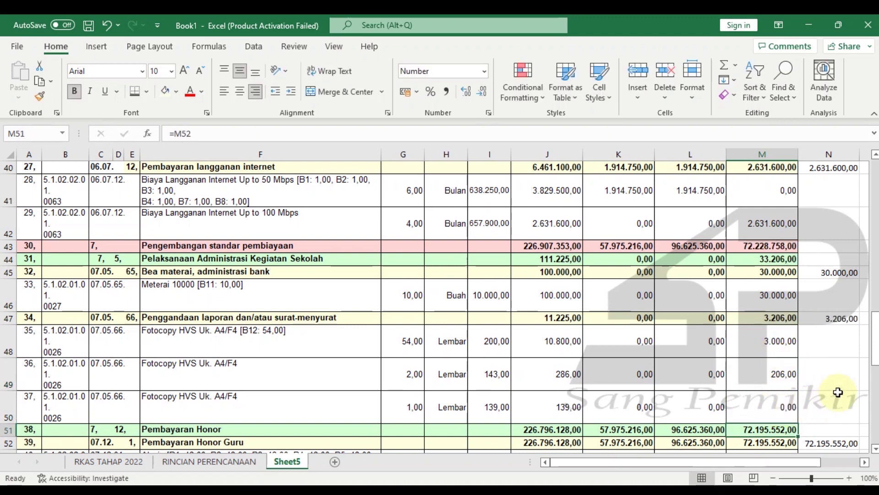
Check the two-sheet Fotokopi expense in the Desember cash book and set the second Fotocopy HVS Uk. A4/F4 item's unit price in Sheet5 to 103
left_click(498, 378)
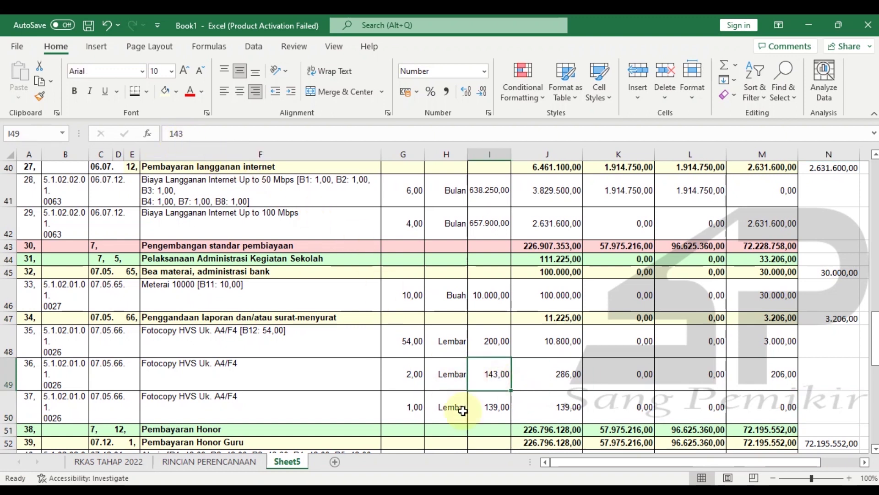
mouse_move(547, 489)
left_click(636, 448)
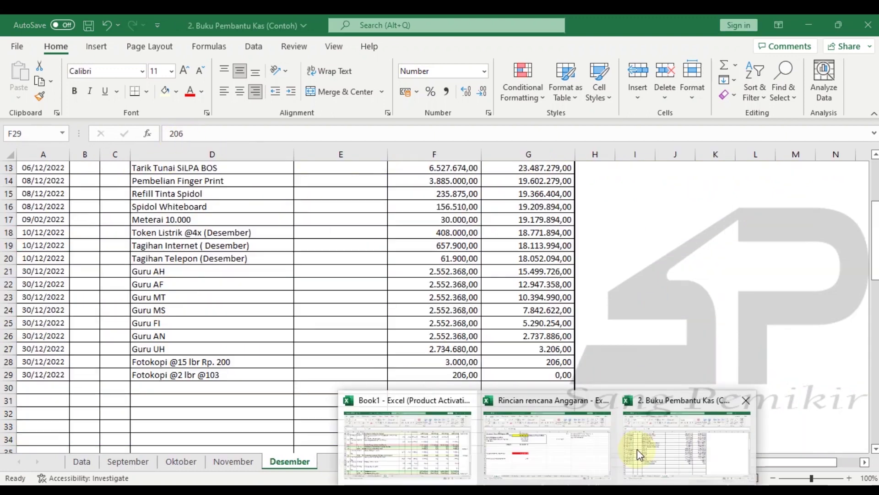
left_click(206, 375)
mouse_move(547, 490)
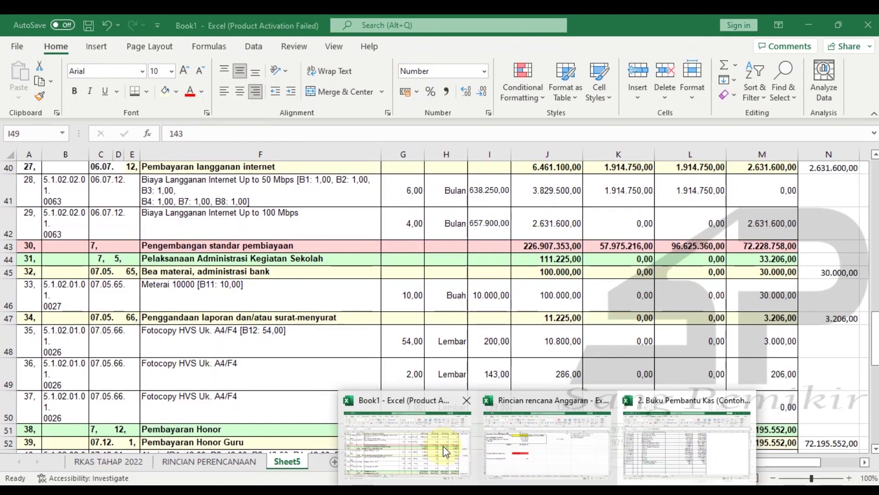
left_click(447, 451)
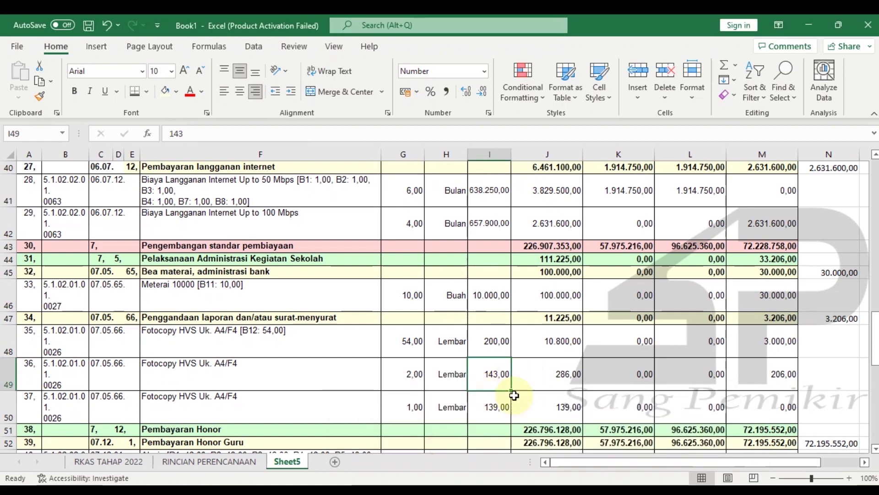
type("10")
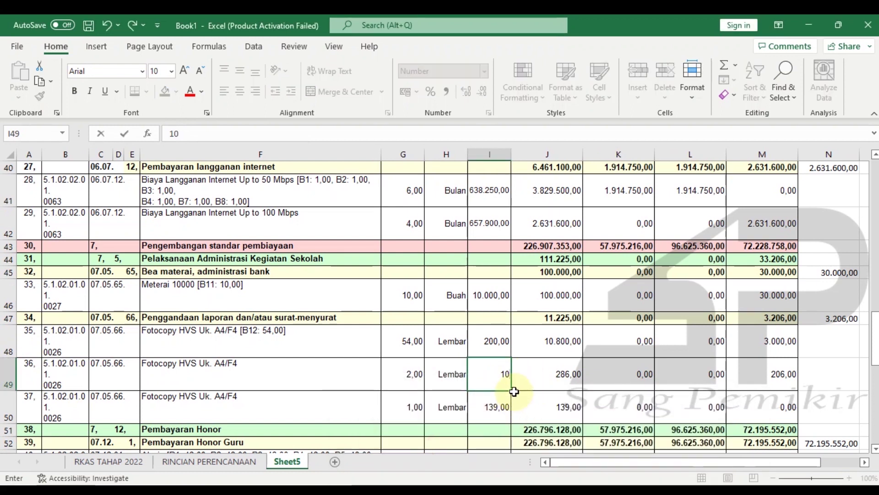
left_click(416, 372)
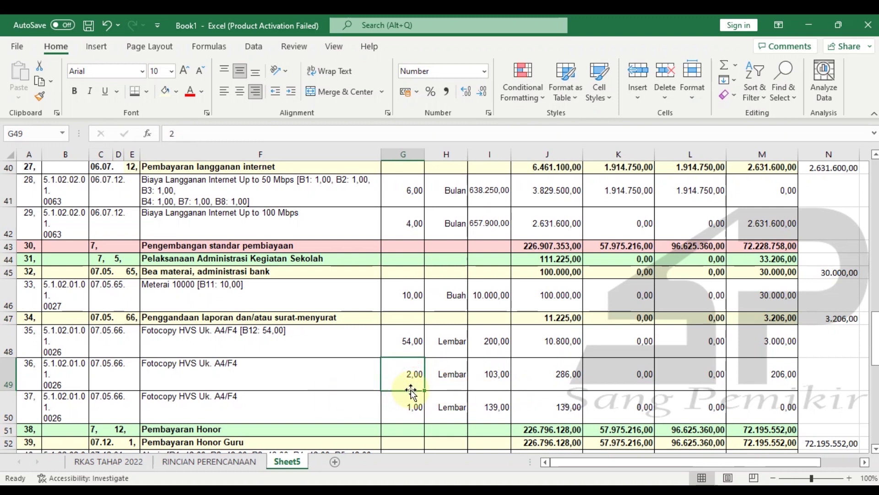
Review the adjusted Tahap 3 amounts throughout Sheet5 and inspect the formula of the Tahap 3 total in the Jumlah row
scroll(408, 349, "up", 8)
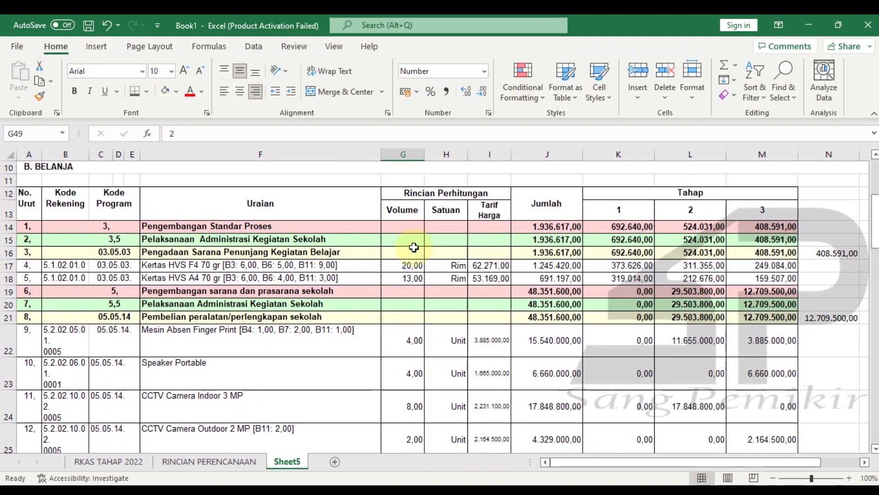
scroll(414, 242, "down", 6)
scroll(407, 240, "down", 2)
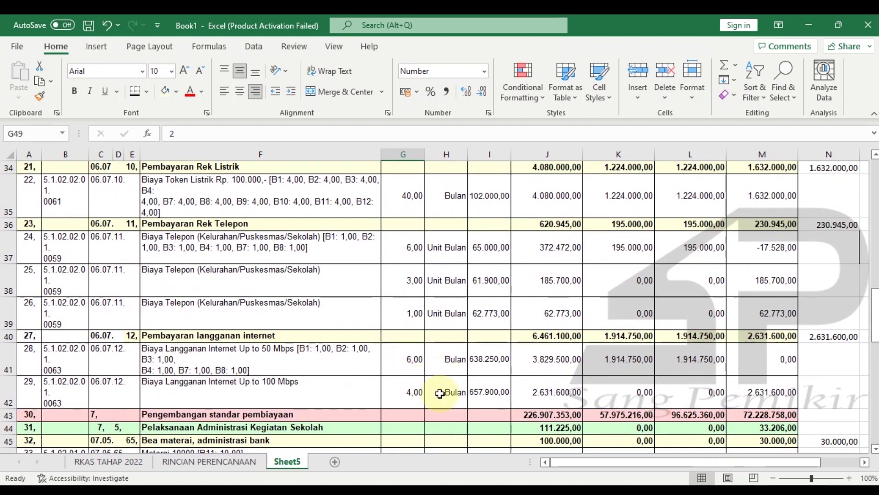
scroll(435, 389, "up", 2)
scroll(435, 389, "down", 2)
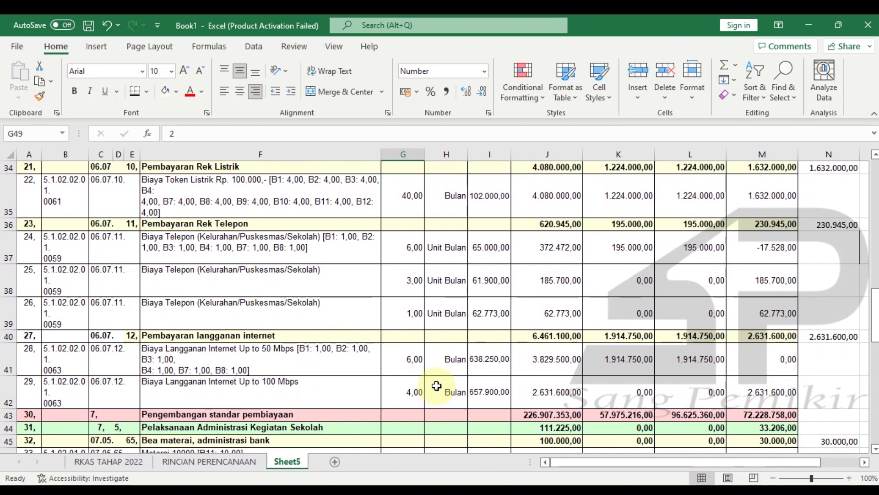
scroll(436, 385, "down", 4)
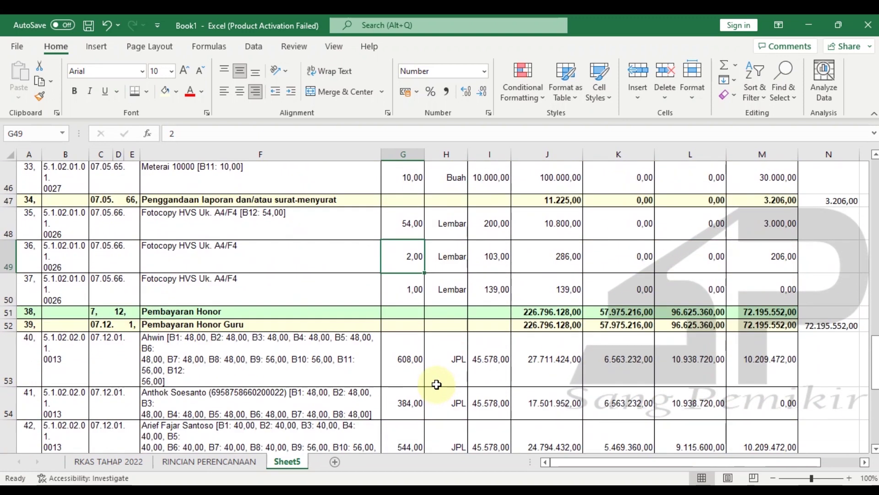
scroll(436, 384, "down", 2)
scroll(437, 384, "up", 4)
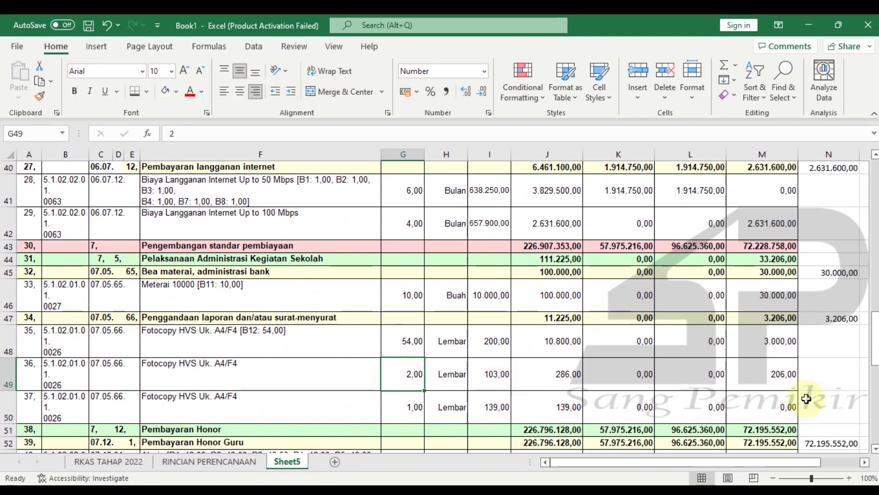
scroll(757, 409, "down", 1)
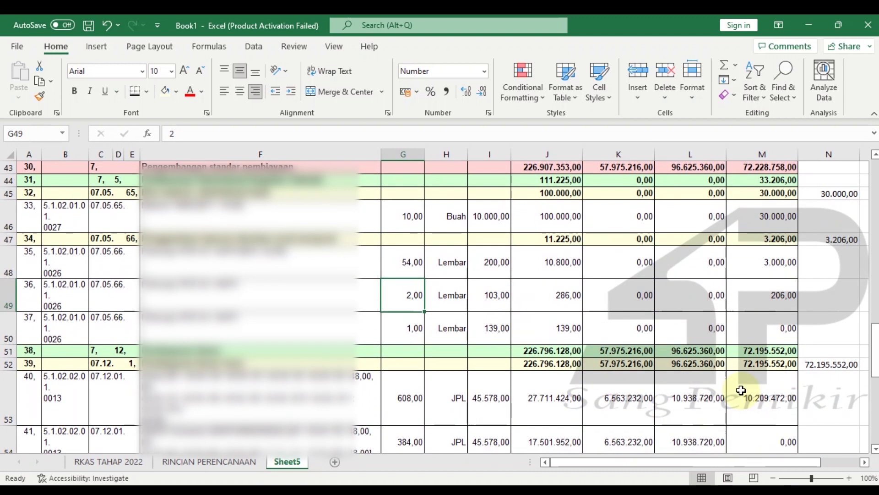
left_click_drag(875, 341, 874, 445)
left_click_drag(874, 412, 875, 417)
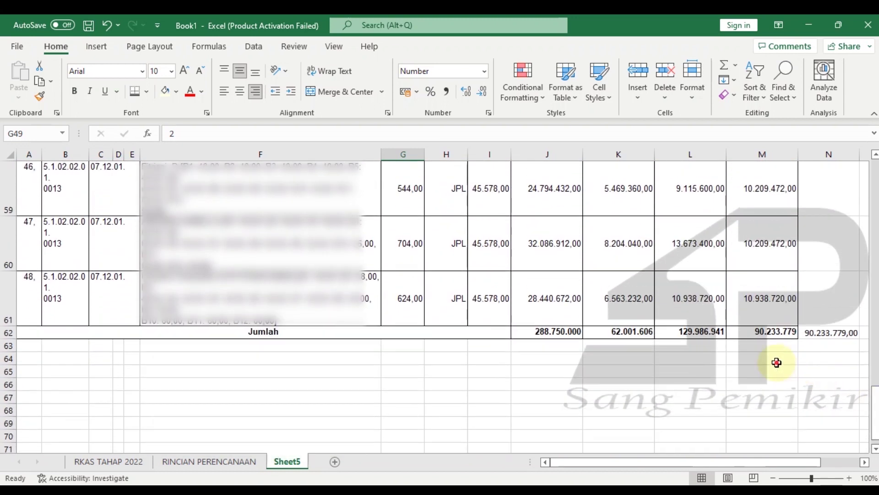
left_click(751, 332)
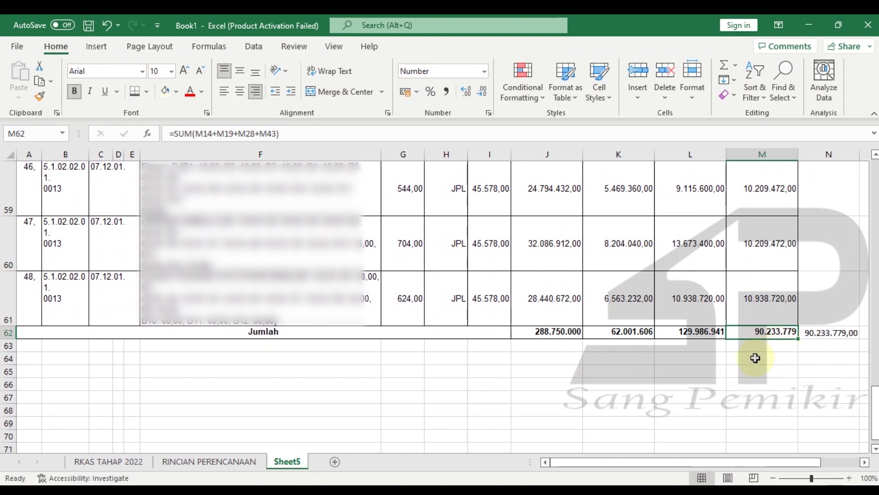
Look up the BOSKEMDIKBUD Tahap 3 budget in RINCIAN PERENCANAAN, enter 90251307 in cell L64 of Sheet5 and verify it against that sheet
left_click(686, 358)
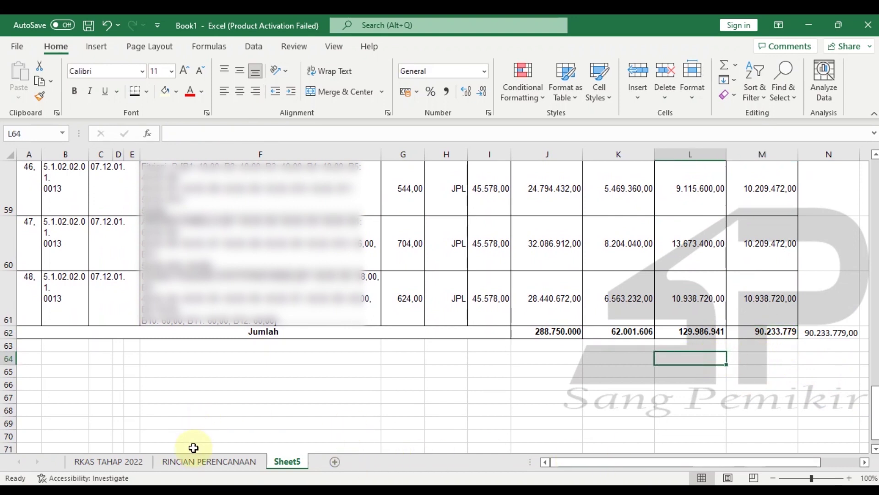
left_click(197, 461)
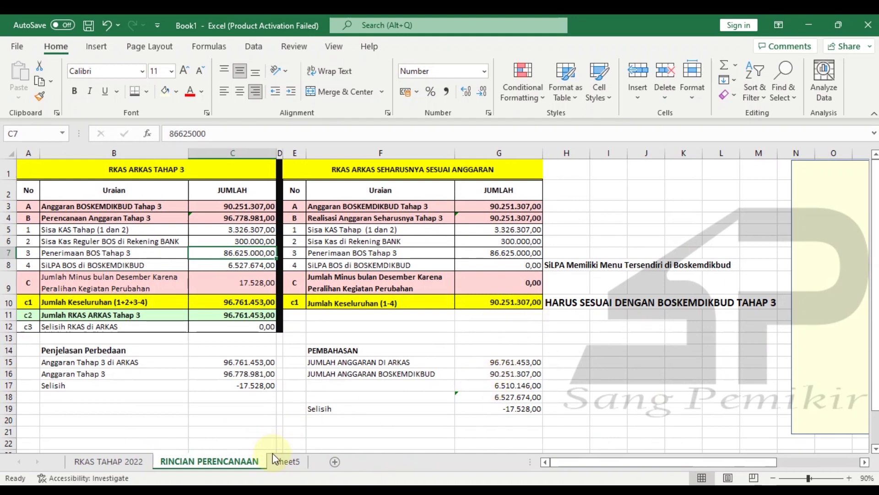
left_click(284, 462)
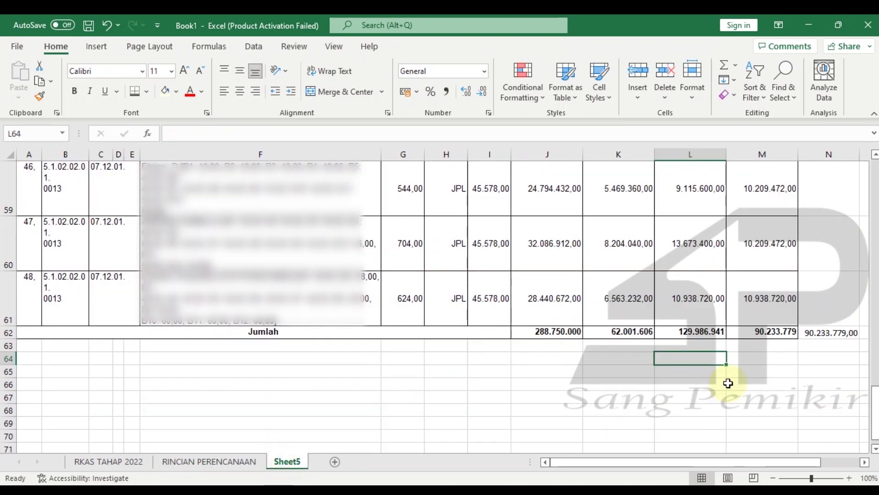
type("90")
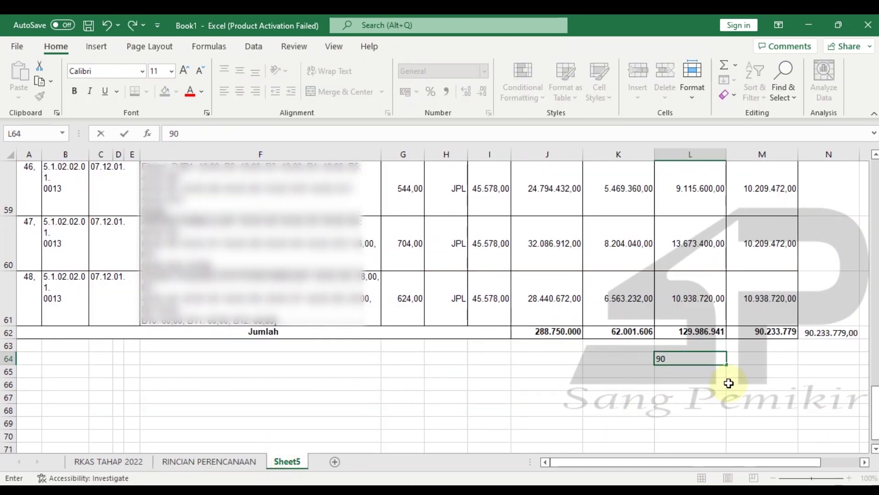
left_click(240, 462)
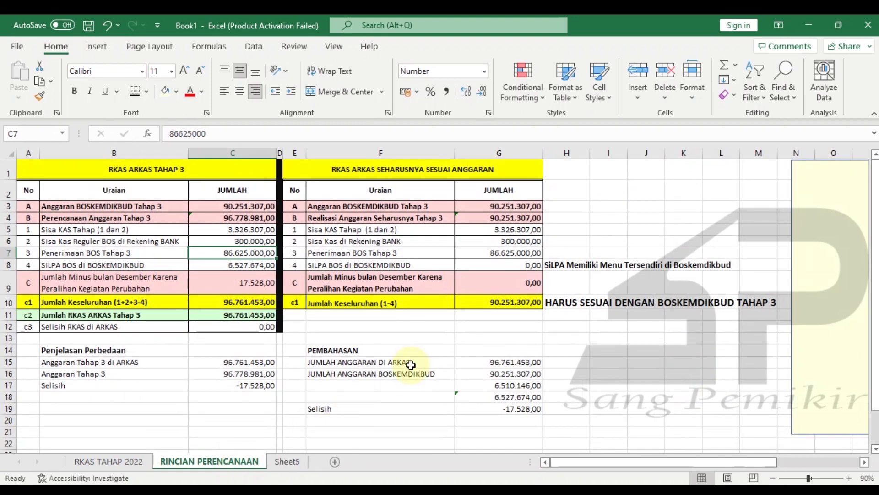
left_click(284, 461)
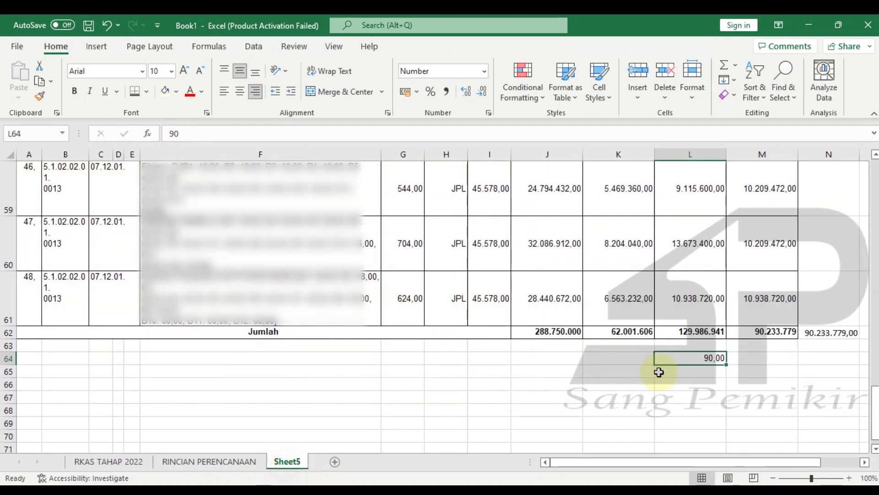
left_click(300, 135)
type("251")
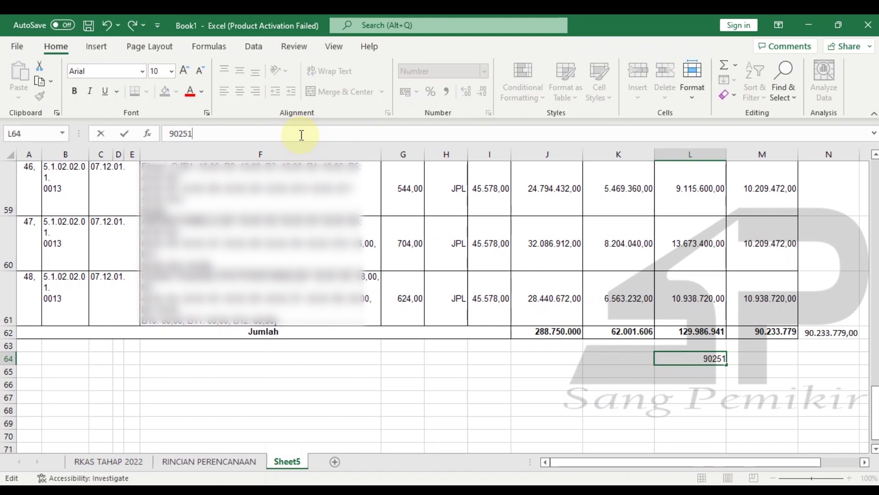
type(".3")
type("07")
key("Return")
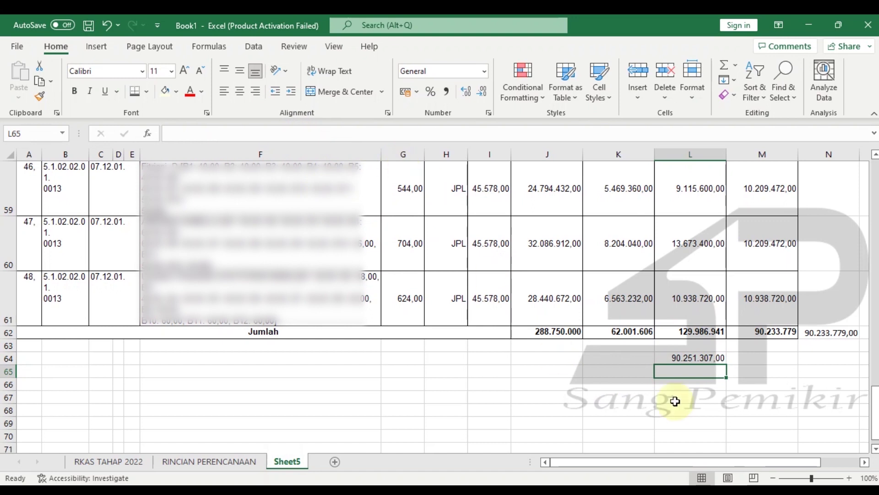
left_click(715, 358)
left_click(207, 462)
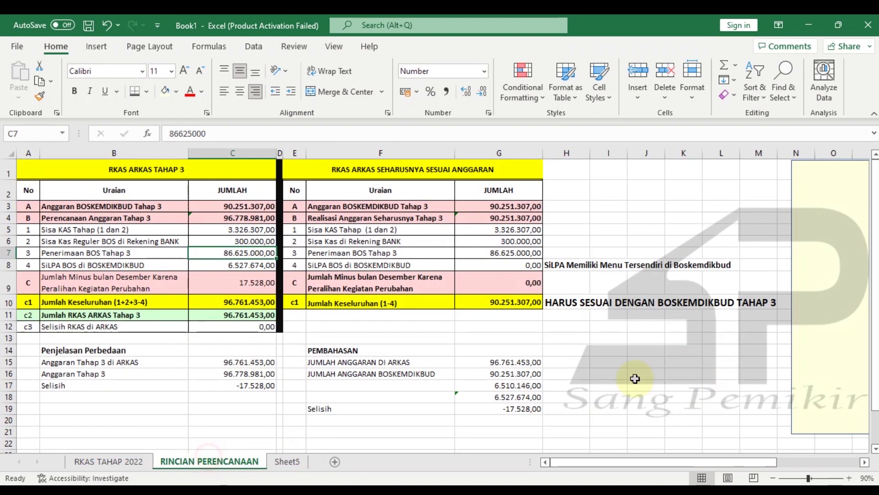
left_click(285, 461)
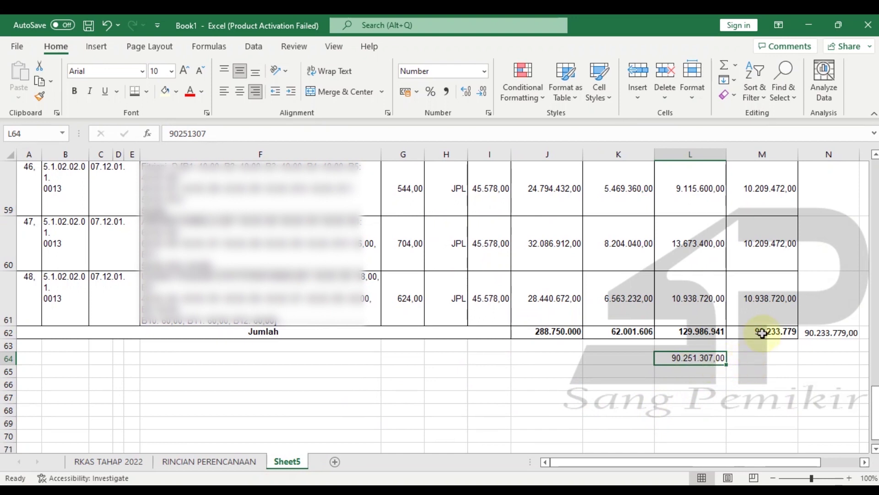
Calculate the difference between the budget and the Tahap 3 total in cell M65 with the formula =L64-M62
left_click(750, 377)
type("-")
key("BackSpace")
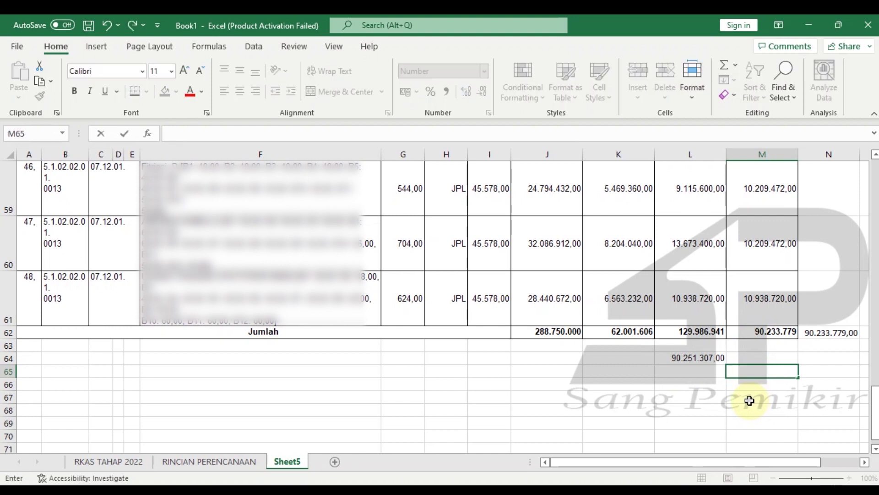
type("=")
left_click(691, 359)
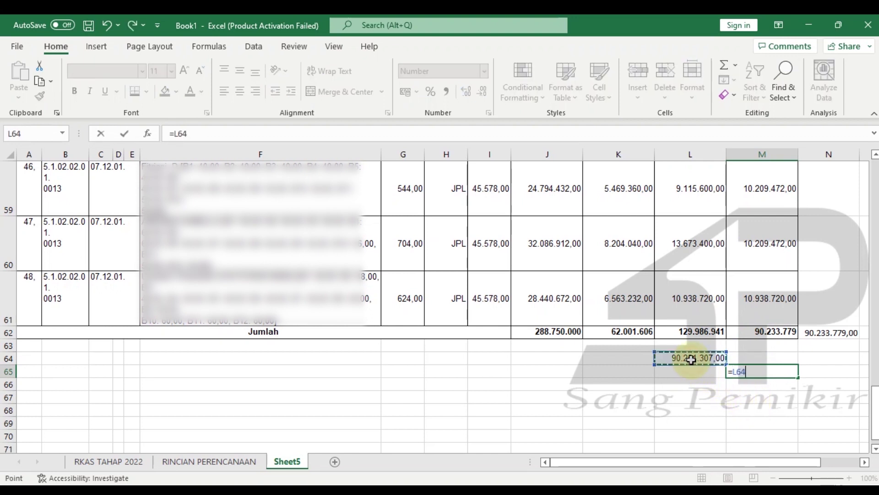
type("-")
left_click(744, 334)
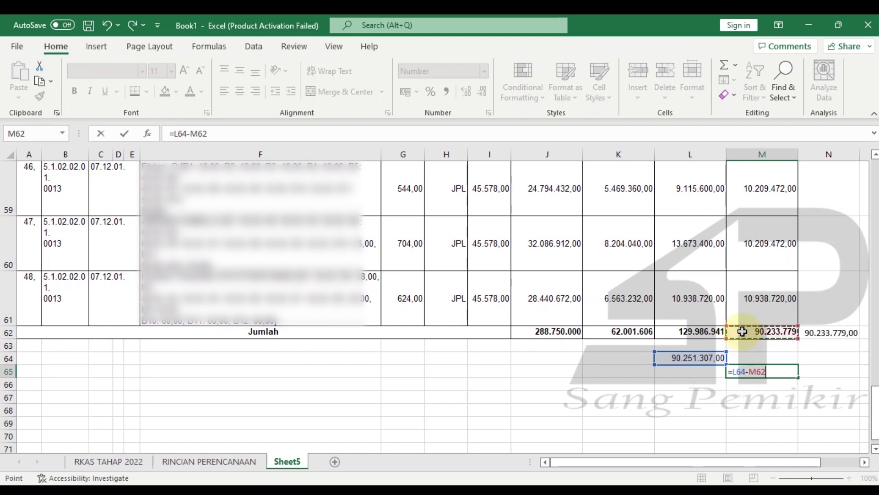
key("Return")
left_click(776, 370)
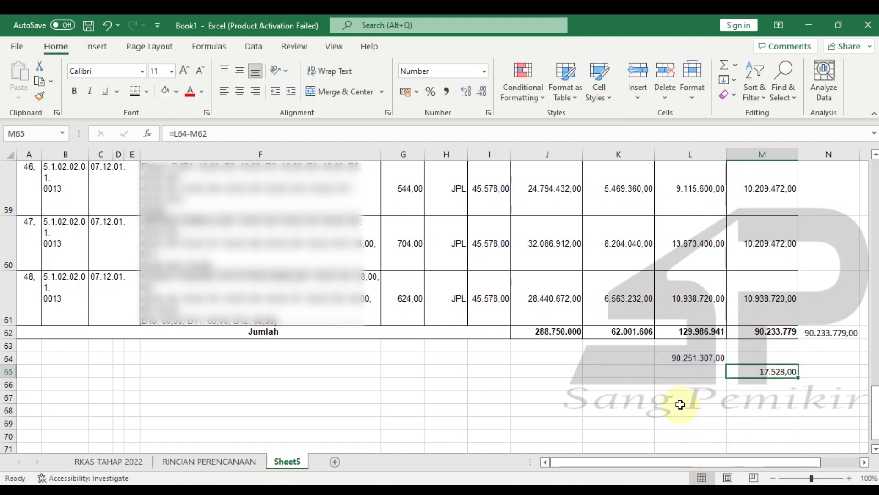
Set the first Biaya Telepon item's Tahap 3 amount to 0 and compare the Tahap 3 total with the budget in L64
scroll(719, 389, "up", 7)
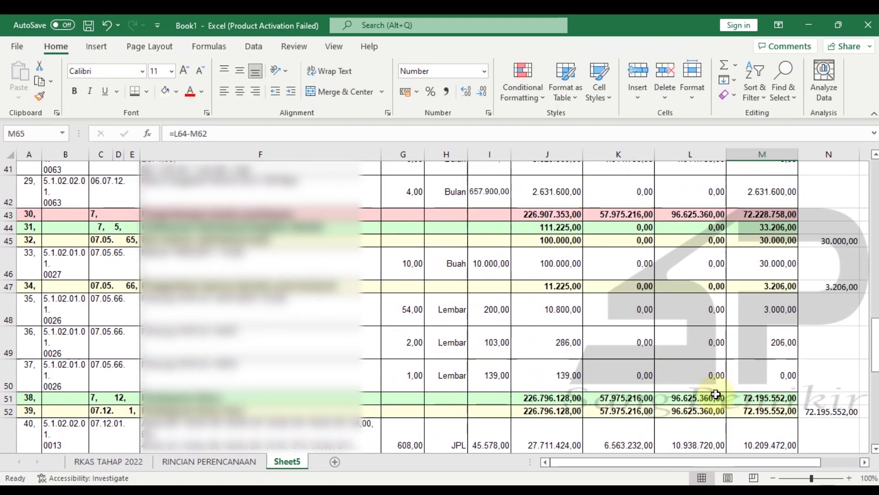
scroll(723, 388, "up", 3)
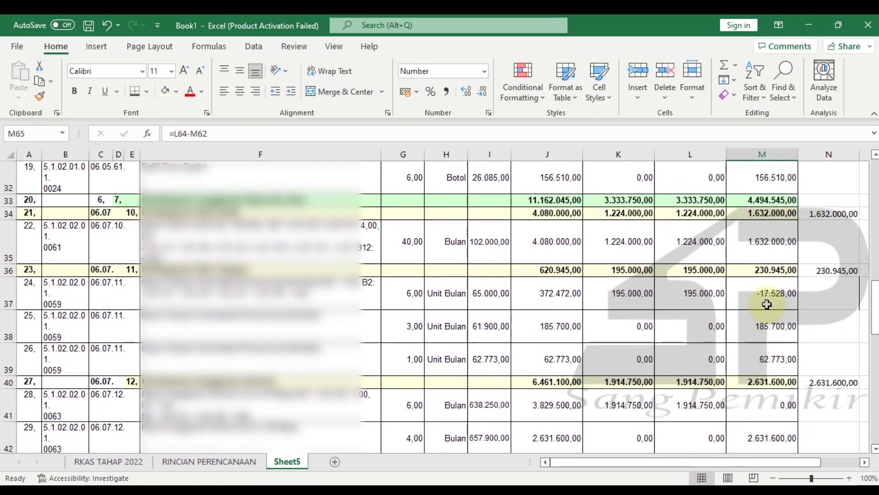
left_click(767, 295)
type("0")
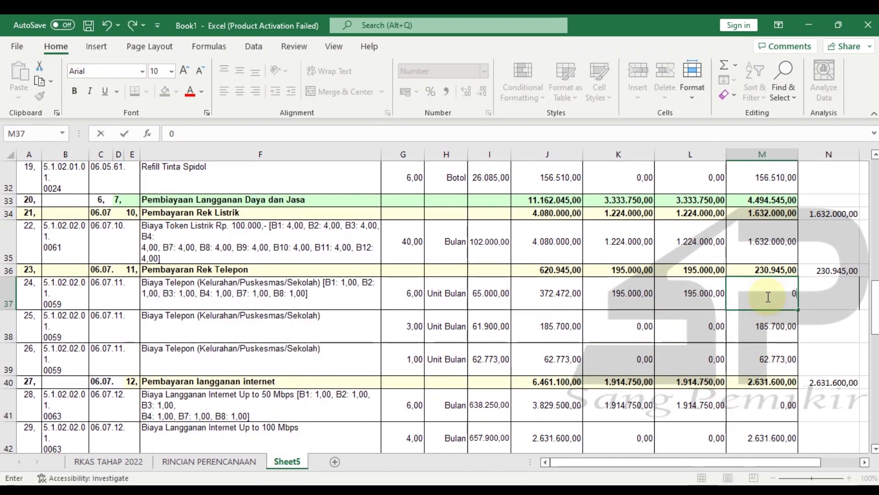
key("Return")
scroll(730, 350, "down", 10)
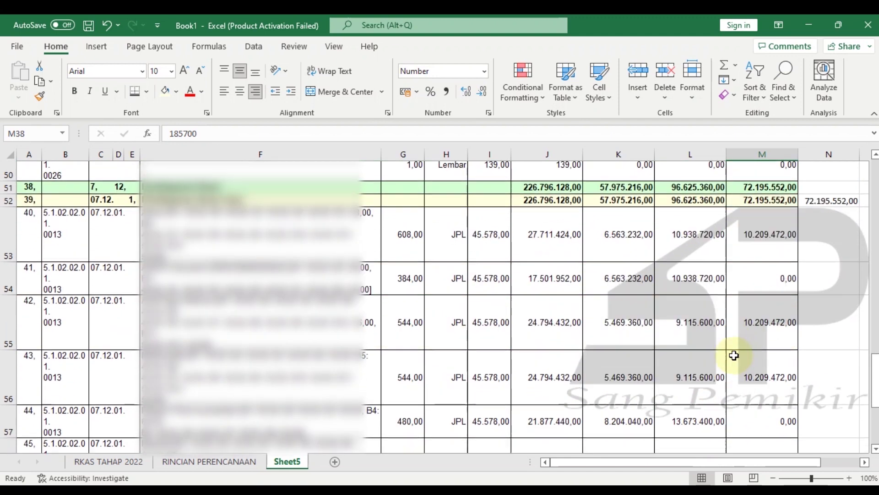
scroll(735, 355, "up", 2)
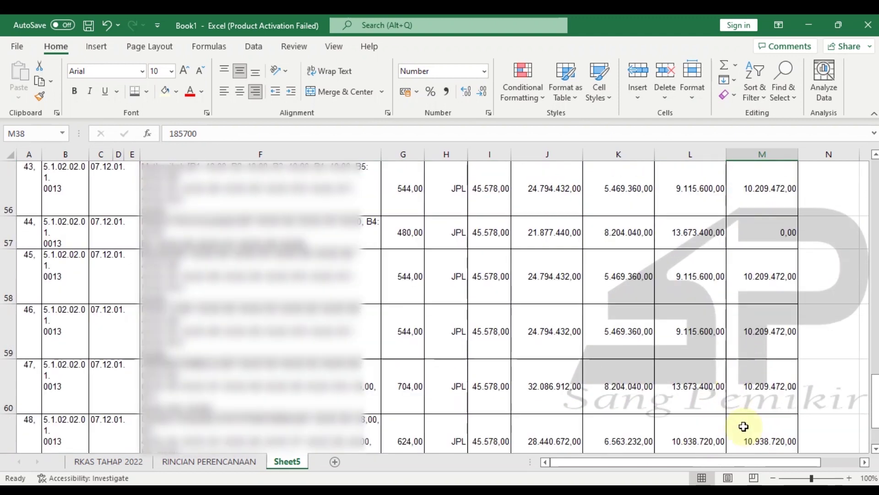
scroll(743, 426, "down", 1)
left_click(748, 333)
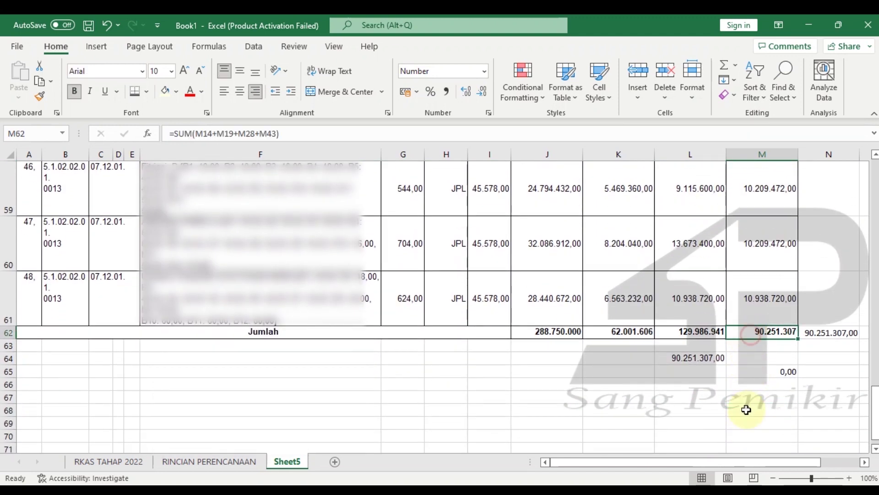
left_click(715, 357)
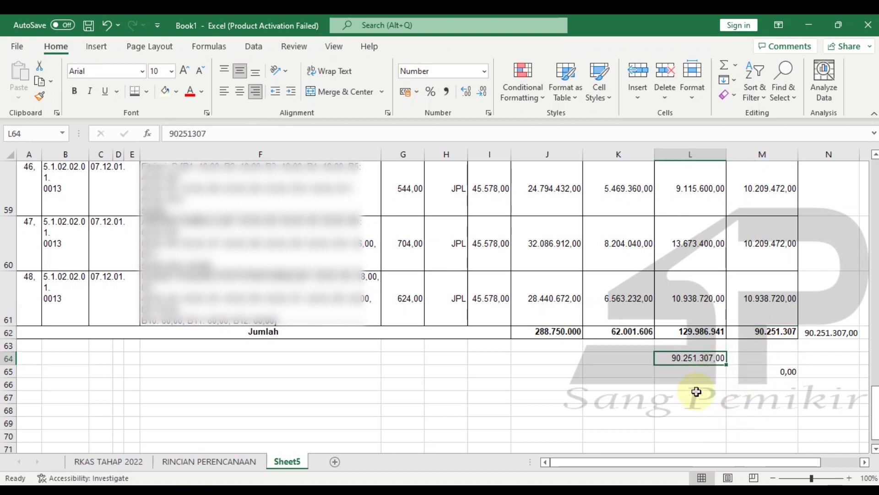
Look over the Tahap 3 column in Sheet5 and clear the helper cells M65 and L64 below the Jumlah row
scroll(740, 420, "up", 9)
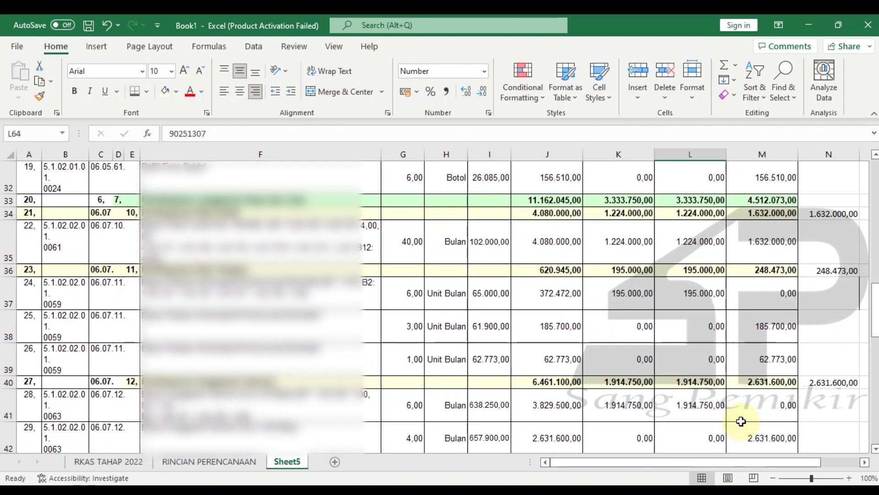
scroll(741, 420, "up", 10)
left_click(762, 155)
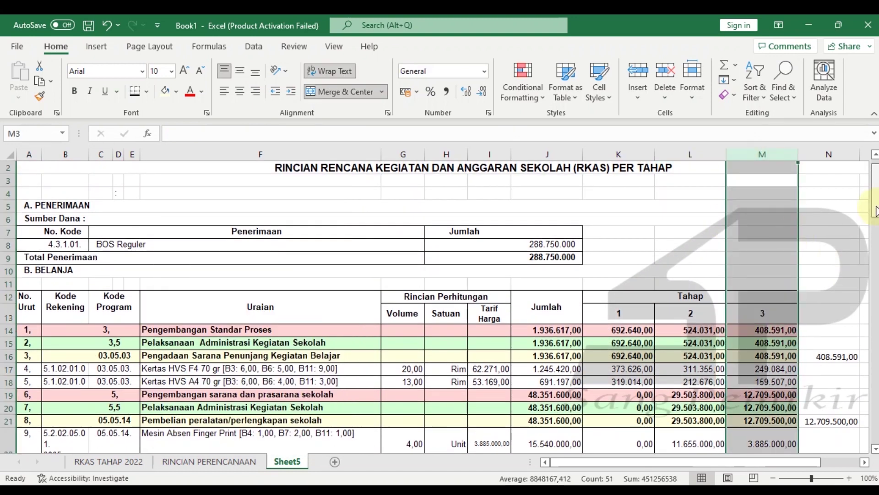
scroll(801, 415, "down", 19)
left_click(753, 381)
left_click(756, 316)
key("BackSpace")
key("Return")
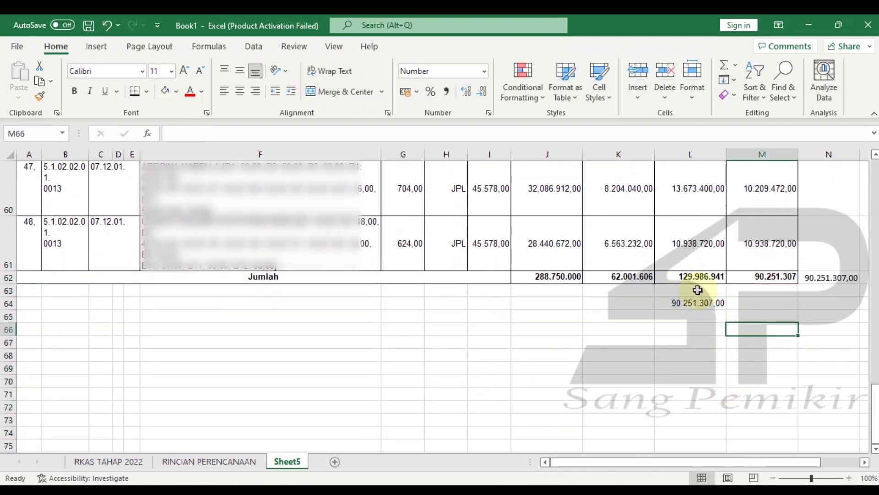
left_click(696, 303)
key("BackSpace")
key("Return")
left_click(692, 355)
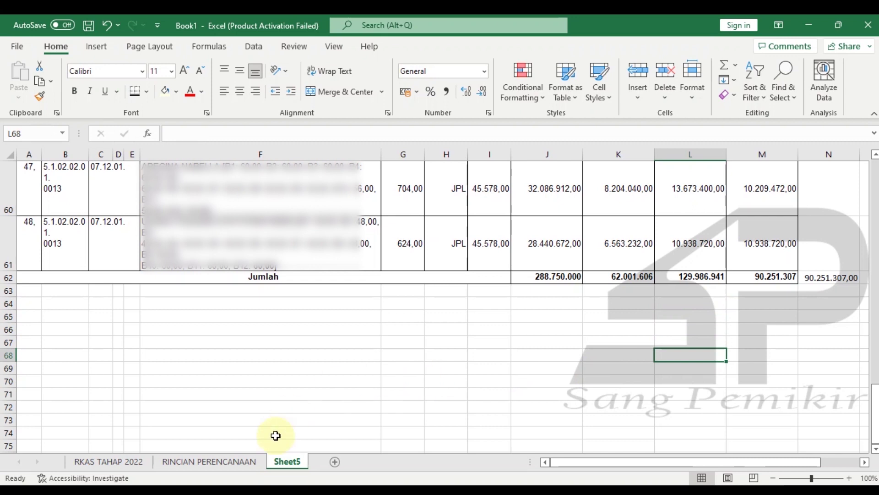
Examine the RKAS ARKAS SEHARUSNYA SESUAI ANGGARAN table in RINCIAN PERENCANAAN, including its Jumlah Keseluruhan total in G10
left_click(245, 462)
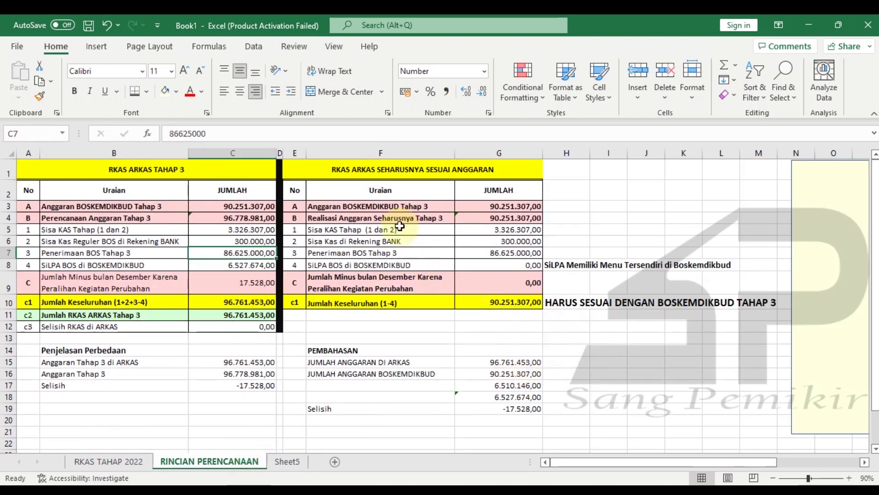
left_click_drag(357, 168, 412, 383)
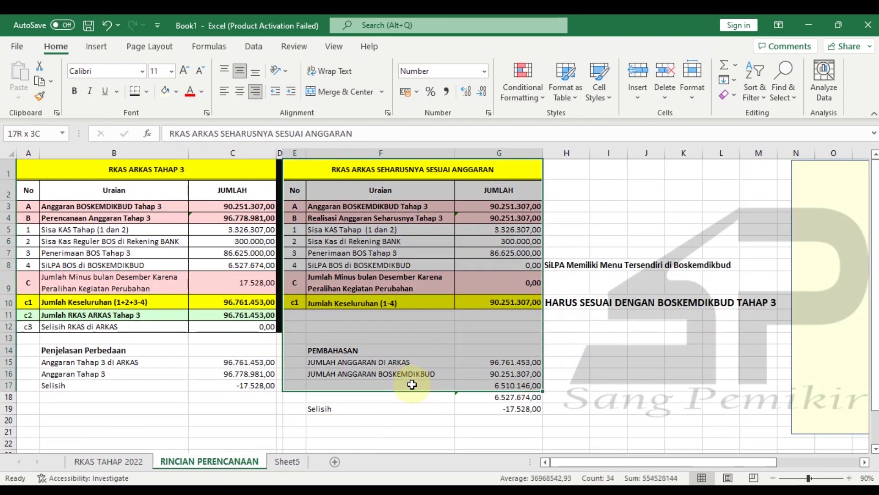
left_click(634, 385)
left_click(641, 407)
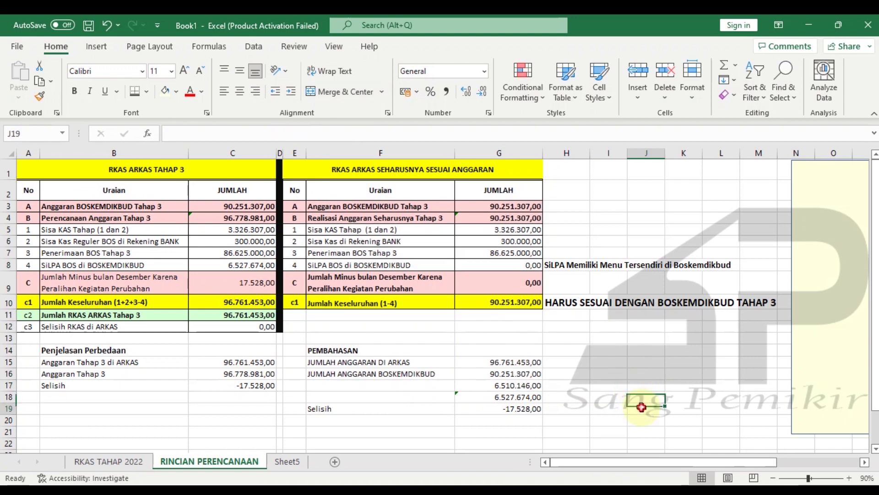
left_click(510, 302)
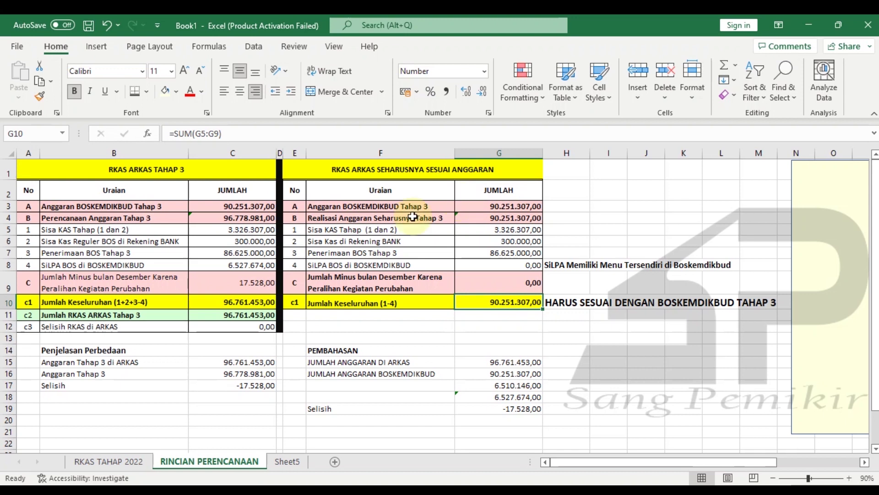
Check the SiLPA, December minus, Penerimaan BOS and remaining cash amounts in the RKAS ARKAS TAHAP 3 table and sum C5:C6 by selection
left_click(254, 264)
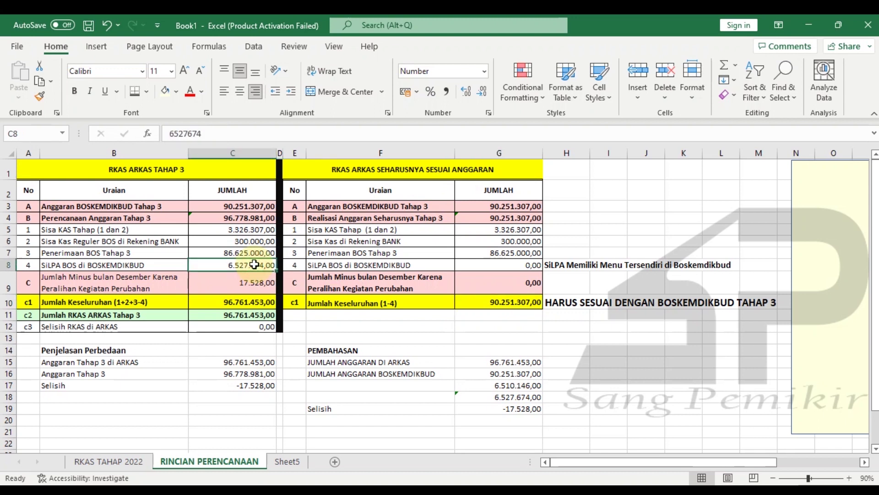
left_click(227, 275)
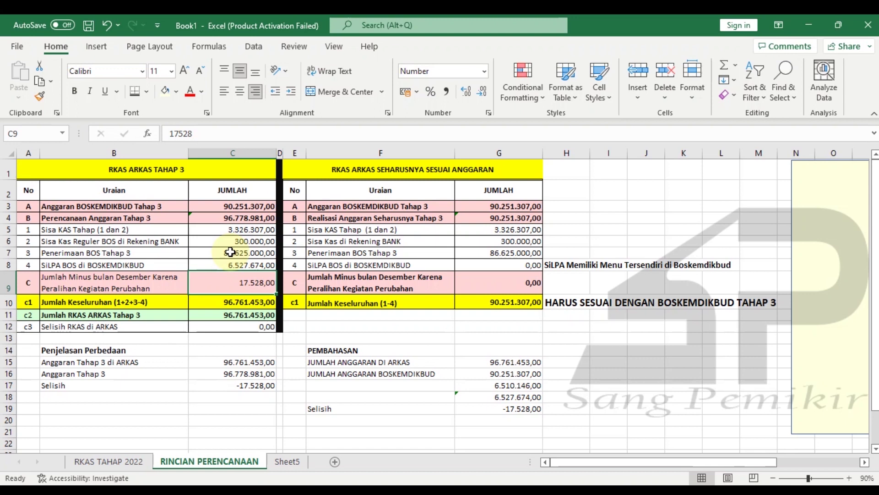
left_click(267, 256)
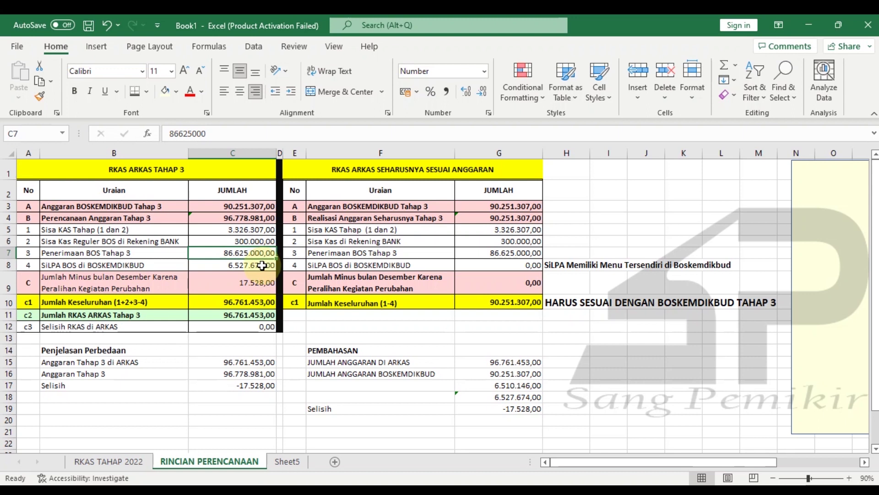
left_click(243, 288)
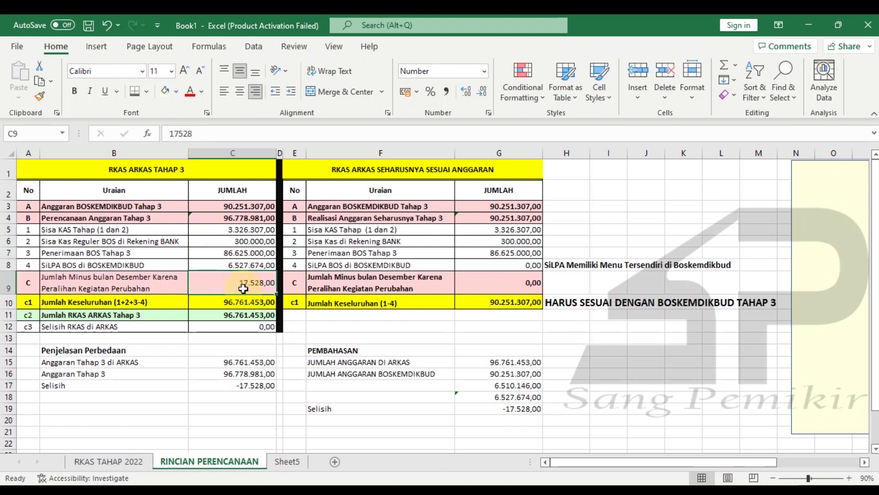
left_click(245, 231)
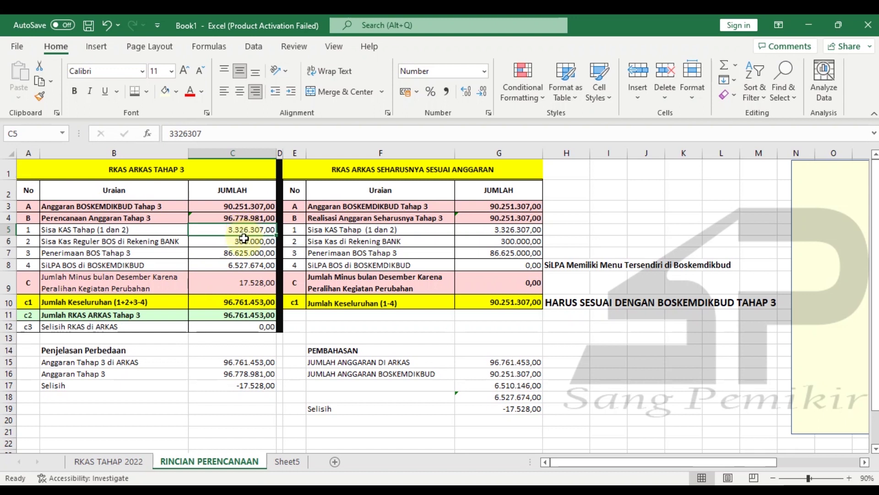
left_click(244, 239)
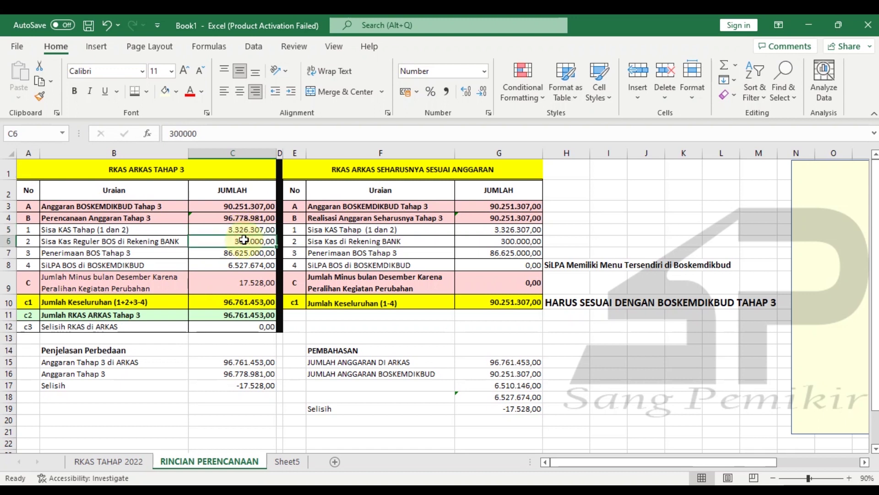
left_click_drag(244, 229, 244, 241)
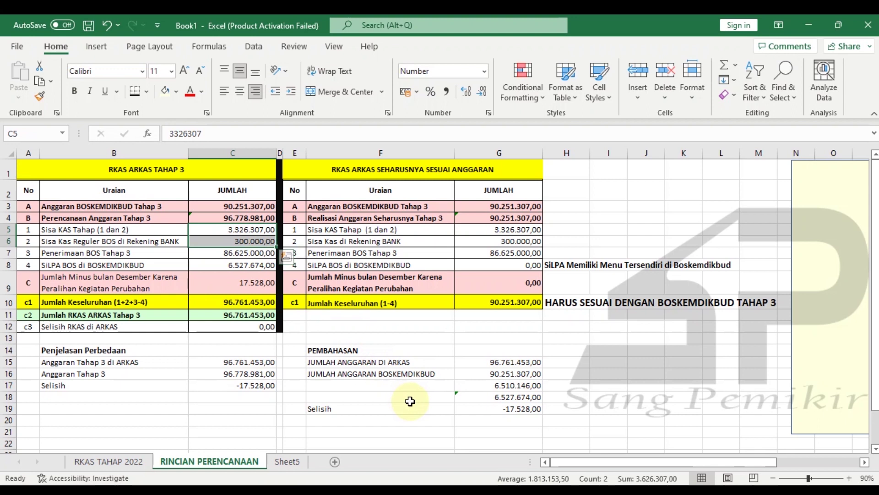
double_click(427, 431)
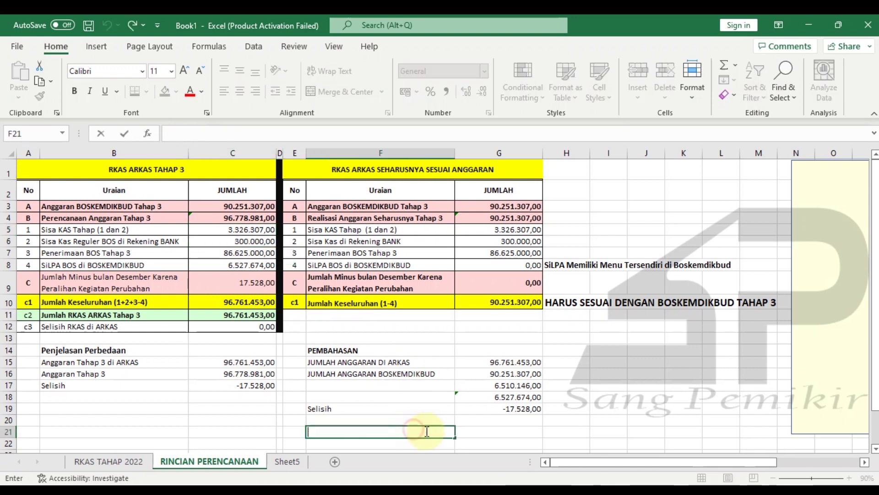
left_click(458, 430)
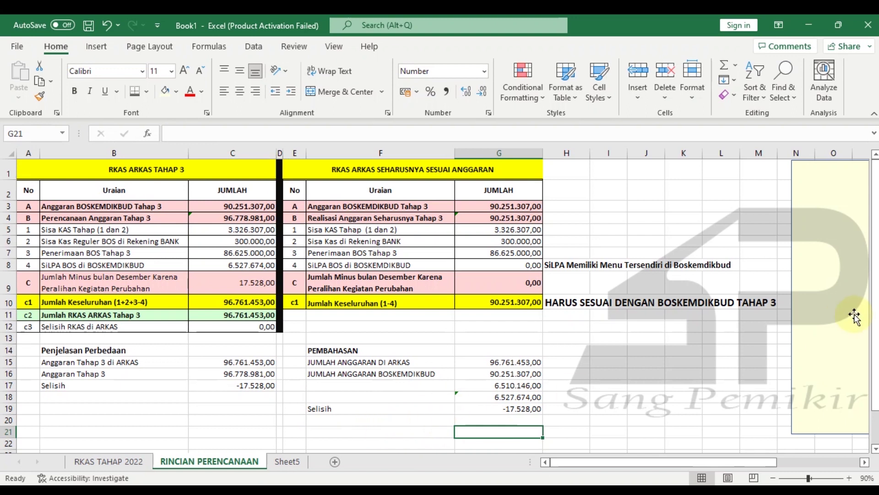
Read #BAGIAN 4 in the Word document Langkah langkah Pengerjaan SPJ, and switch to the December Buku Kas Umum in ARKAS
left_click(595, 490)
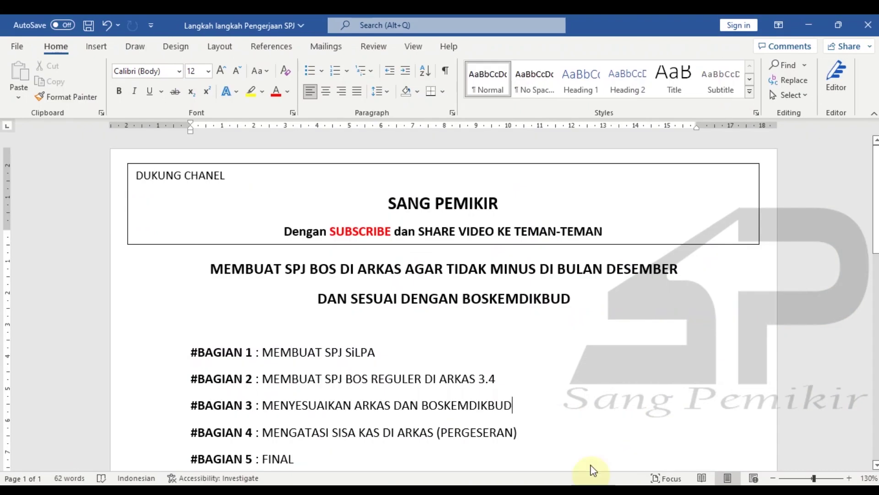
left_click(562, 421)
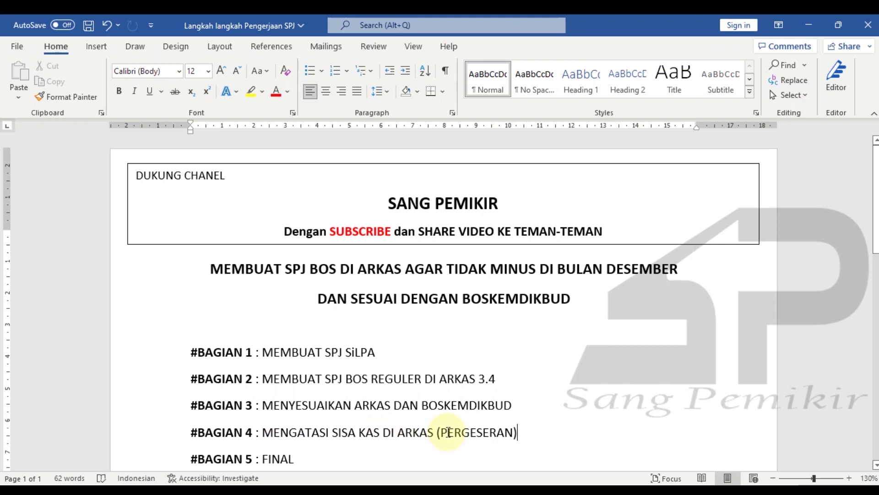
left_click(508, 491)
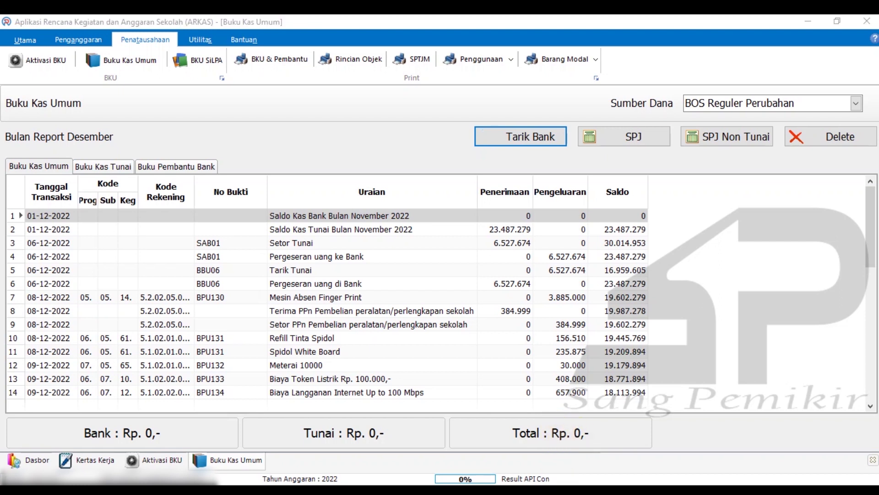
mouse_move(547, 486)
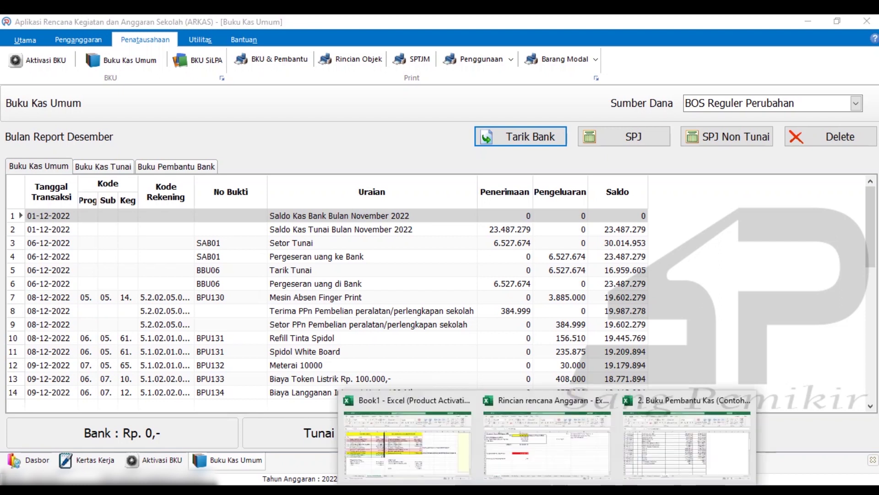
left_click(681, 341)
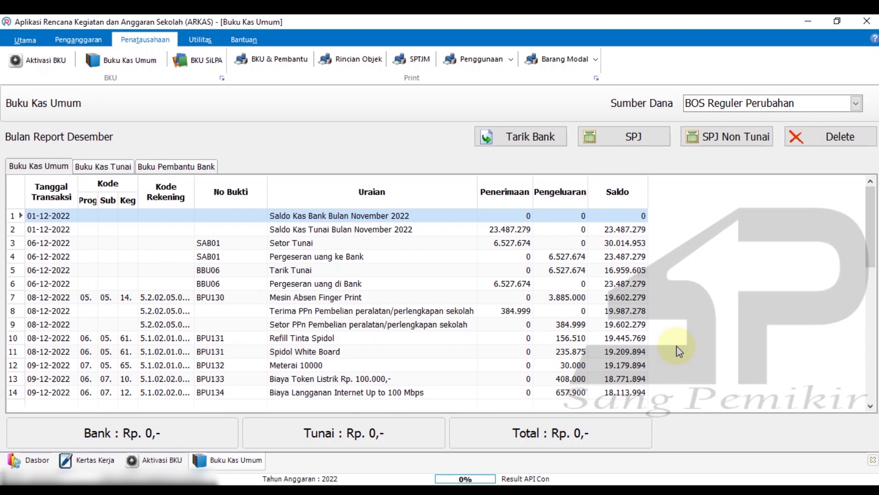